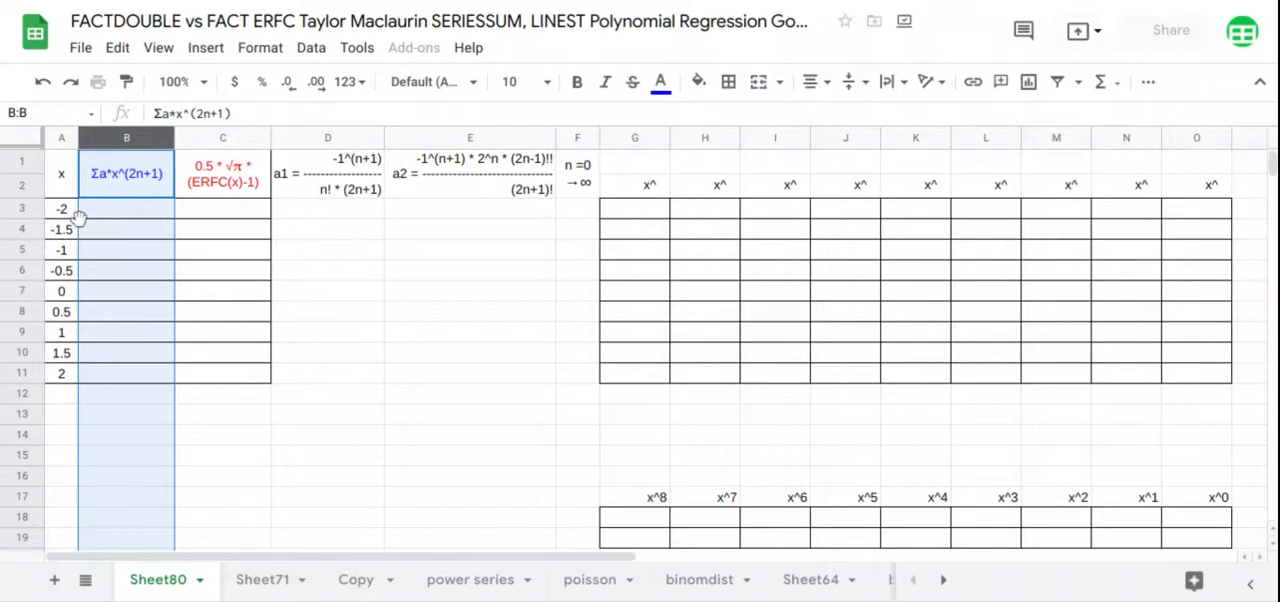
Enter 0 in F3 as the starting value of the n series
left_click_drag(74, 212, 62, 373)
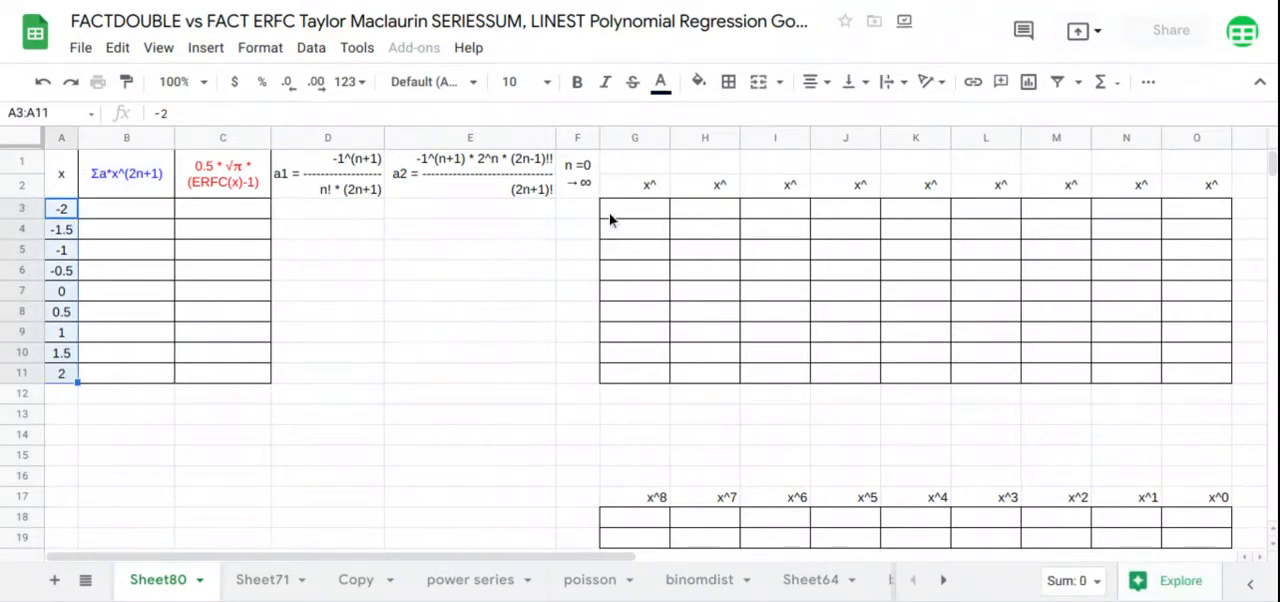
left_click(581, 214)
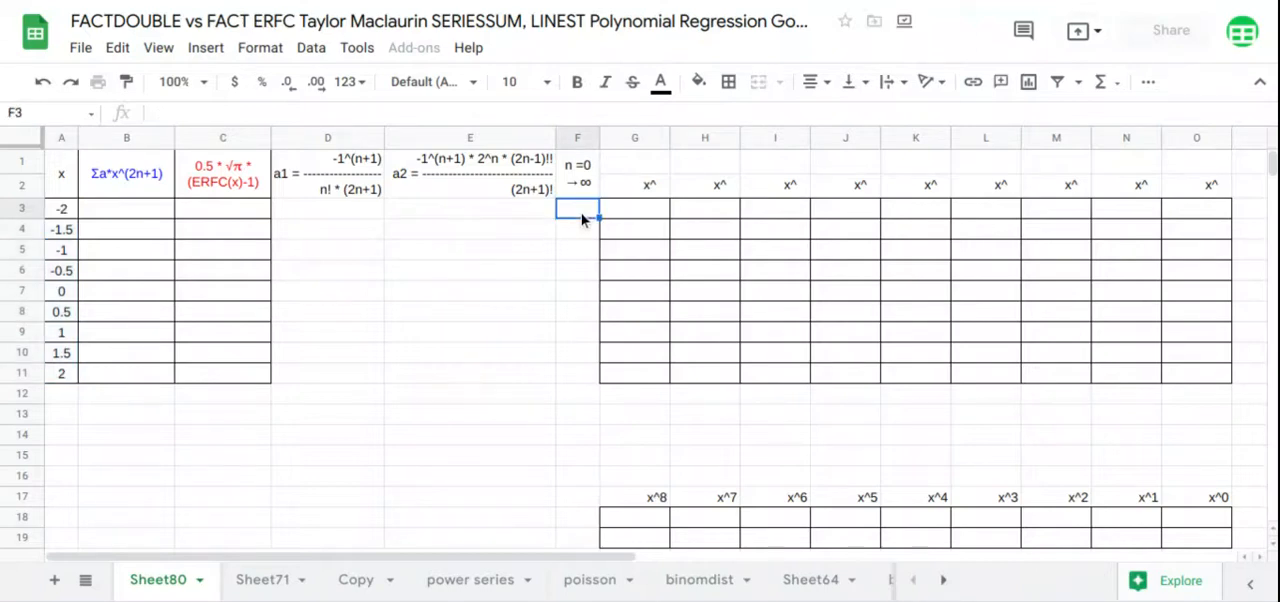
type("0")
key("Return")
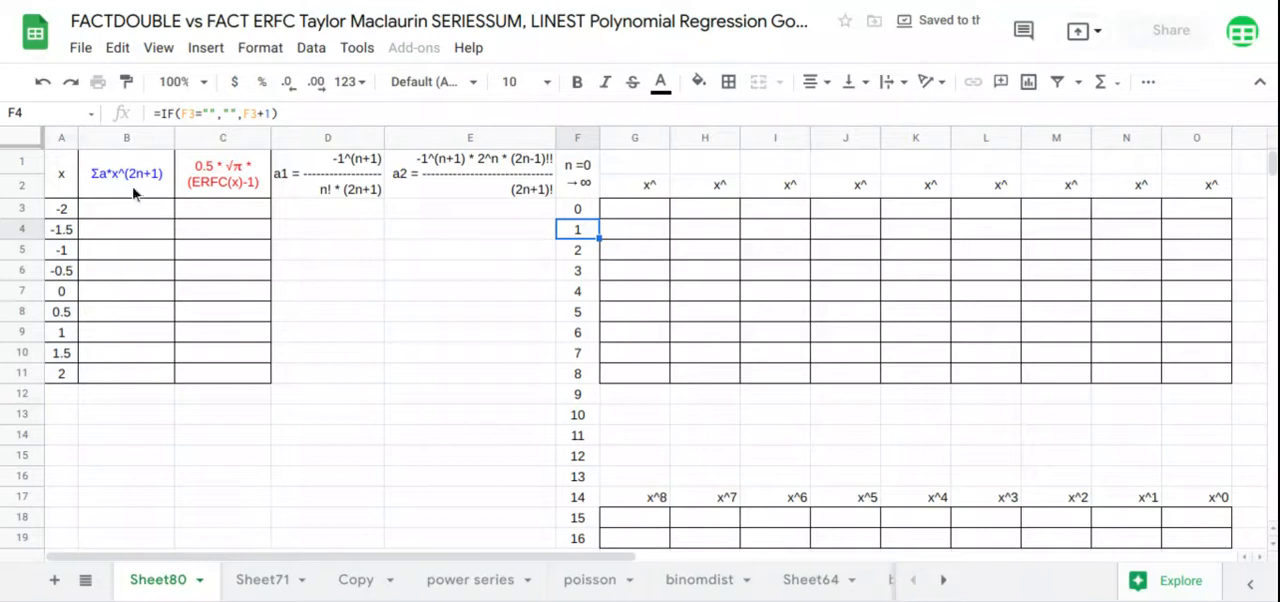
Begin the a1 coefficient formula in D3 as an ARRAYFORMULA with the numerator -1^(F3:F19+1) followed by a division
left_click(331, 212)
type("=")
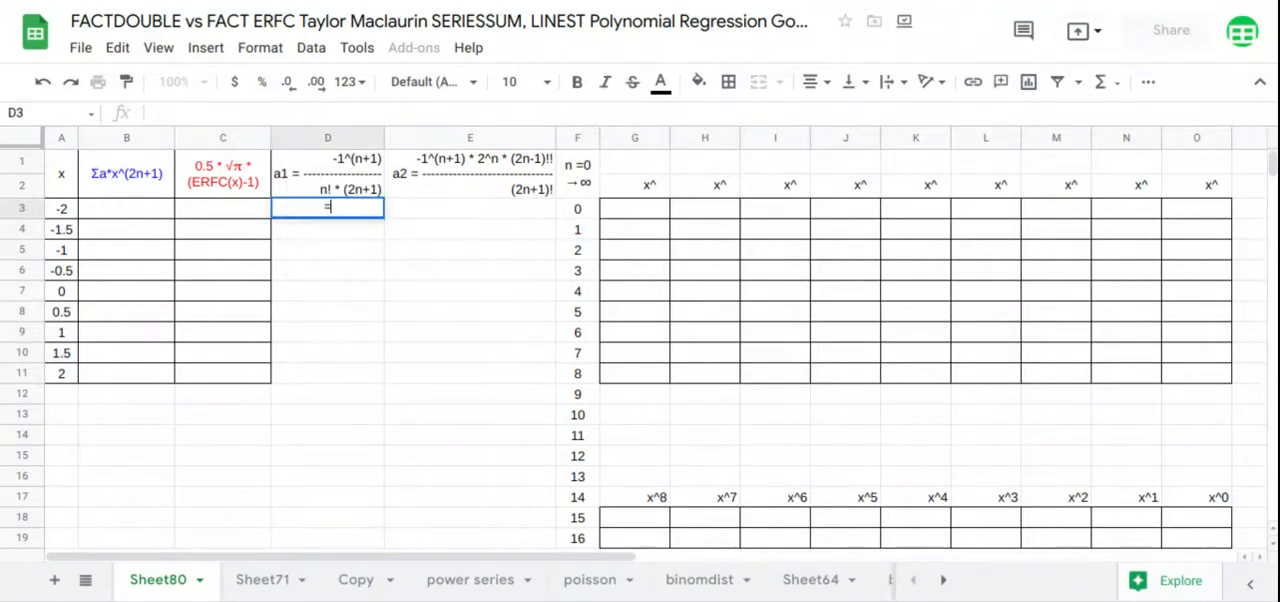
type("arr")
key("Tab")
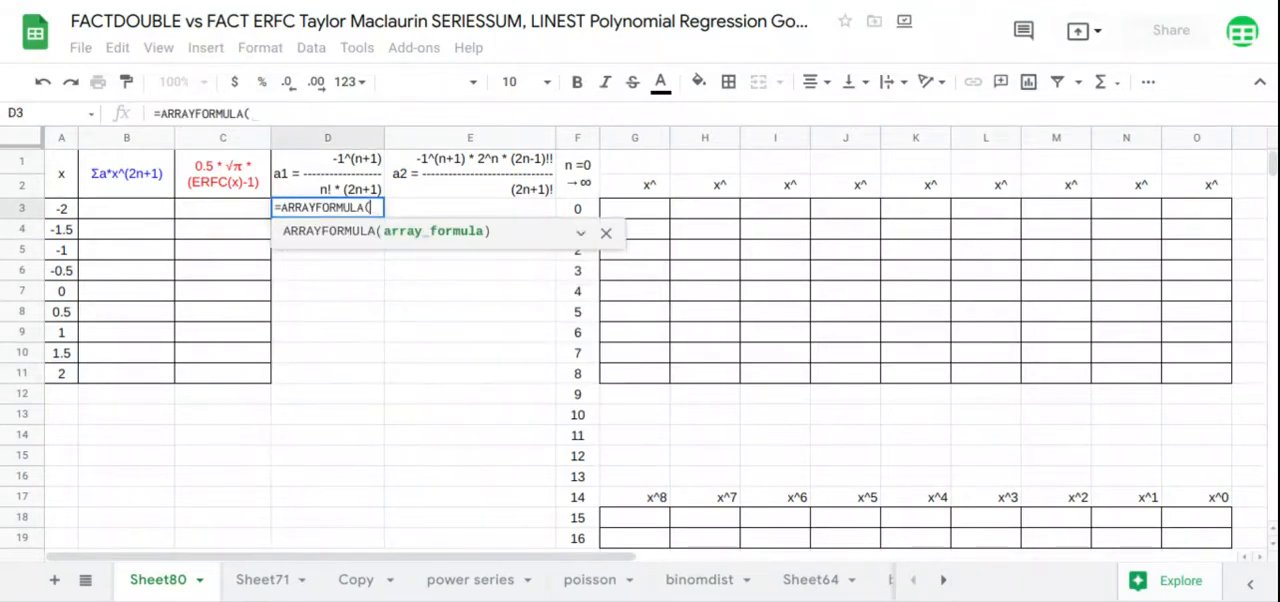
type("-1^(")
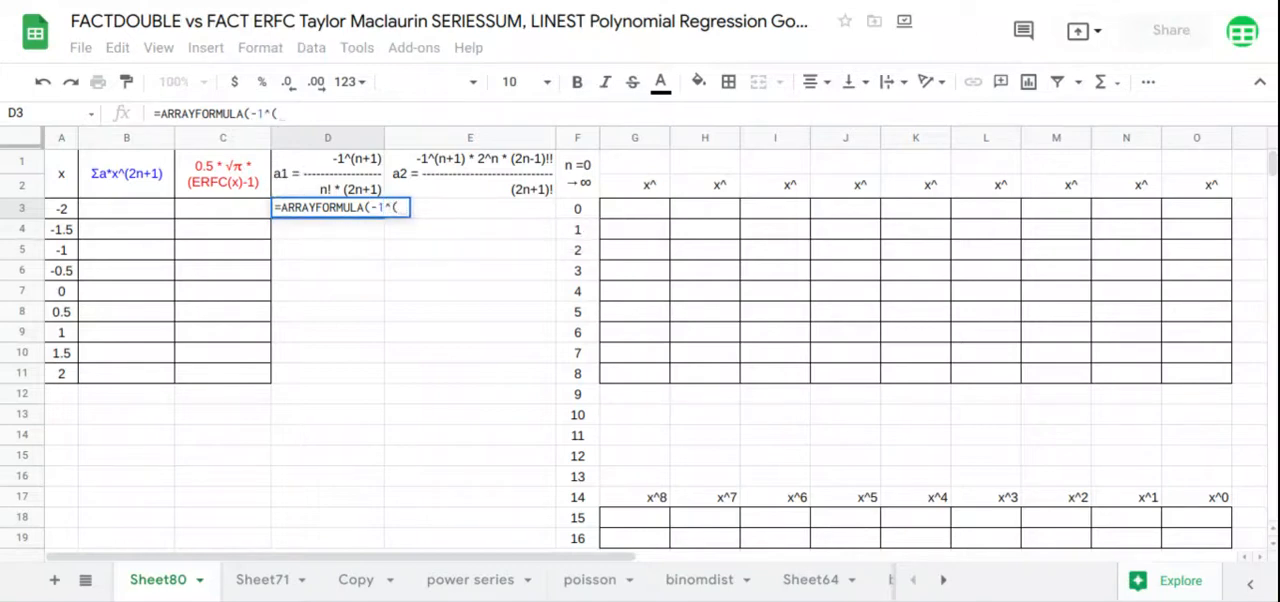
left_click_drag(580, 209, 586, 542)
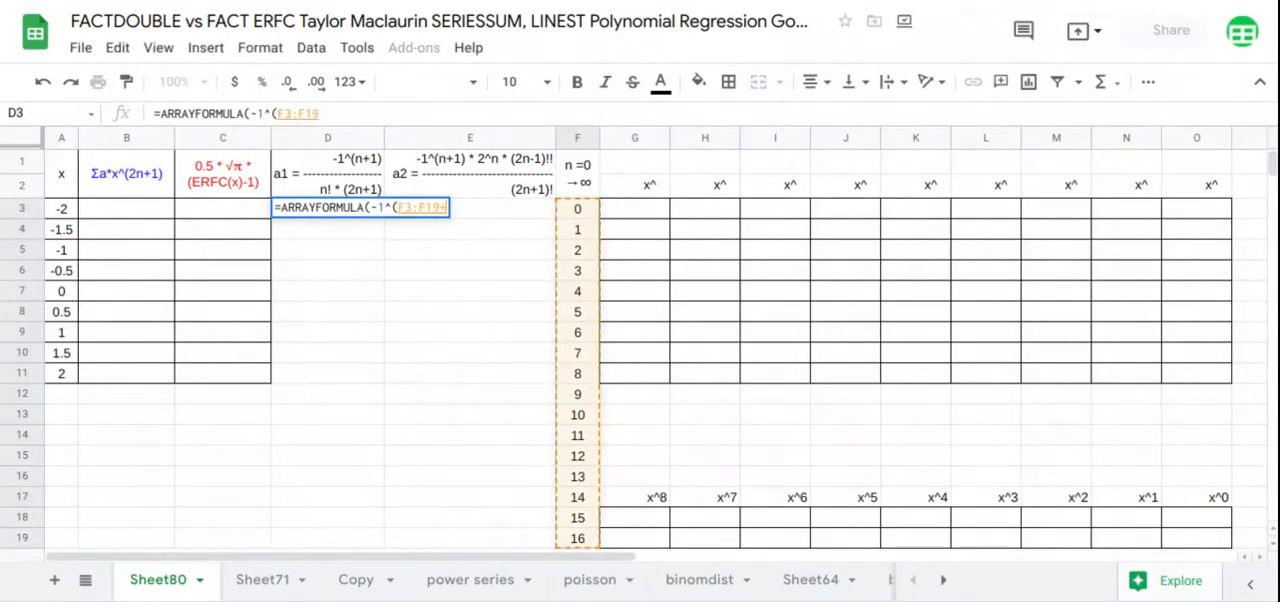
type("+1)/")
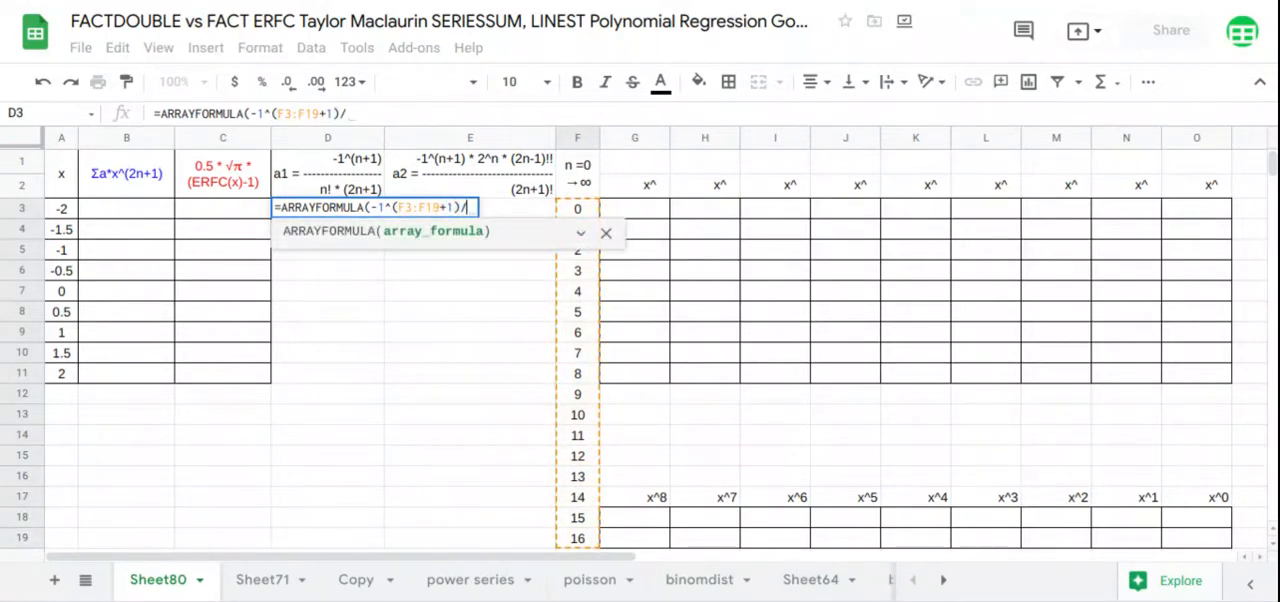
type("(")
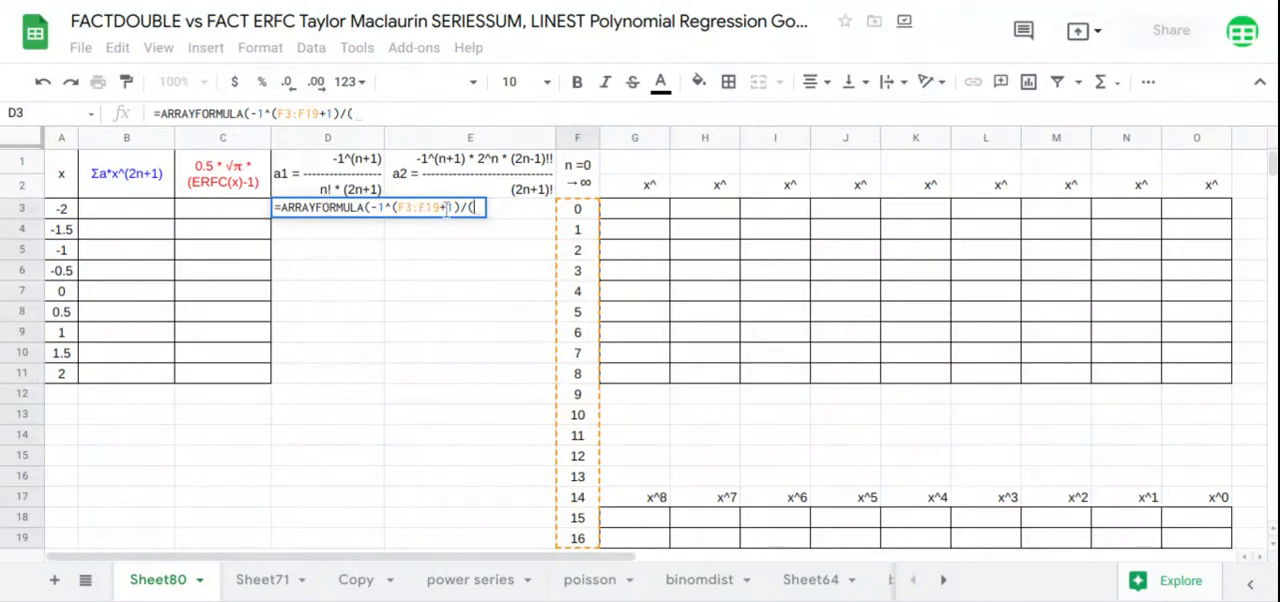
Complete the a1 formula in D3 with the denominator (FACT(F3:F19)*(2*F3:F19+1))
left_click_drag(441, 207, 415, 207)
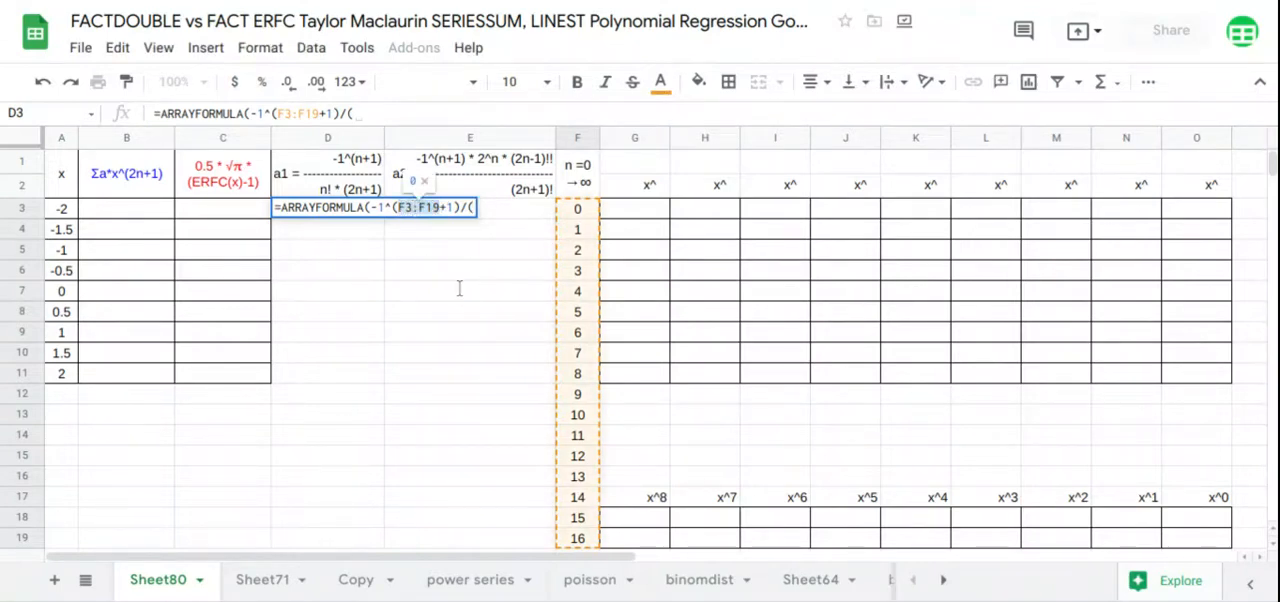
left_click(474, 207)
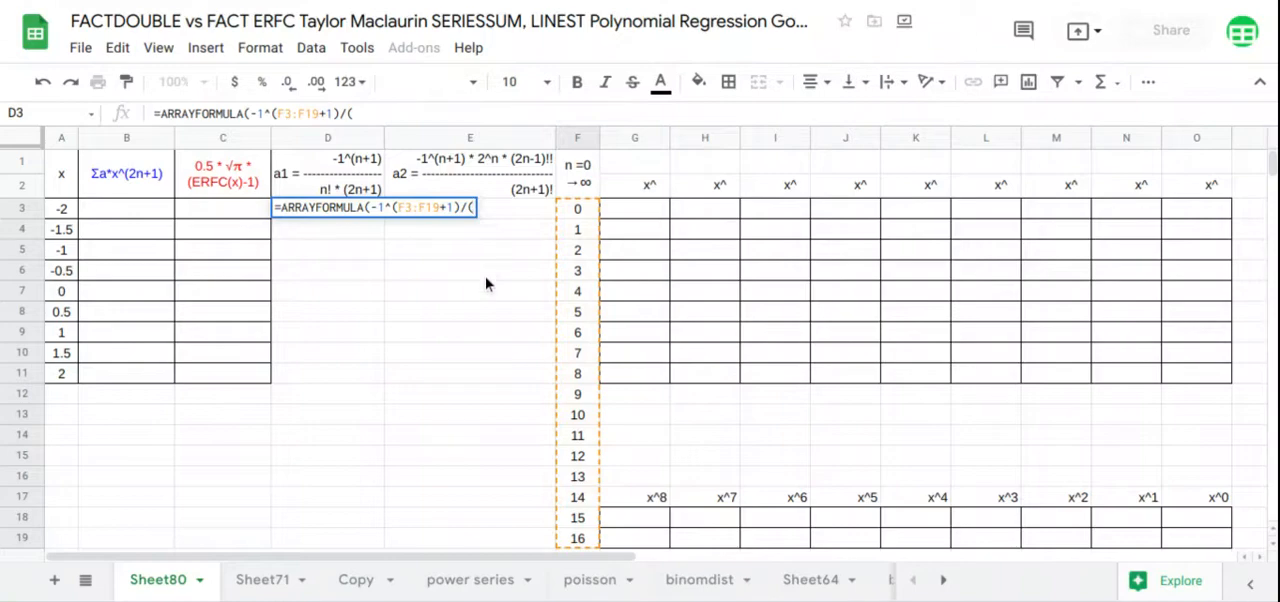
type("fa")
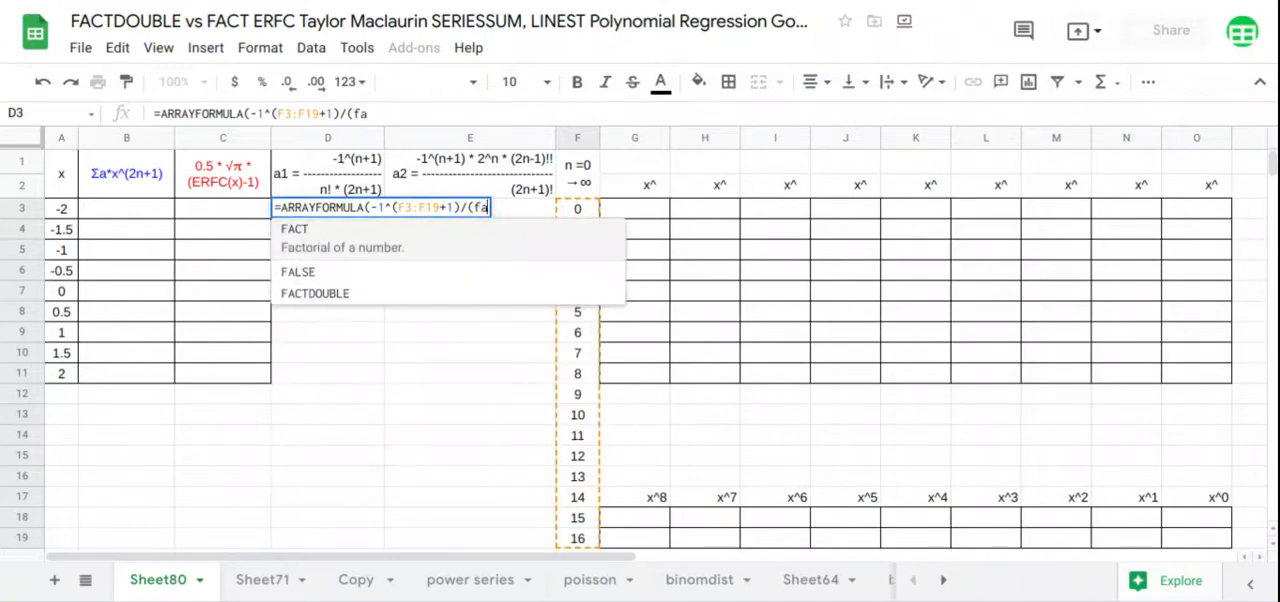
left_click(418, 243)
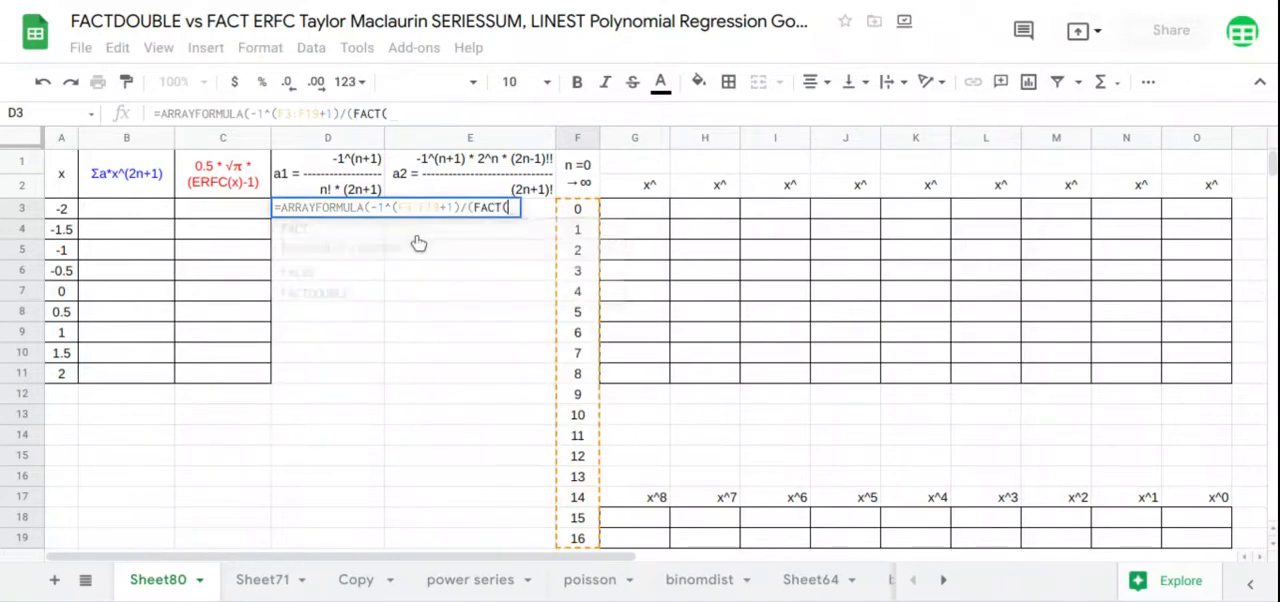
type("F3:F19")
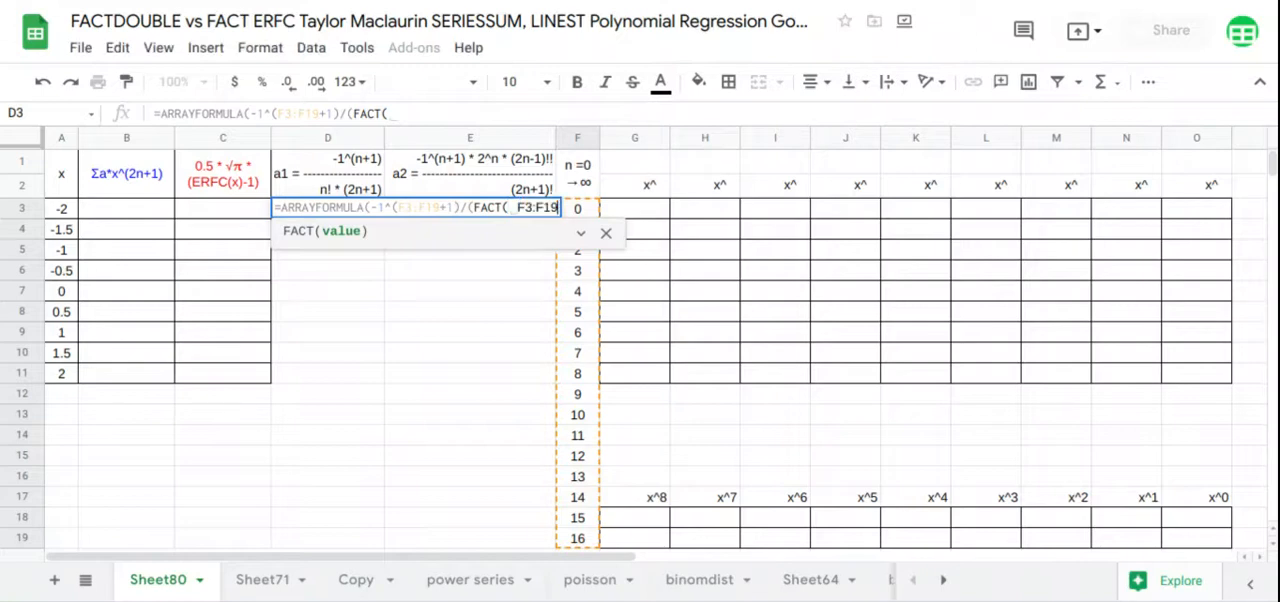
type(")*")
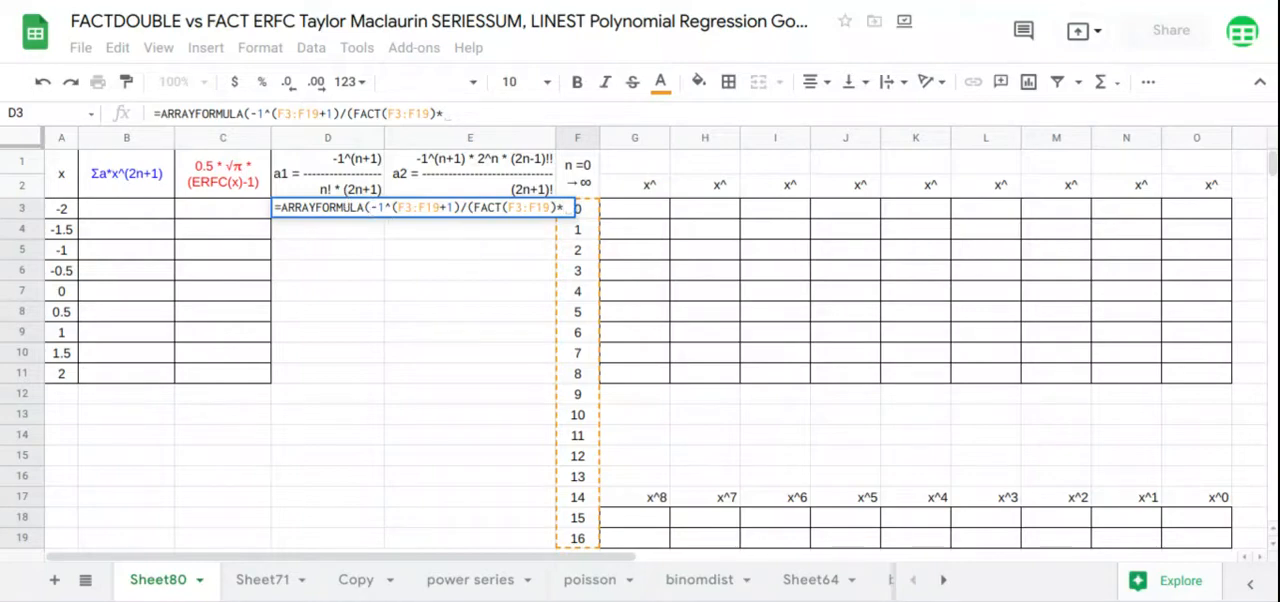
type("(2*F3:F19+")
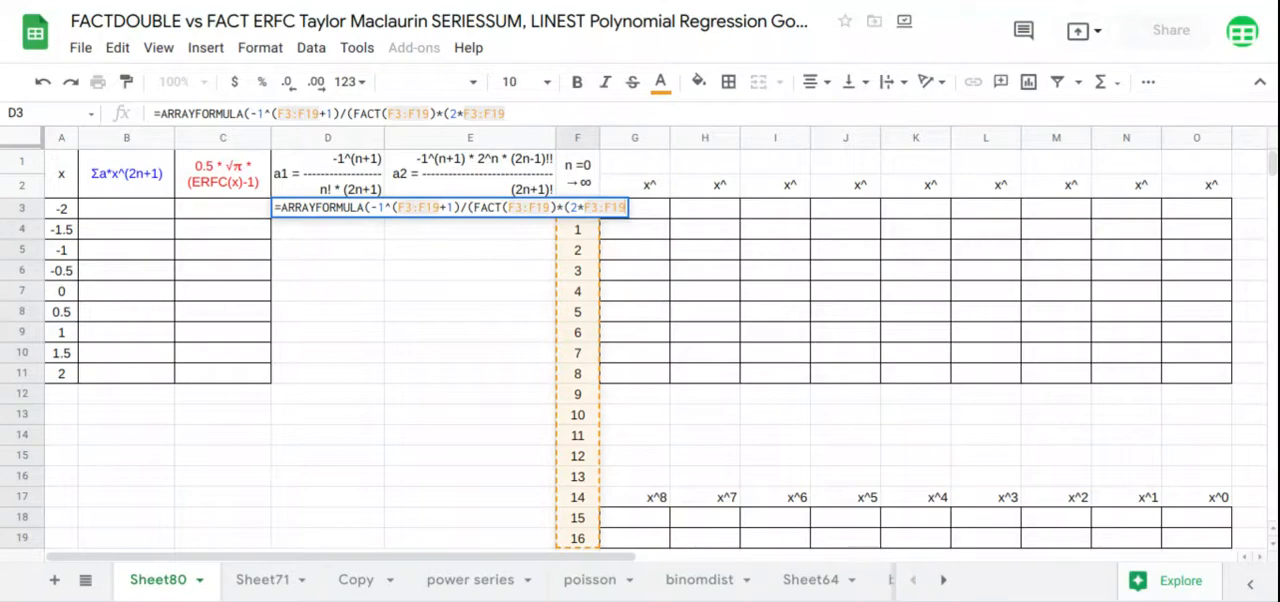
type("1)")
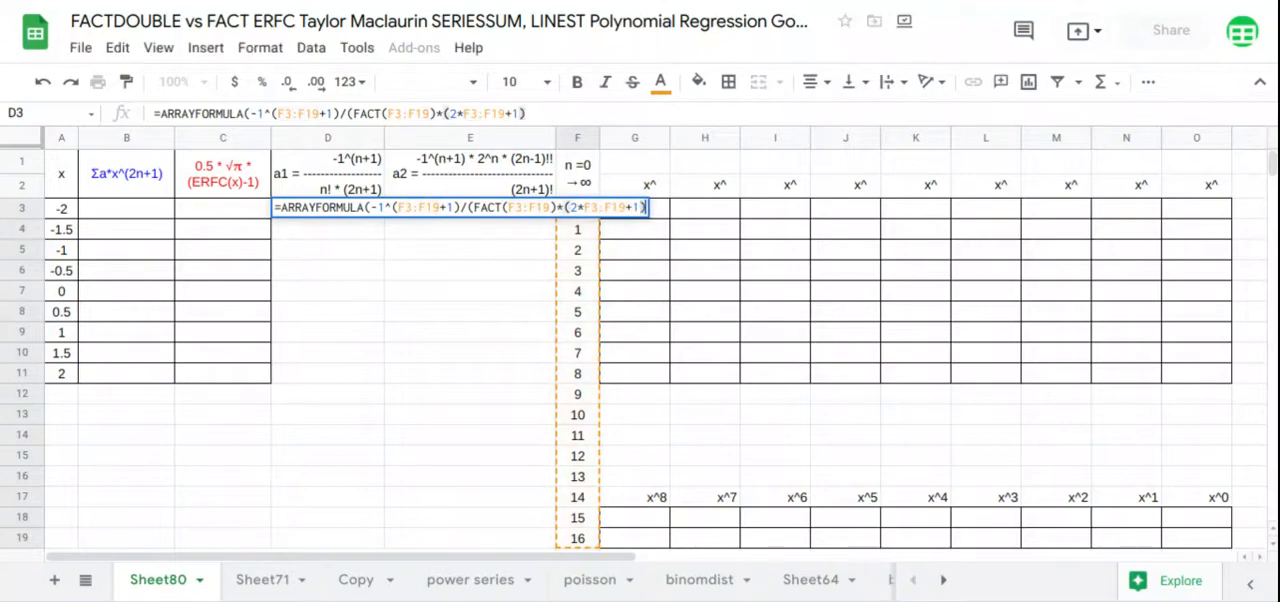
key("Return")
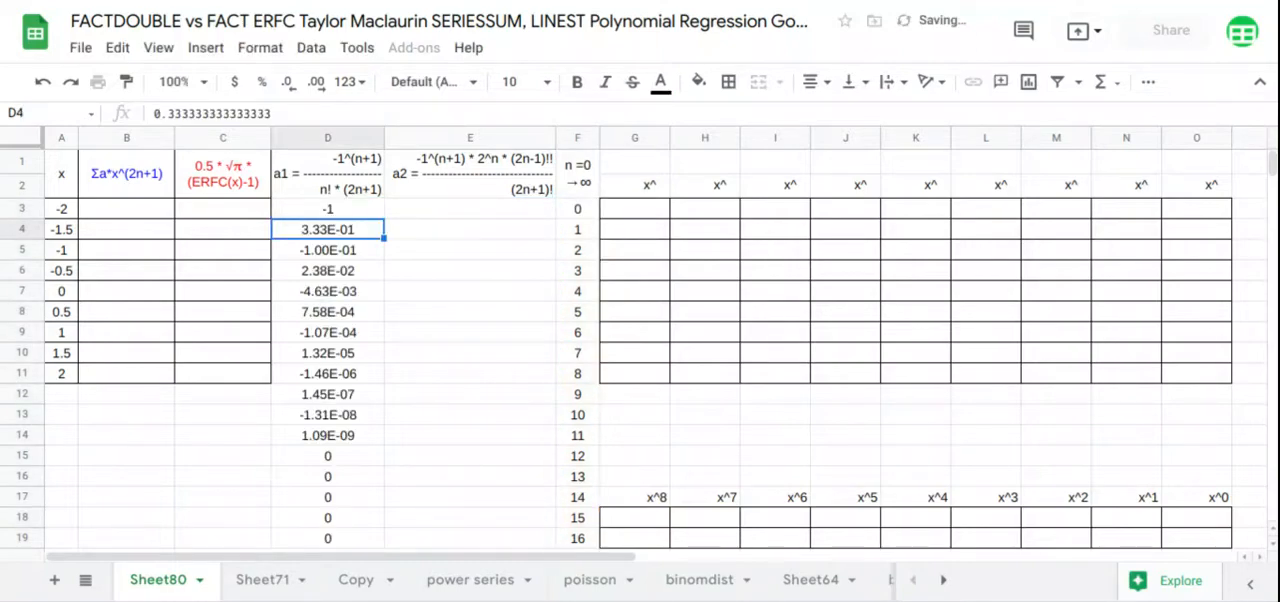
Begin the a2 coefficient formula in E3 as an ARRAYFORMULA containing -1^(F3:F19+1)*2^F3:F19
left_click(469, 221)
type("=arr")
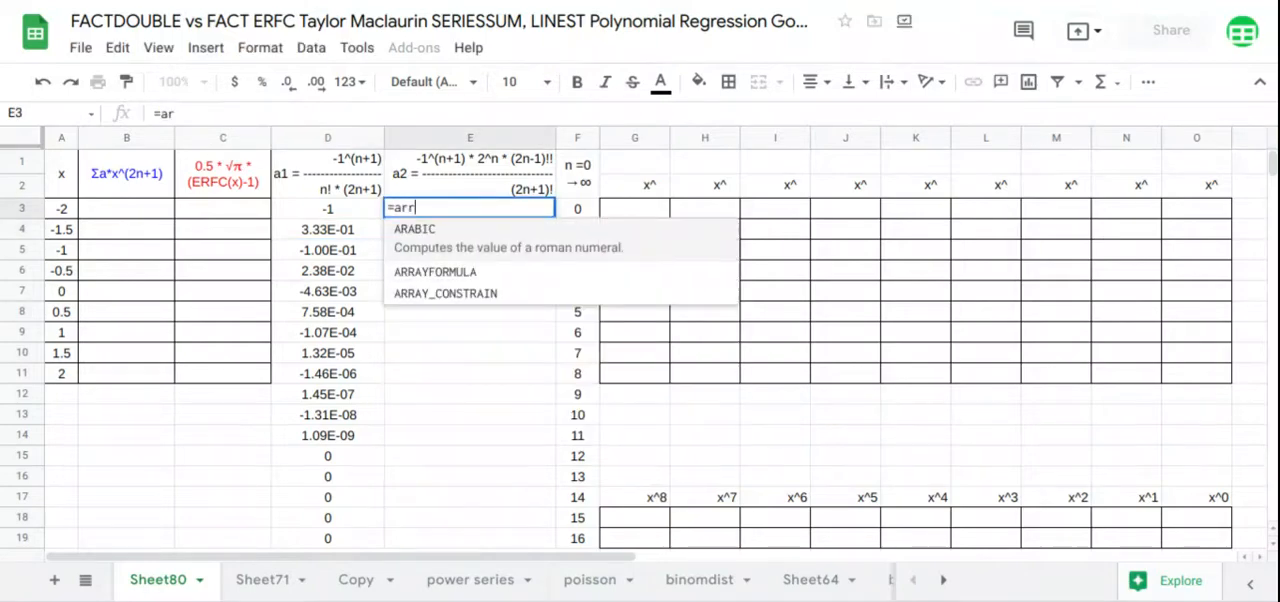
key("Down")
key("Tab")
type("-1")
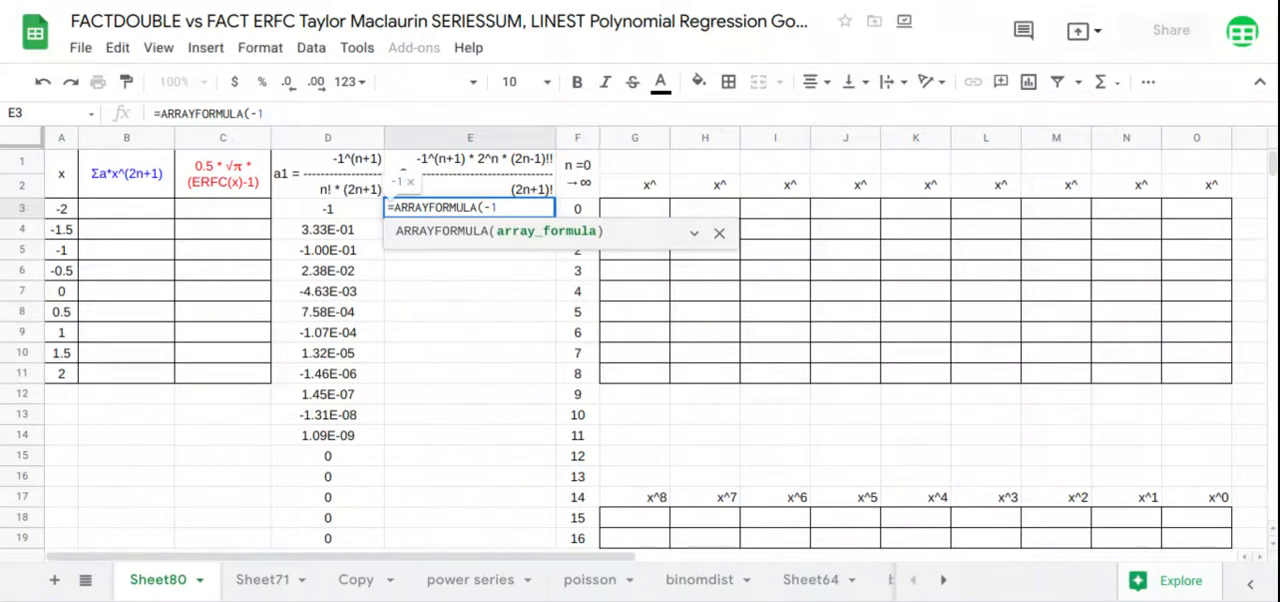
type("^(")
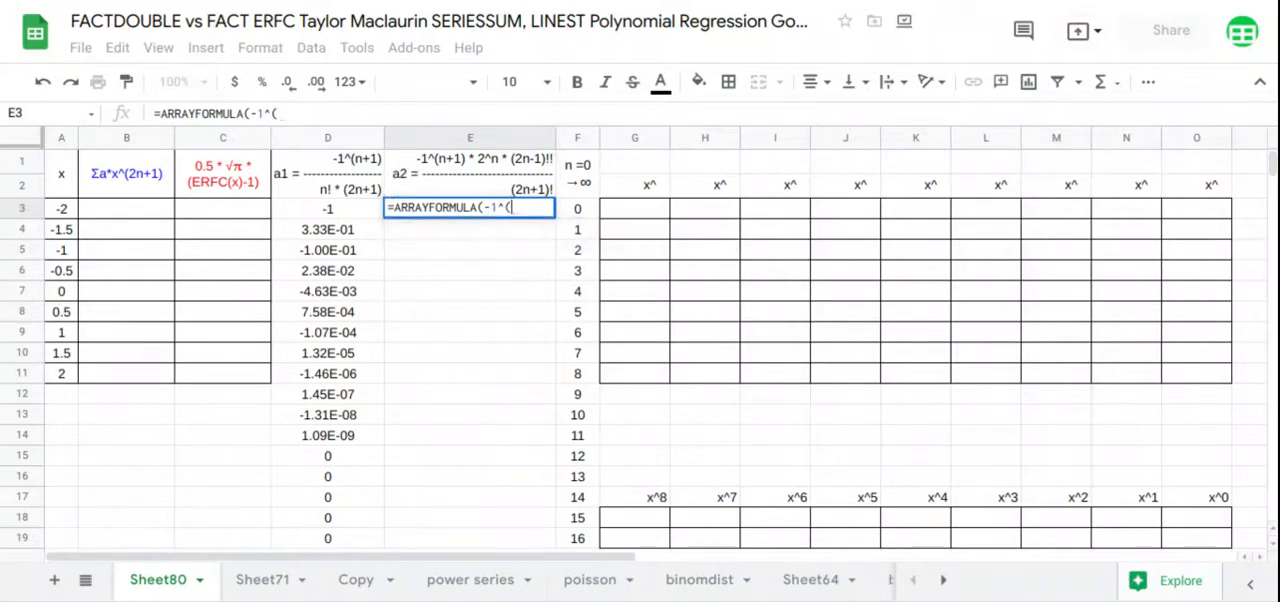
type("F3:F19+")
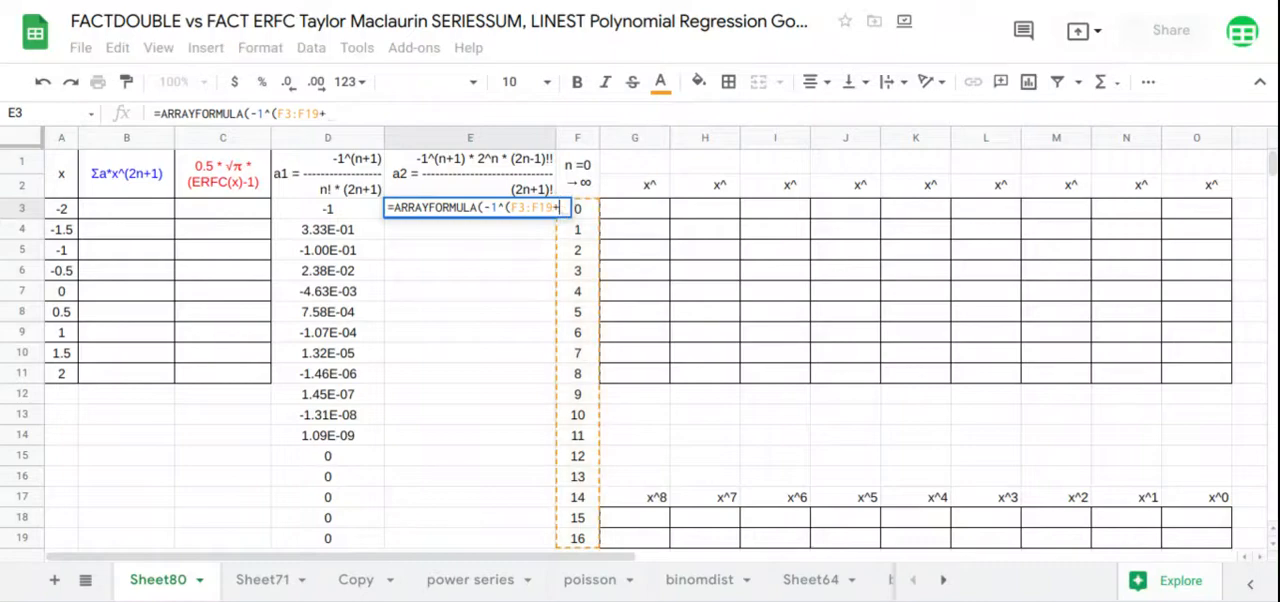
type("1)*")
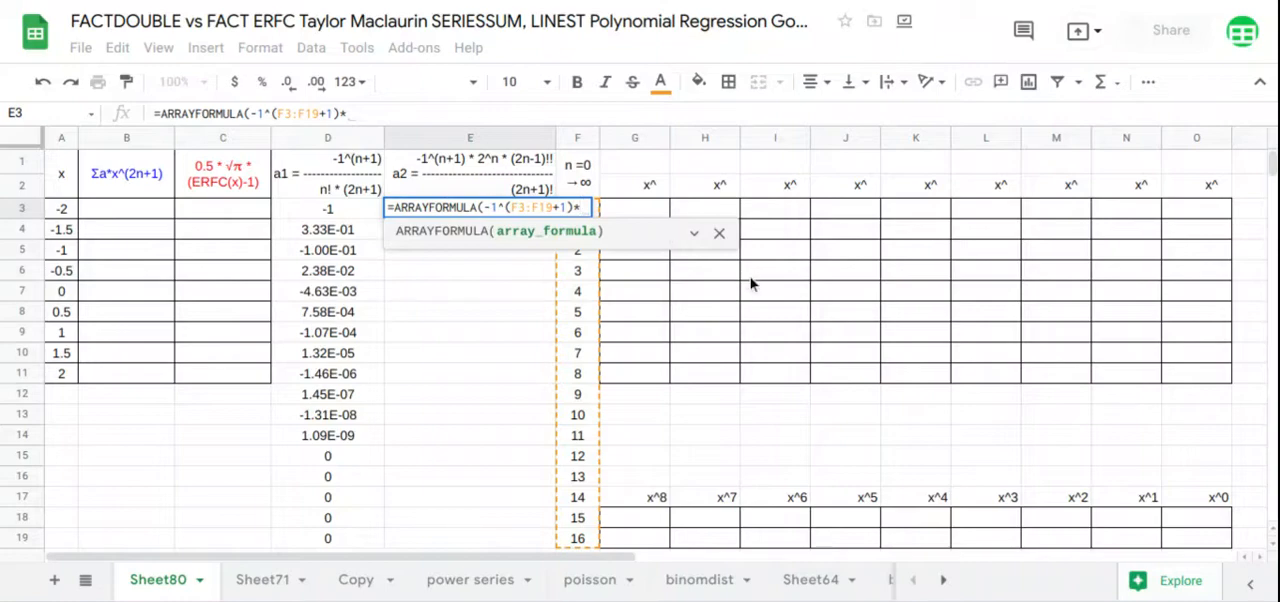
type("2^F3:F19")
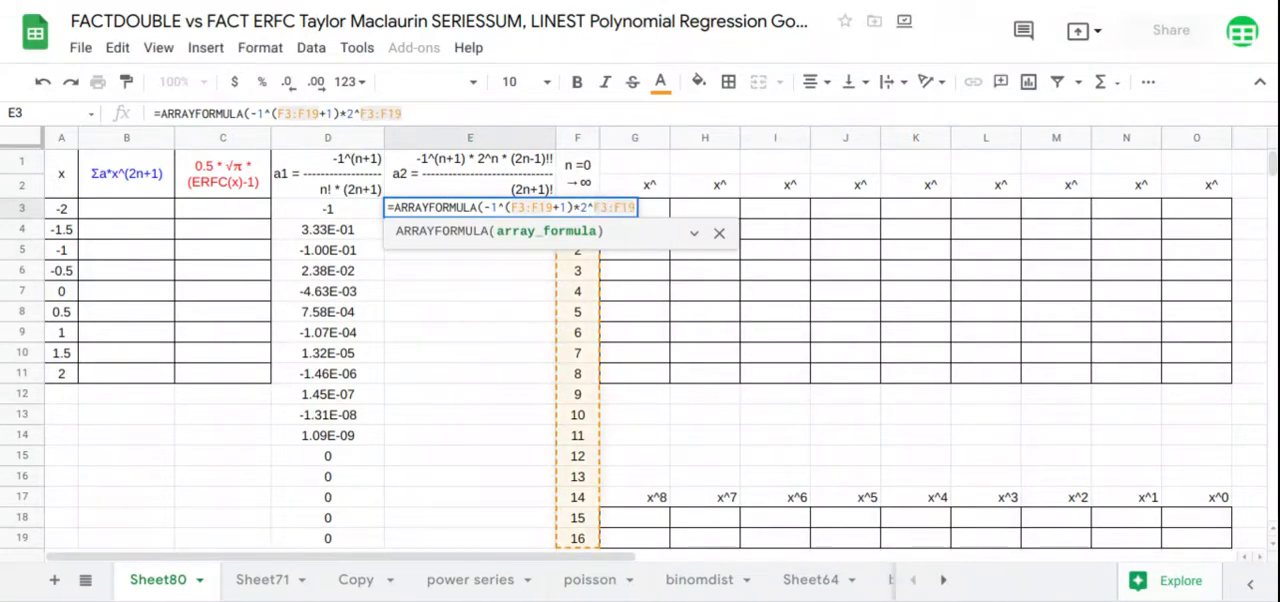
type("*")
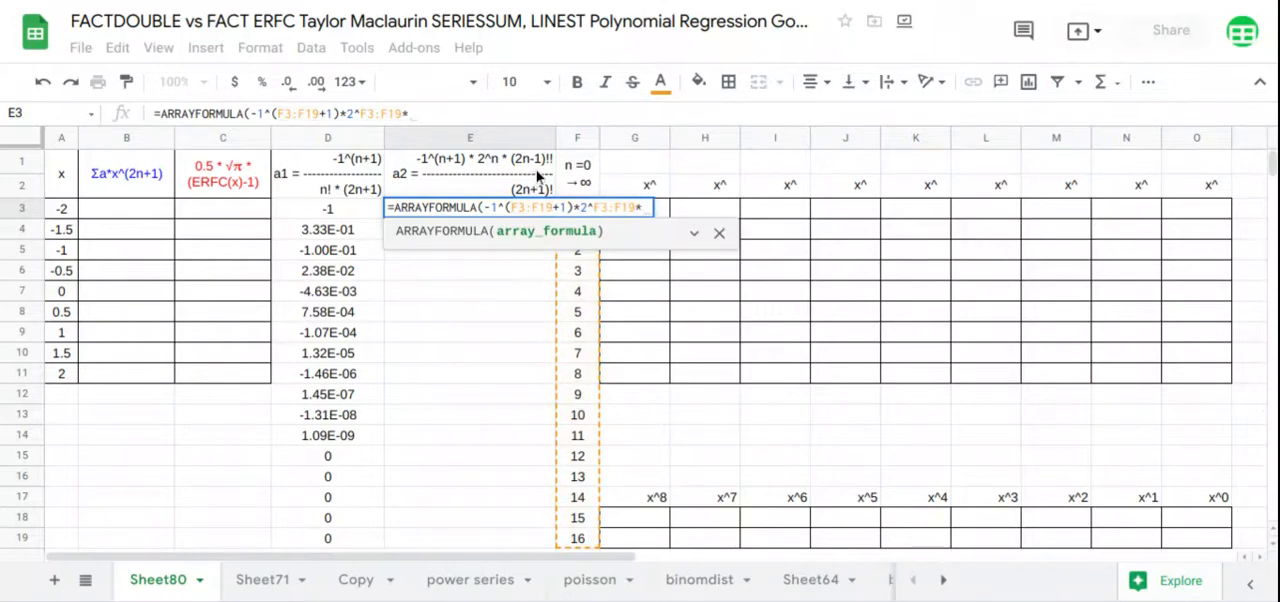
type("fac")
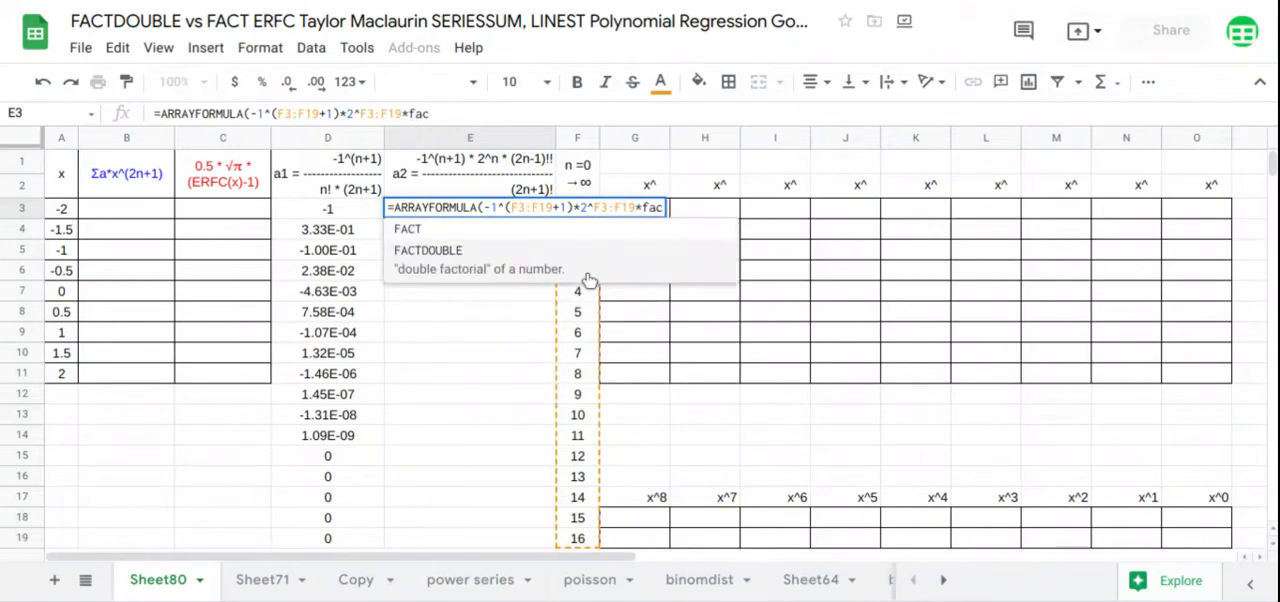
Multiply the a2 numerator in E3 by FACTDOUBLE(2*F3:F19-1) and add a division sign
left_click(588, 278)
type("2*")
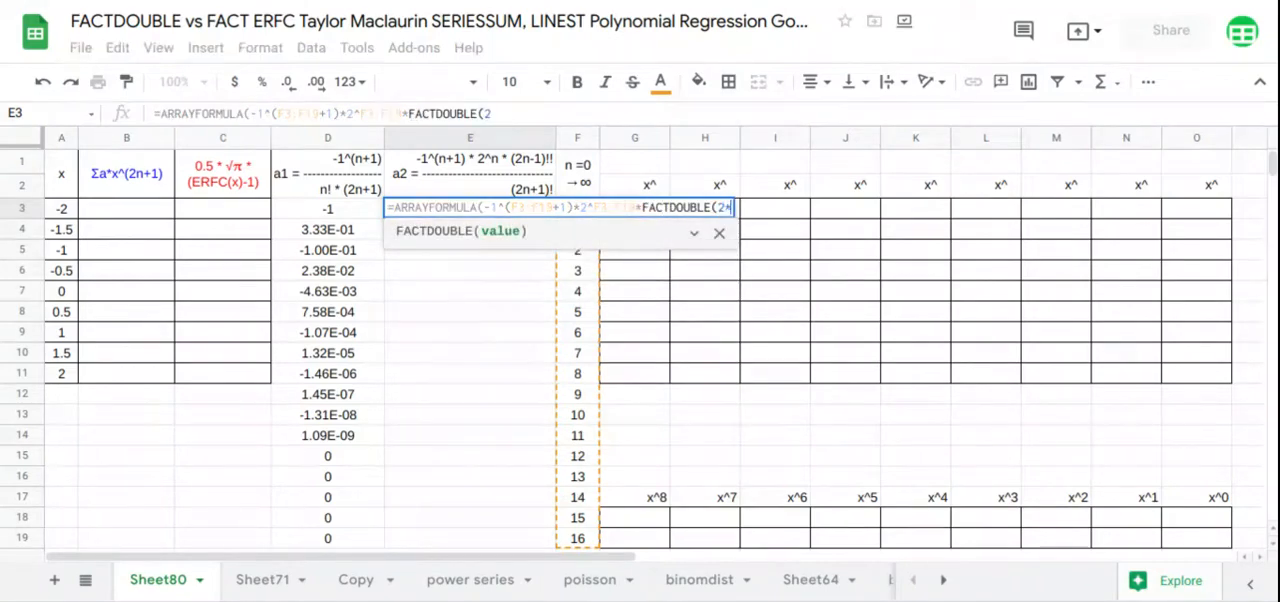
type("F3:F19")
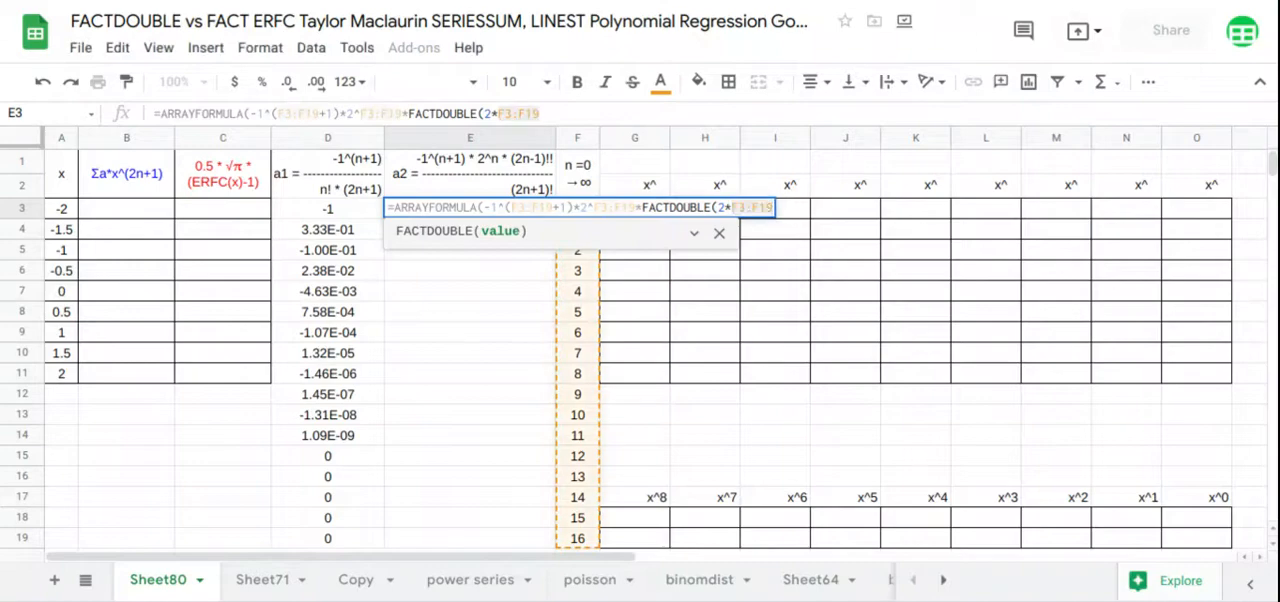
type("-1)/")
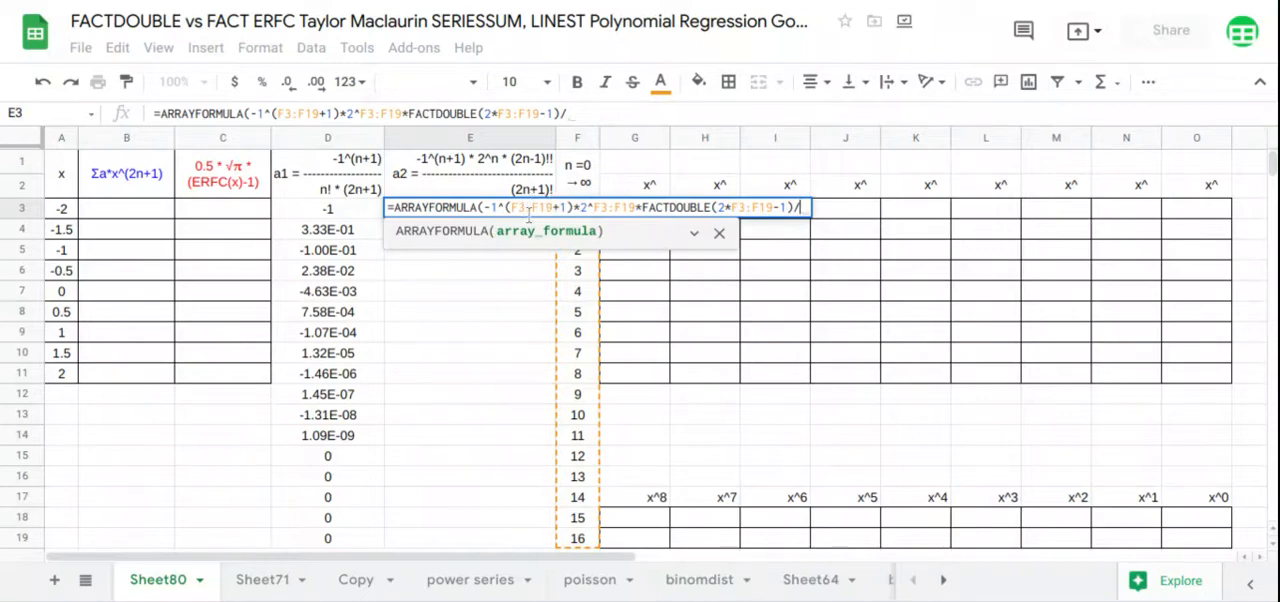
Complete the a2 formula in E3 with the denominator FACT(2*F3:F19+1)
type("fact(")
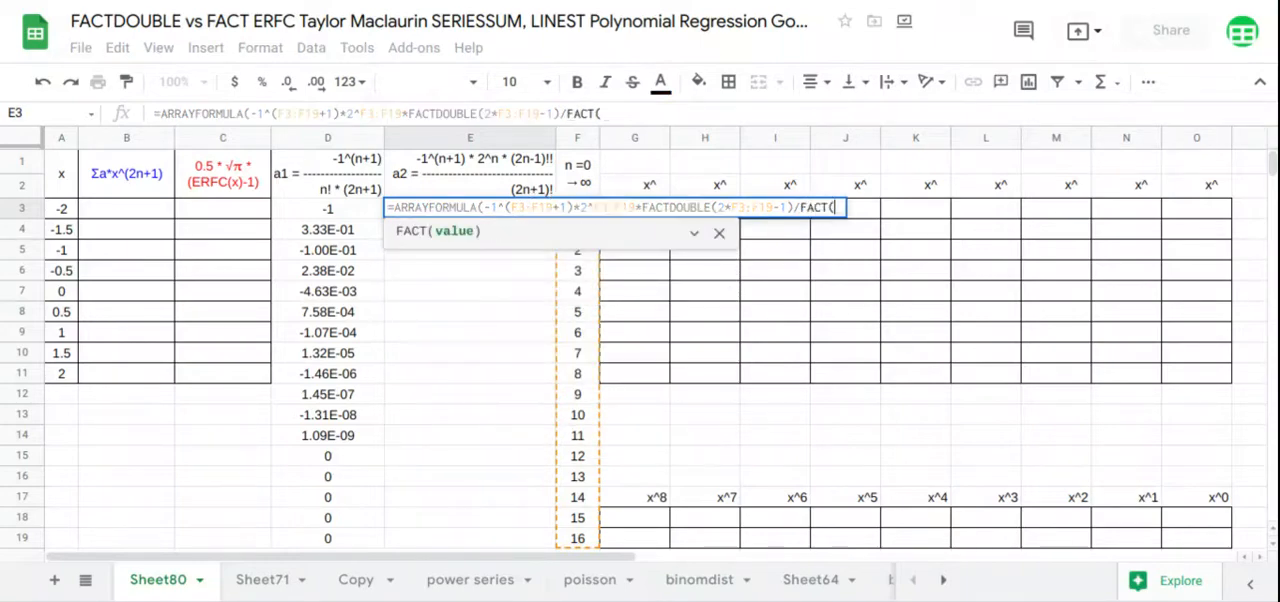
type("2*F3:F19")
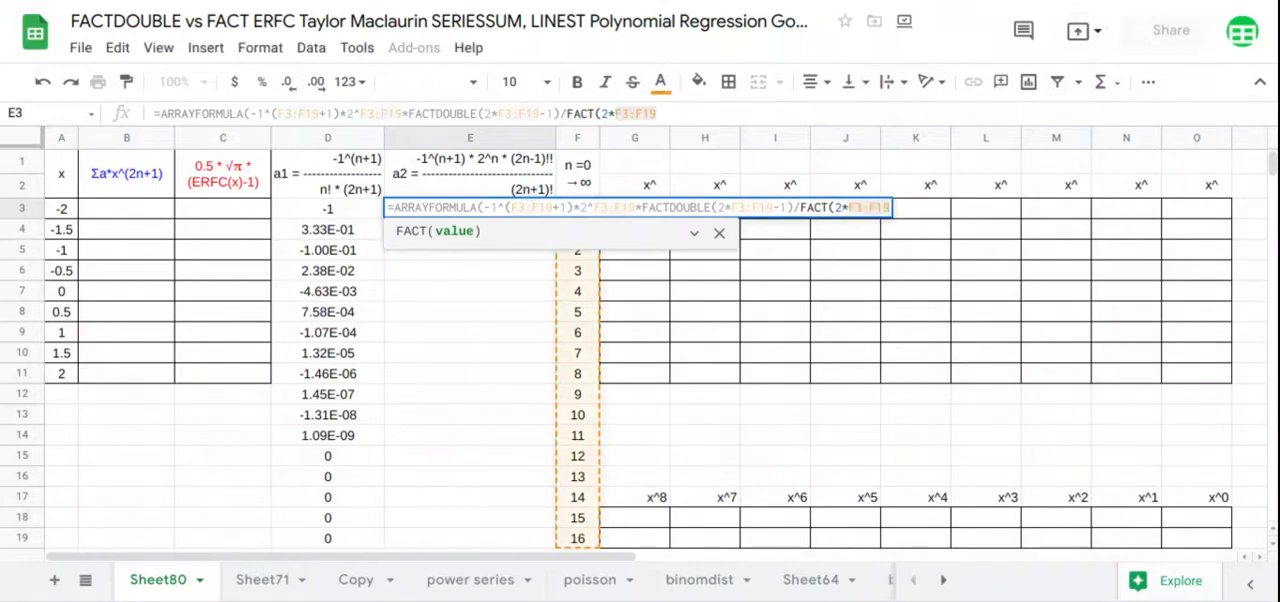
type("+1)")
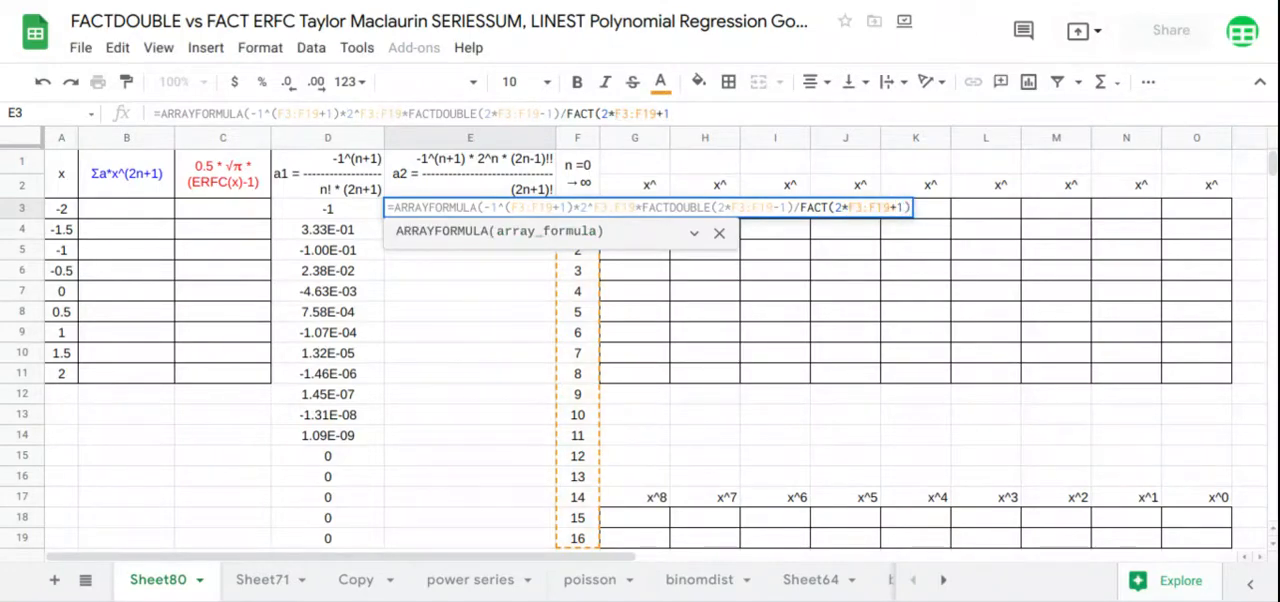
key("Return")
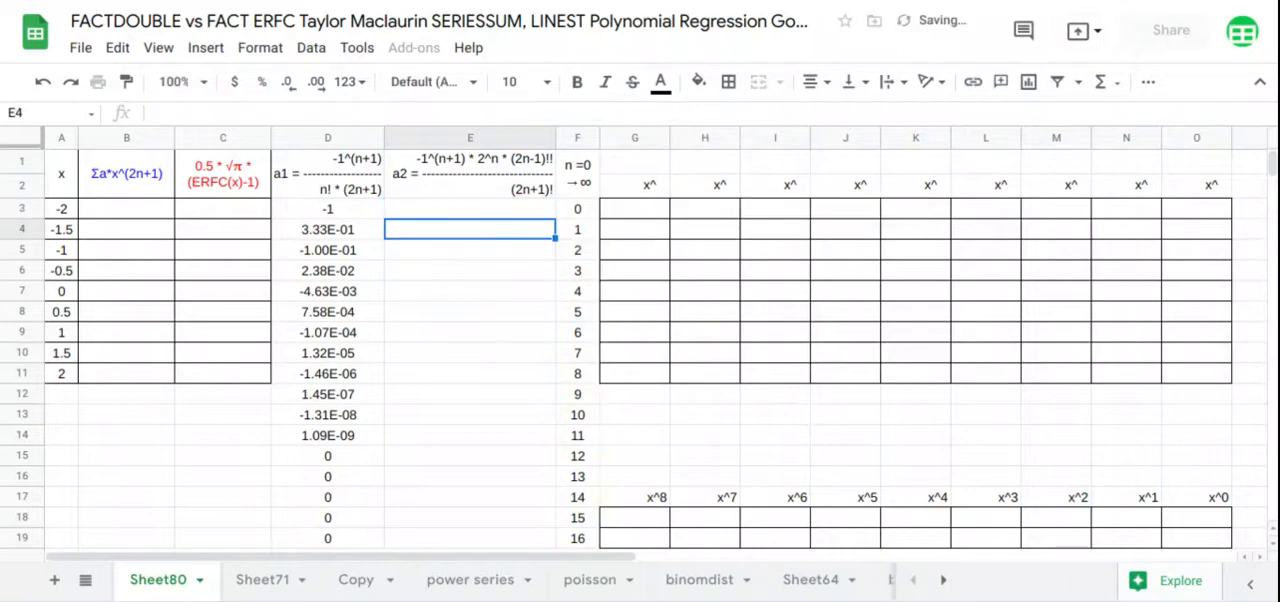
Wrap the a2 formula in E3 in IF(F3:F19=0,-1,...) and compare the a1 and a2 coefficient columns
left_click_drag(318, 240, 446, 534)
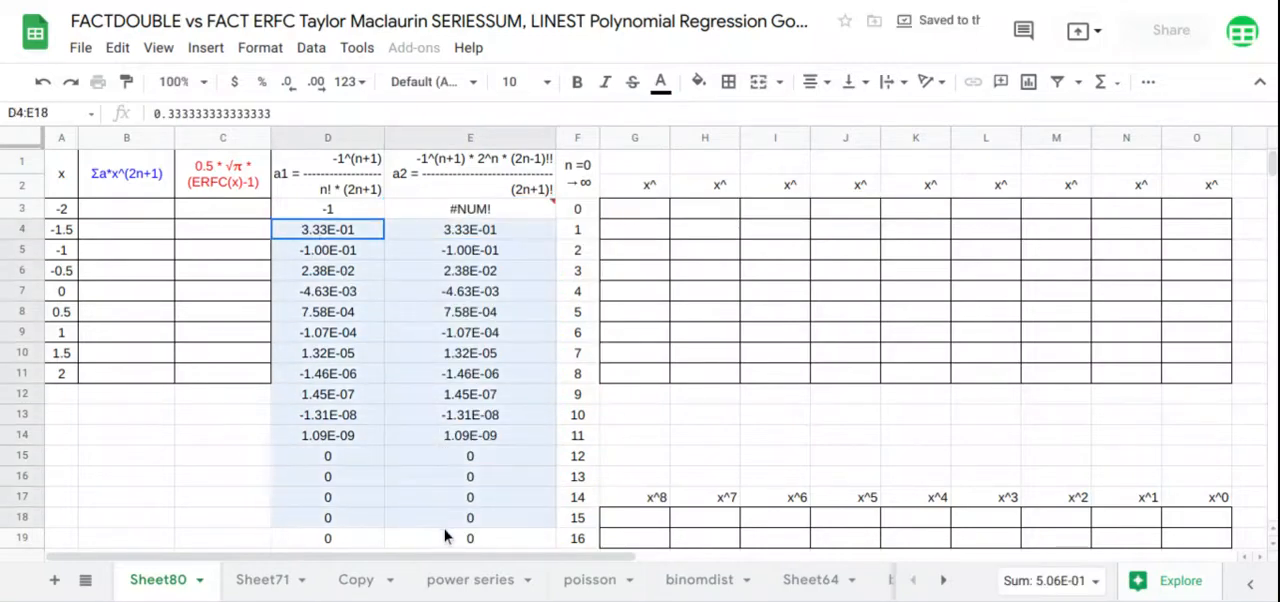
left_click(485, 208)
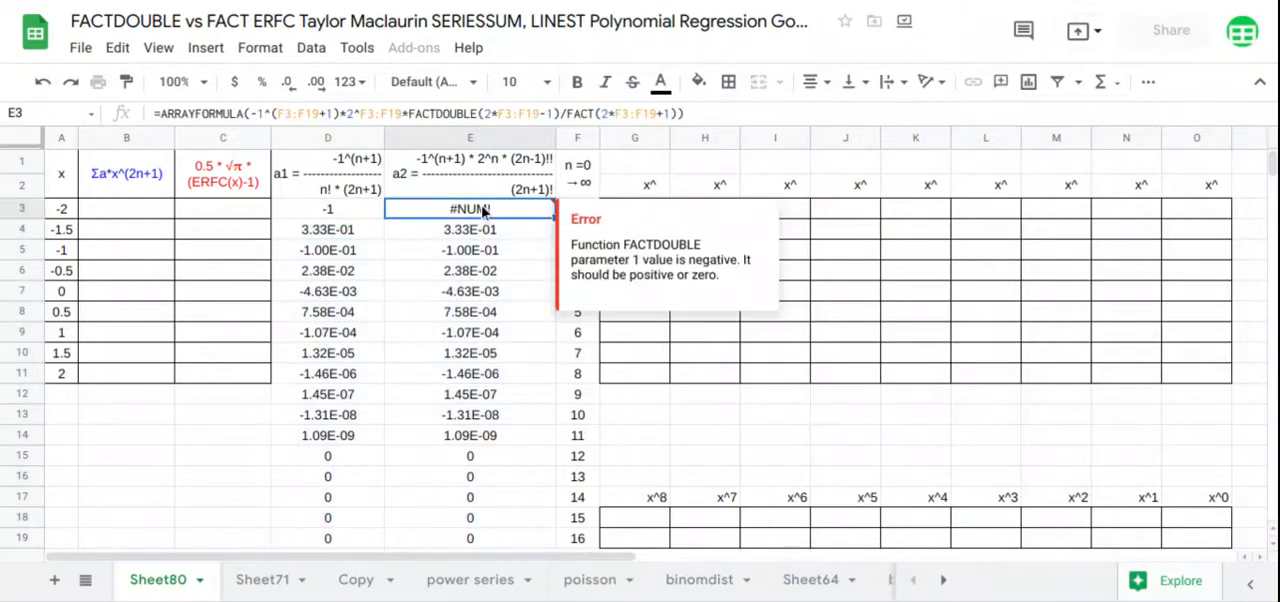
left_click(243, 112)
type("(")
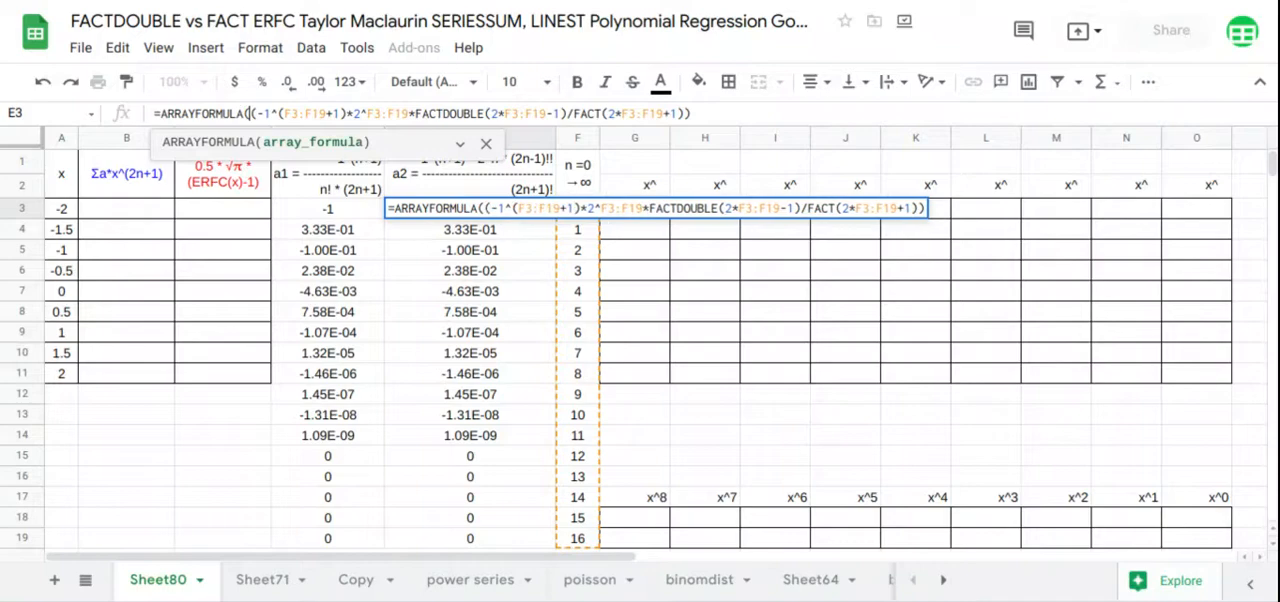
type("IF(")
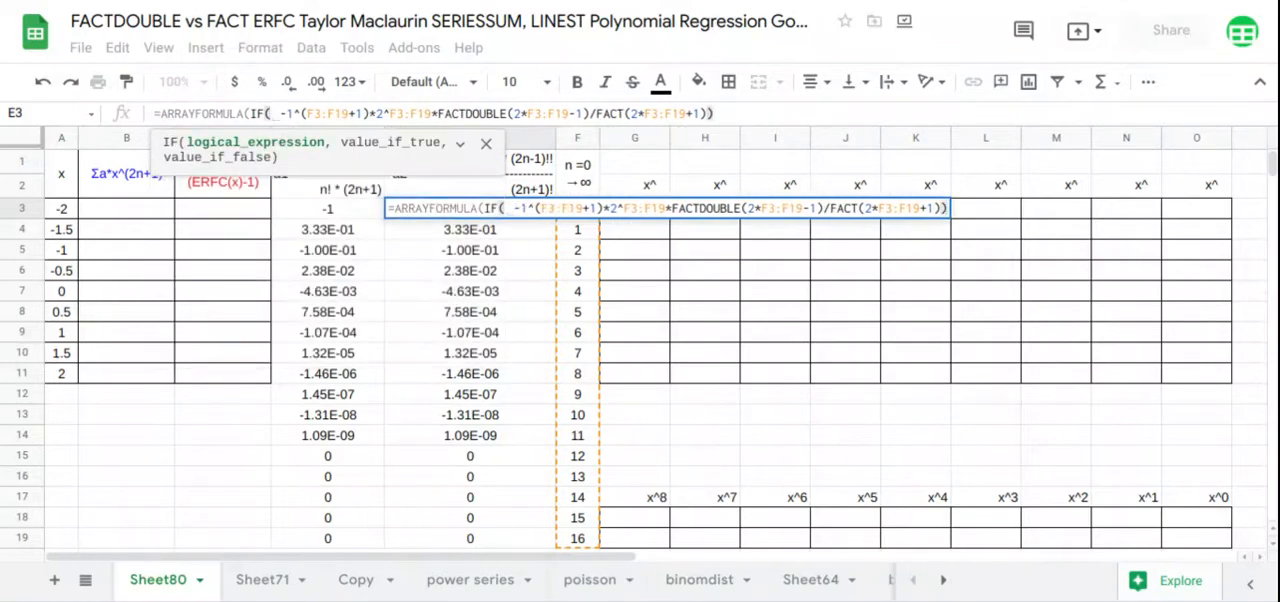
type("F3:F19")
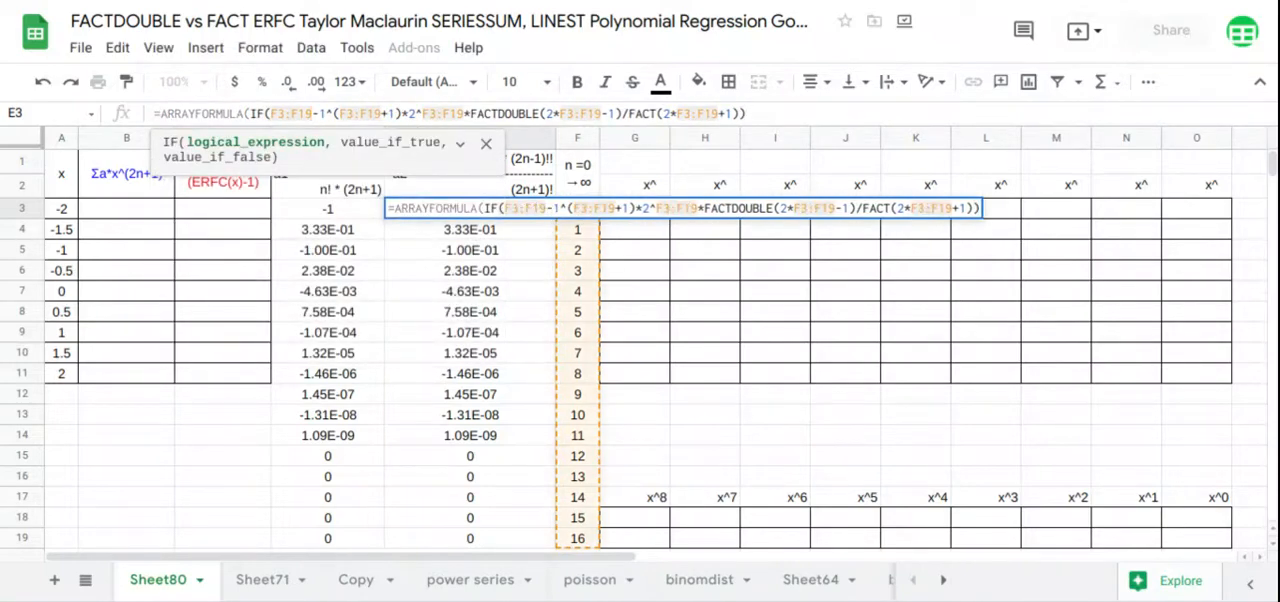
type("=0,")
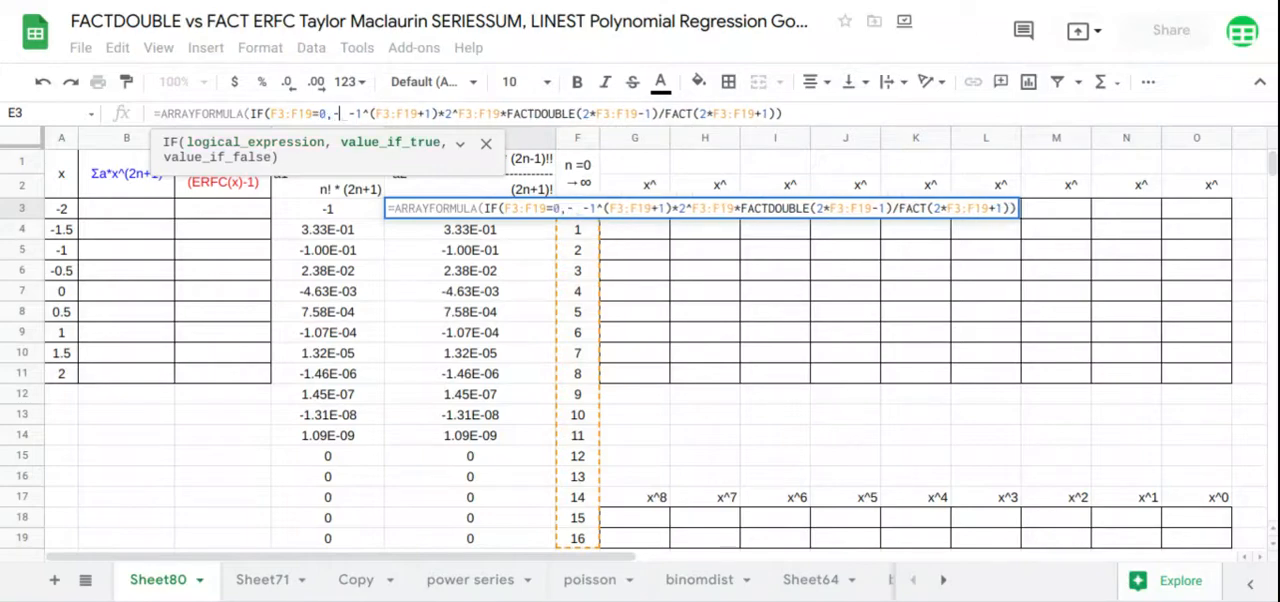
type("-1,")
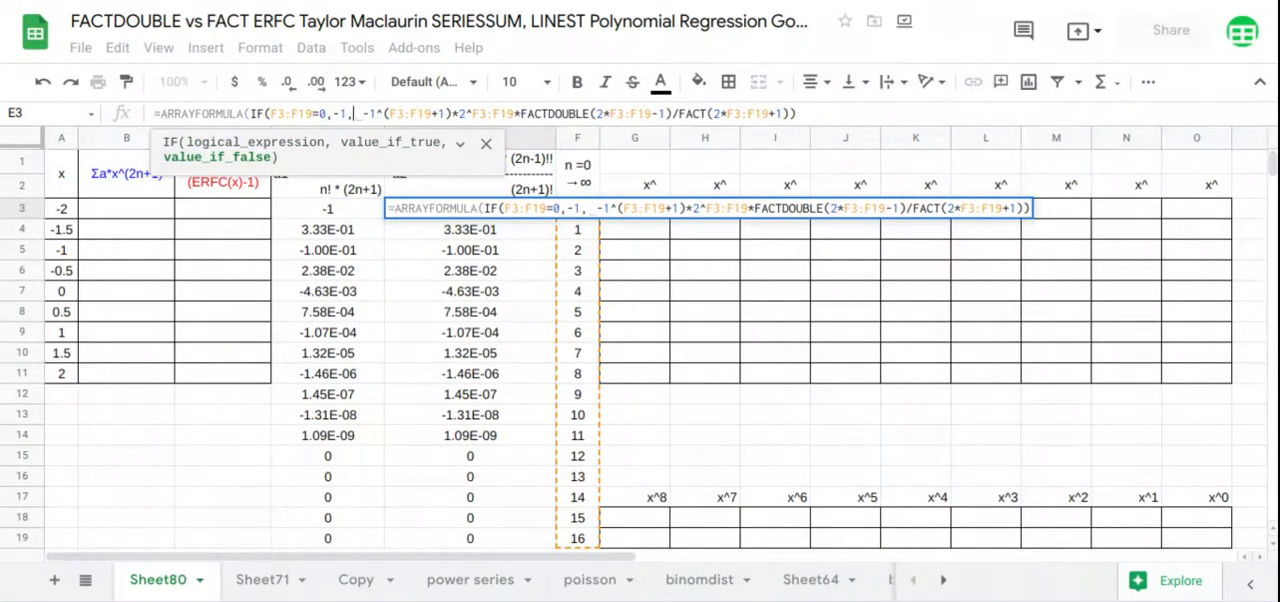
key("Return")
mouse_move(316, 212)
left_mouse_down()
mouse_move(374, 260)
mouse_move(470, 445)
mouse_move(455, 535)
left_mouse_up()
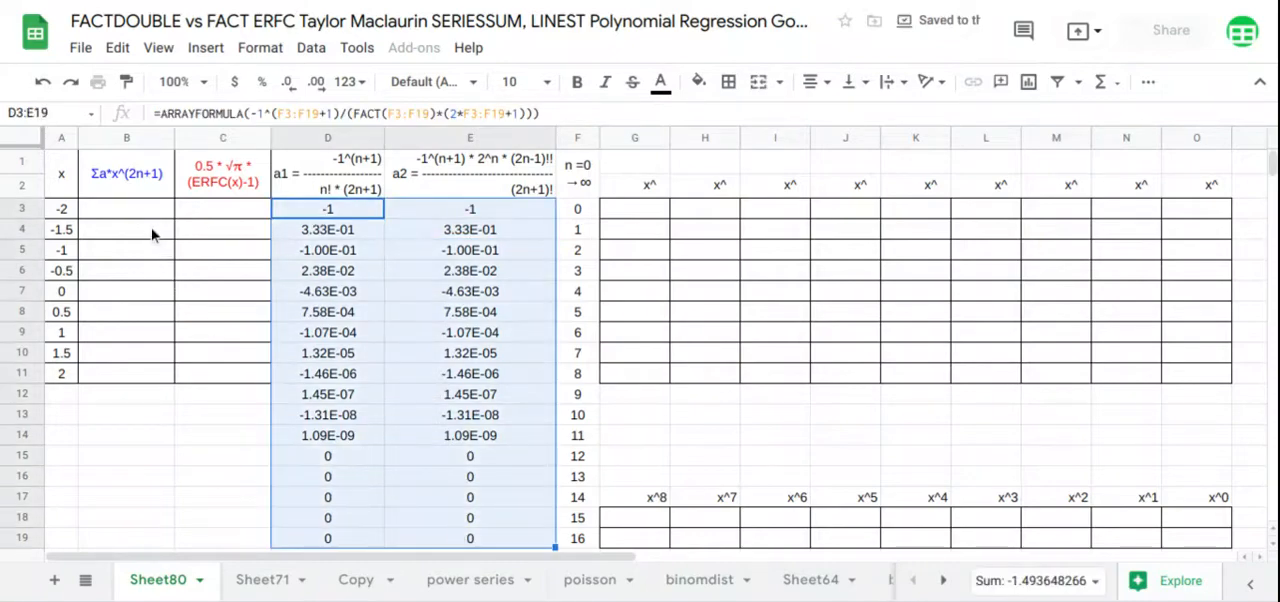
Begin an ARRAYFORMULA in B3 containing SERIESSUM with A3:A11 as its x argument
left_click(158, 218)
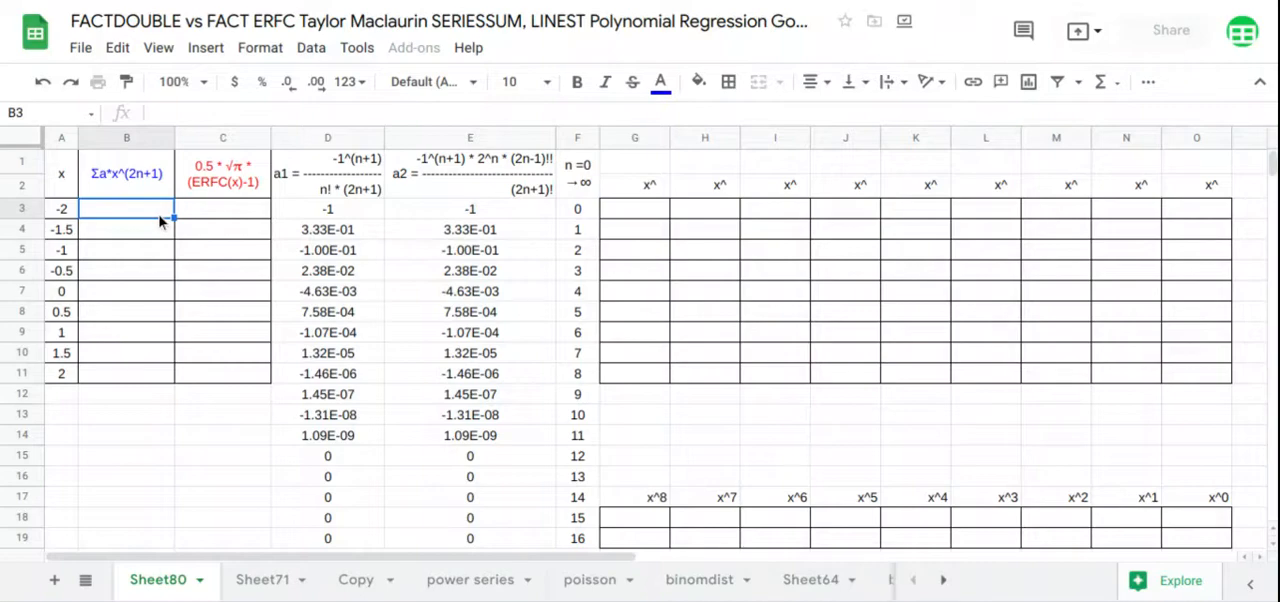
type("=arr")
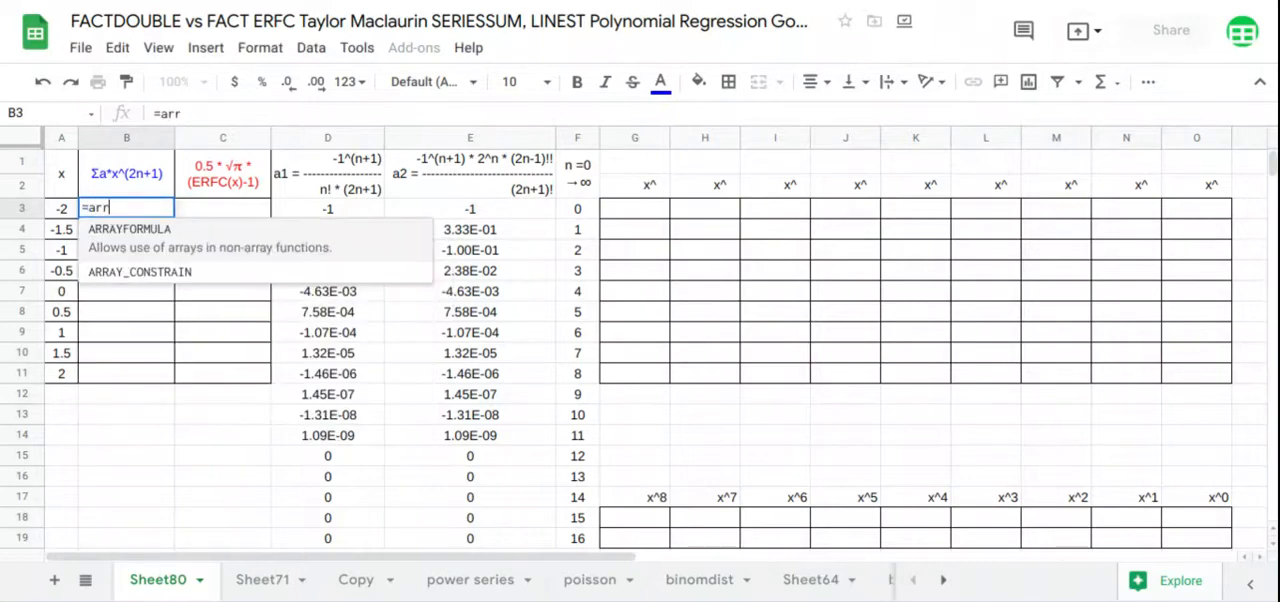
key("Tab")
type("seri")
key("Tab")
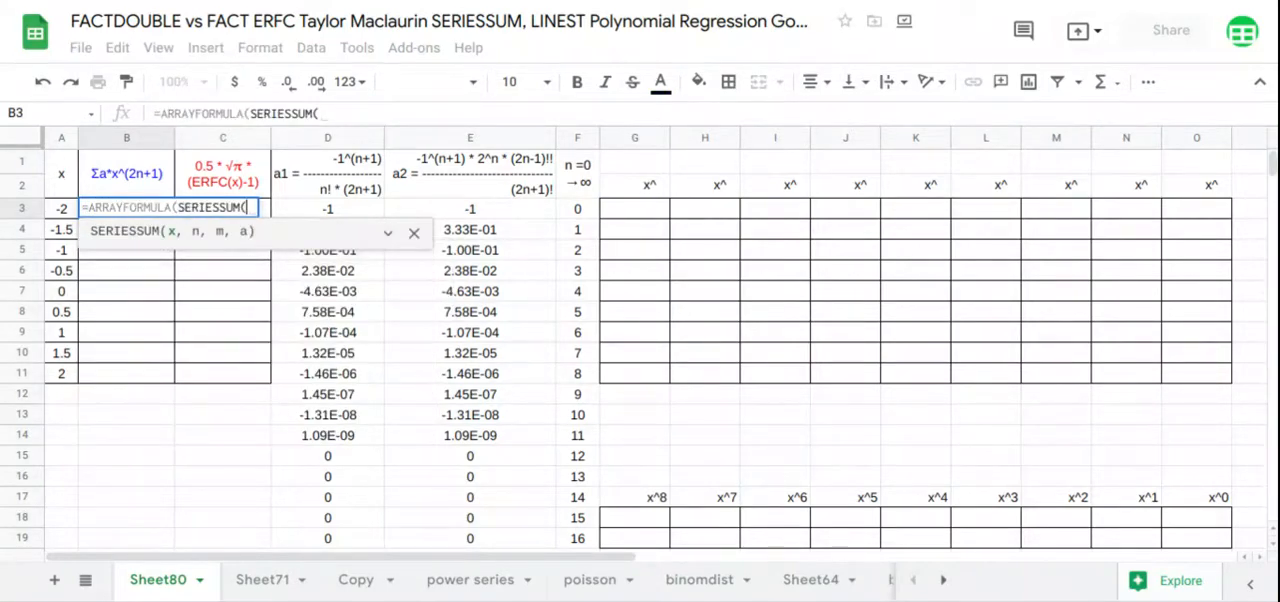
left_click_drag(62, 208, 63, 374)
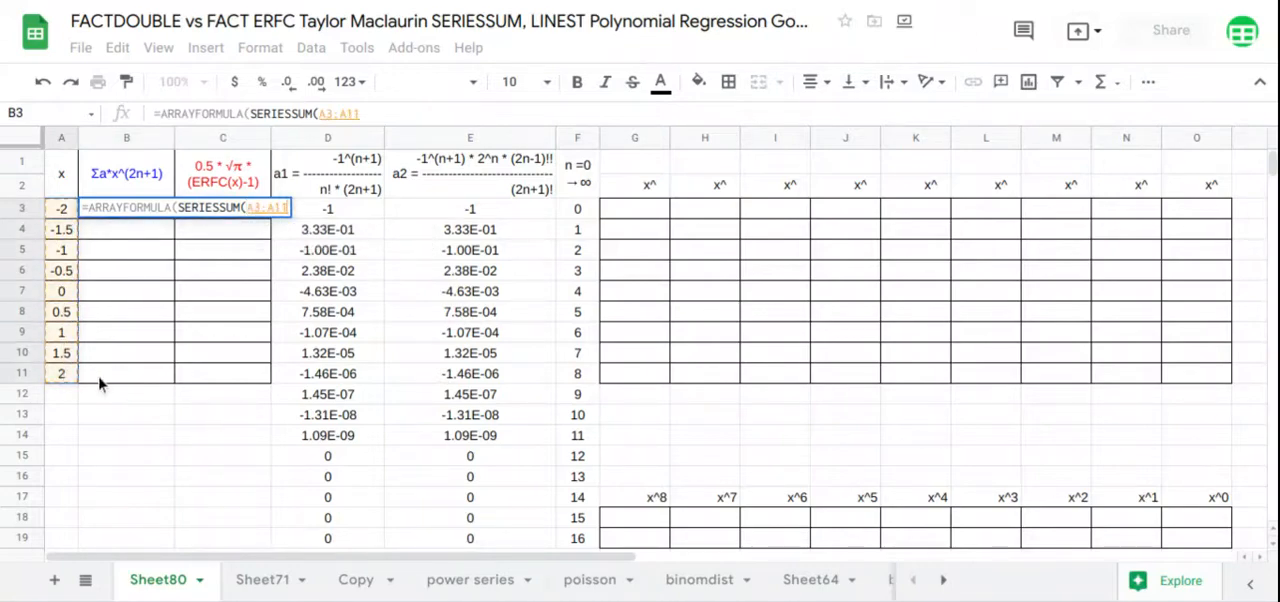
type(",")
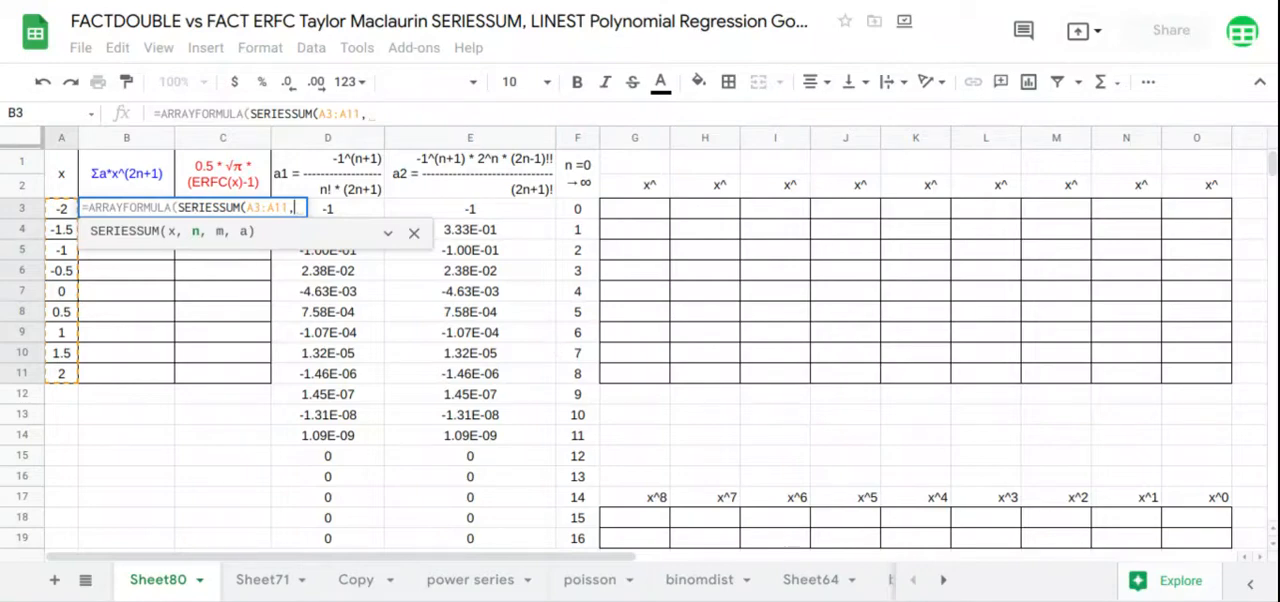
Complete the SERIESSUM formula in B3 with n 1, m 2 and the coefficients E3:E19
type("1")
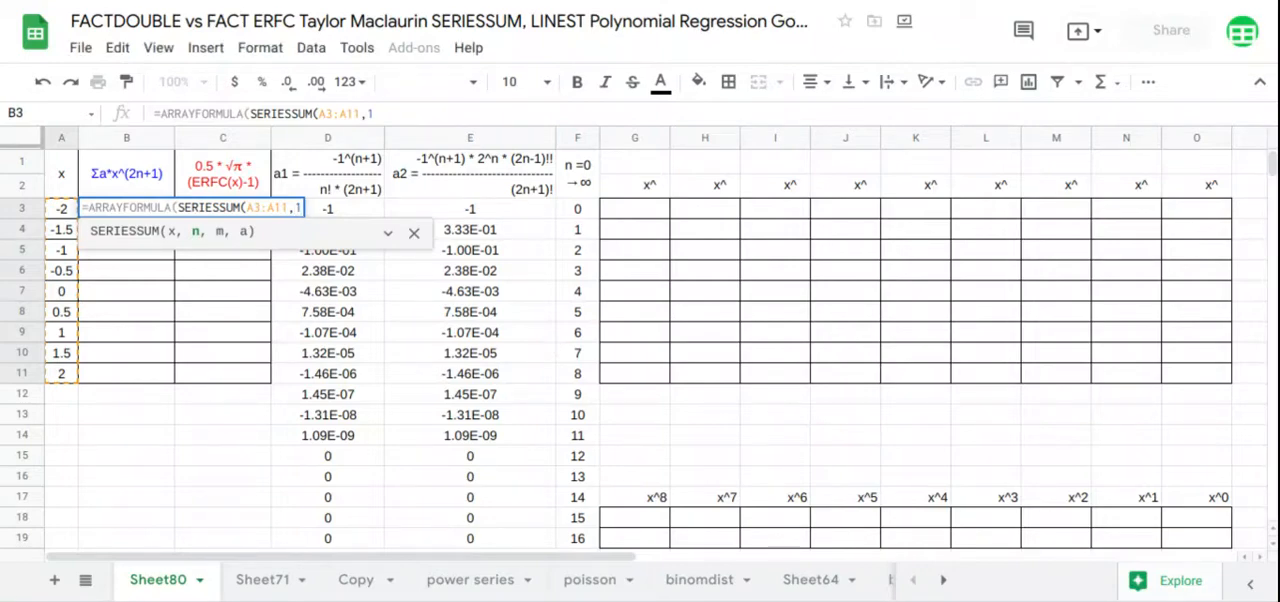
type(",")
type("2,")
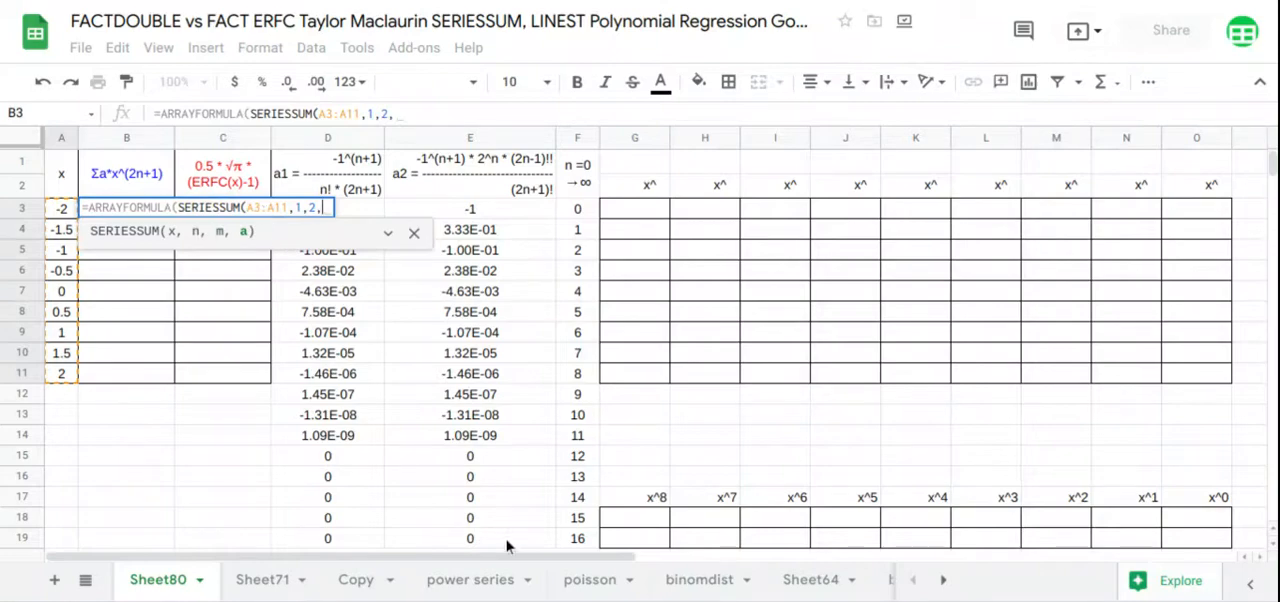
left_click_drag(506, 542, 515, 215)
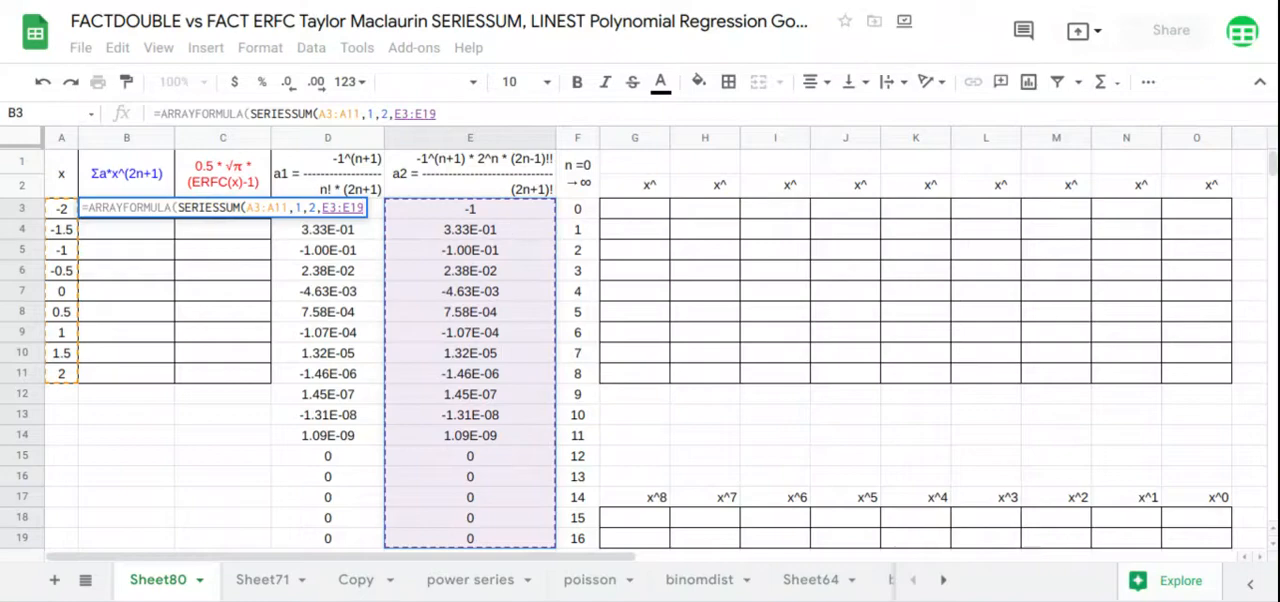
key("Return")
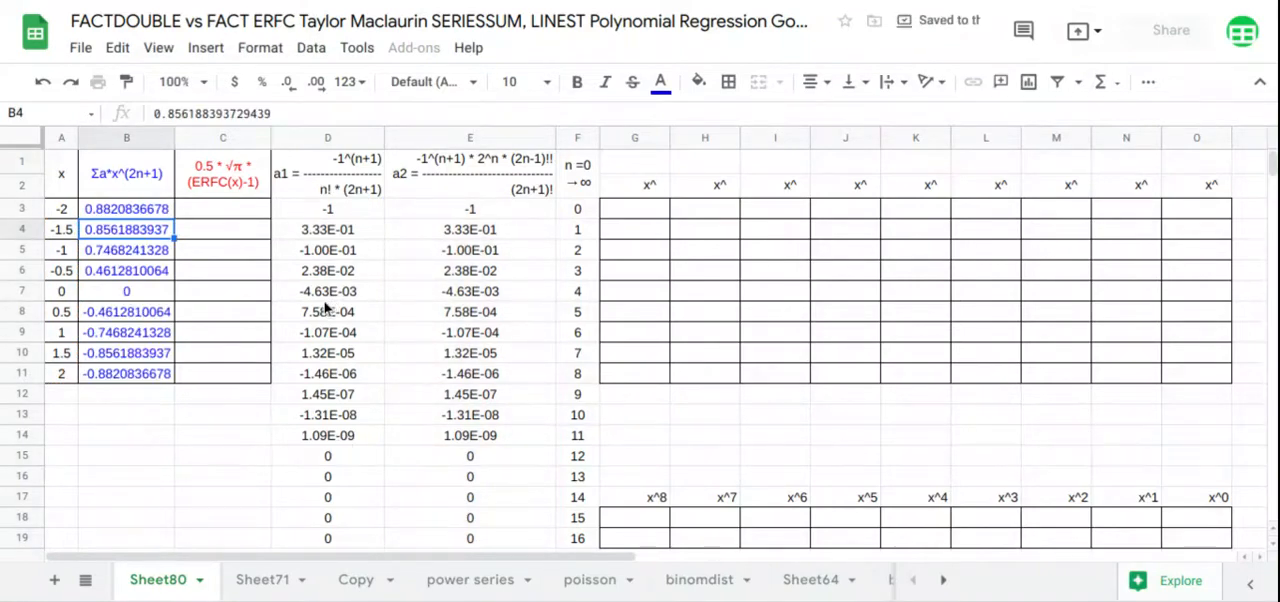
Insert a scatter chart of A1:C11 and use row 1 as headers
left_click_drag(64, 178, 216, 375)
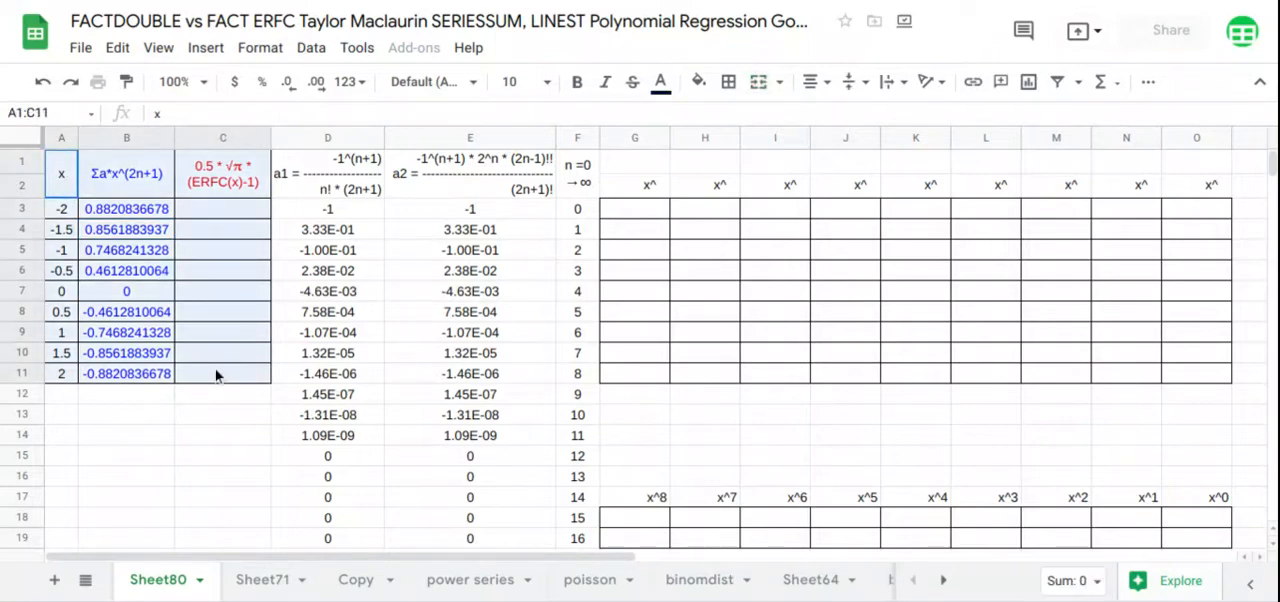
left_click(205, 47)
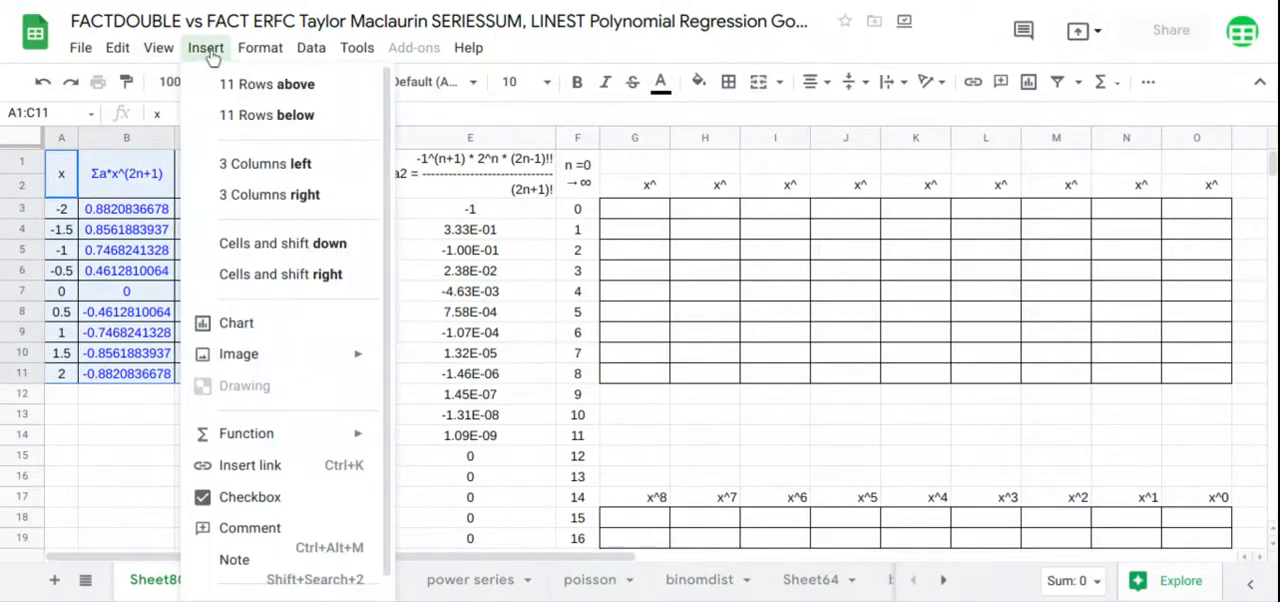
left_click(238, 323)
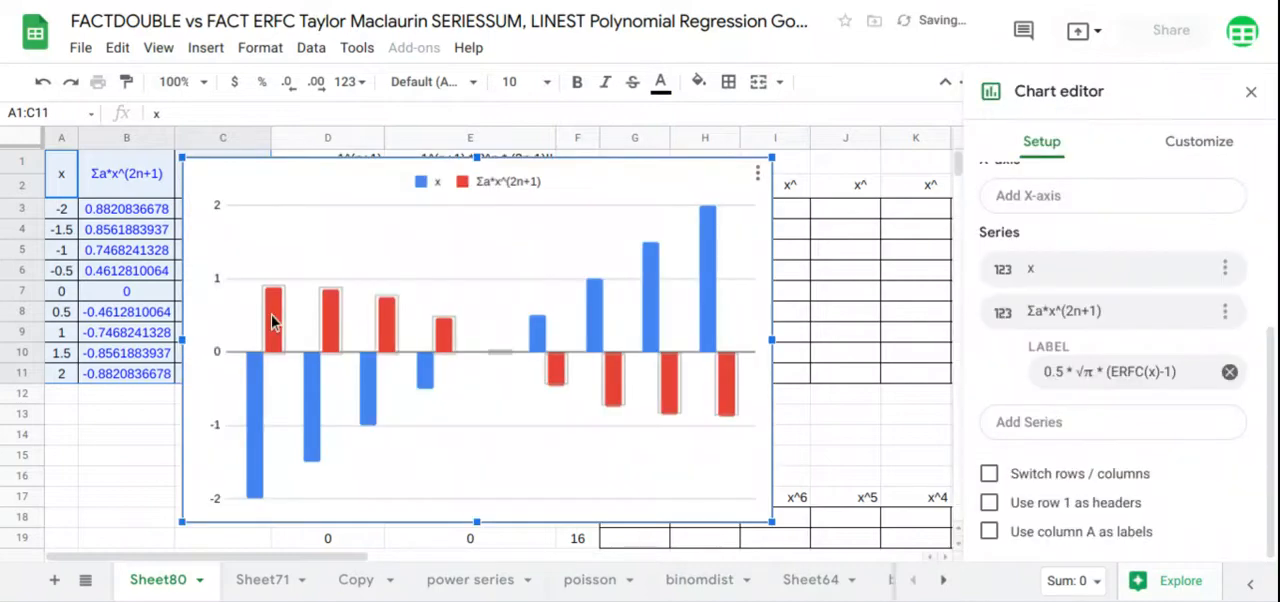
scroll(1015, 210, "up", 3)
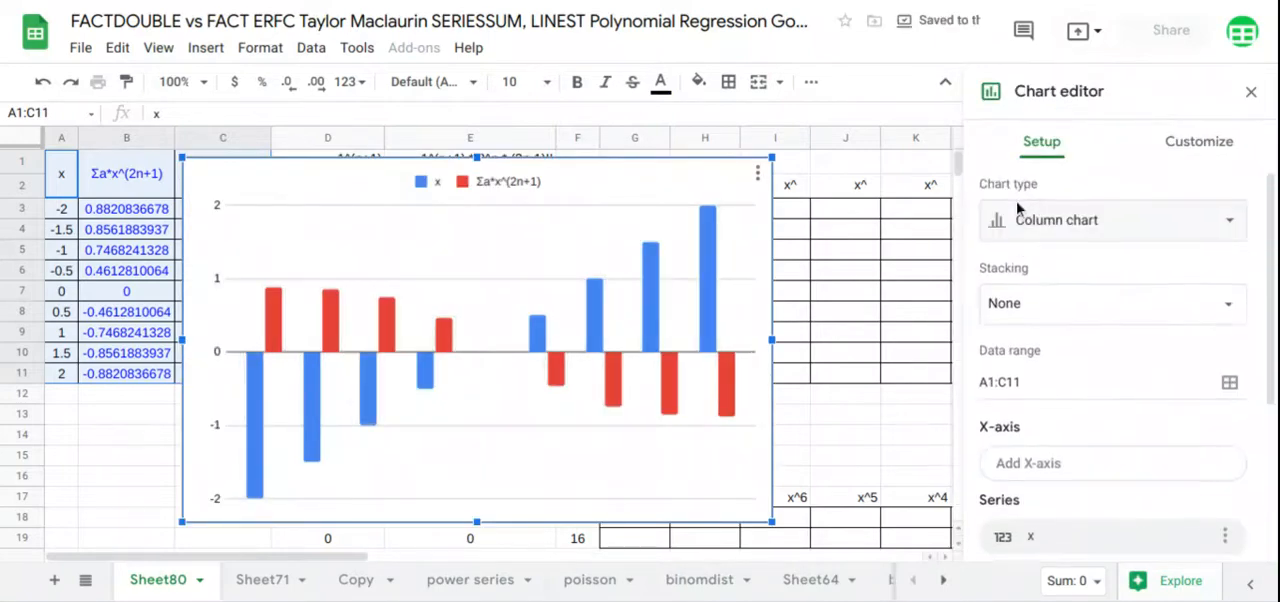
left_click(1017, 214)
scroll(1020, 235, "down", 5)
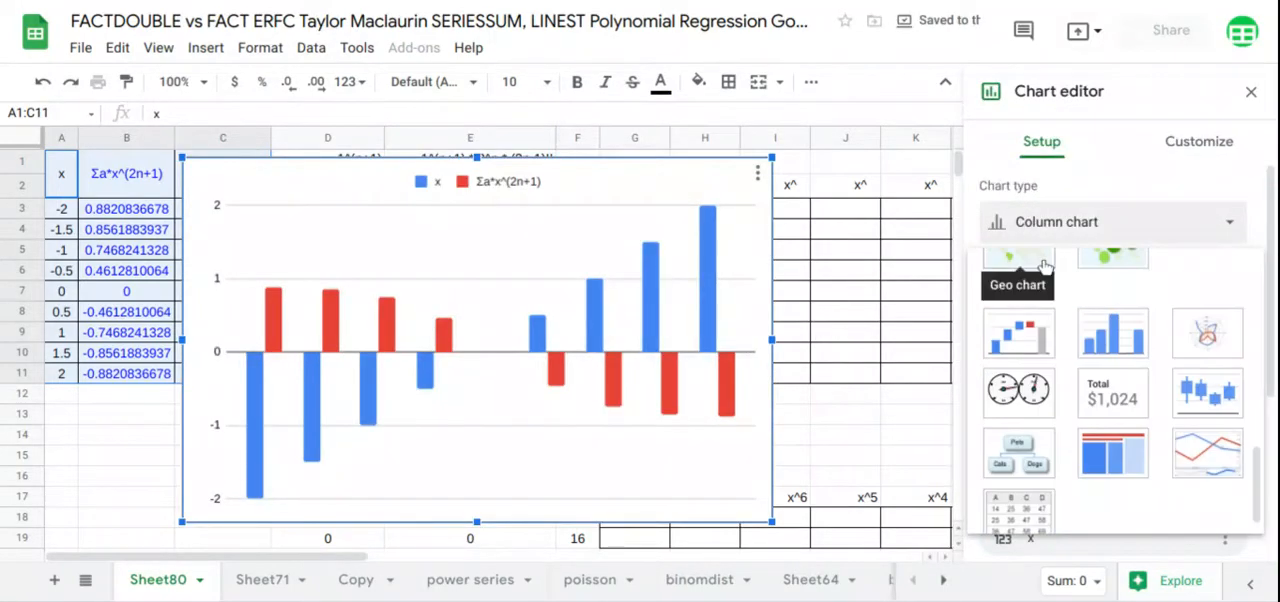
scroll(1060, 360, "up", 3)
left_click(1040, 296)
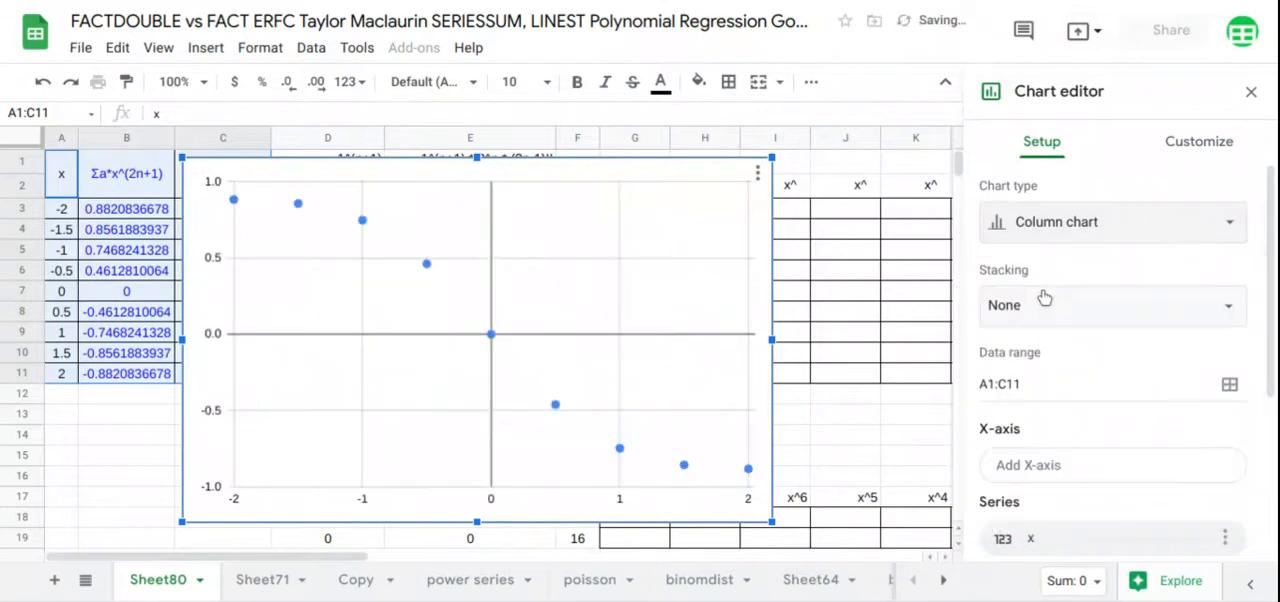
scroll(1043, 299, "down", 2)
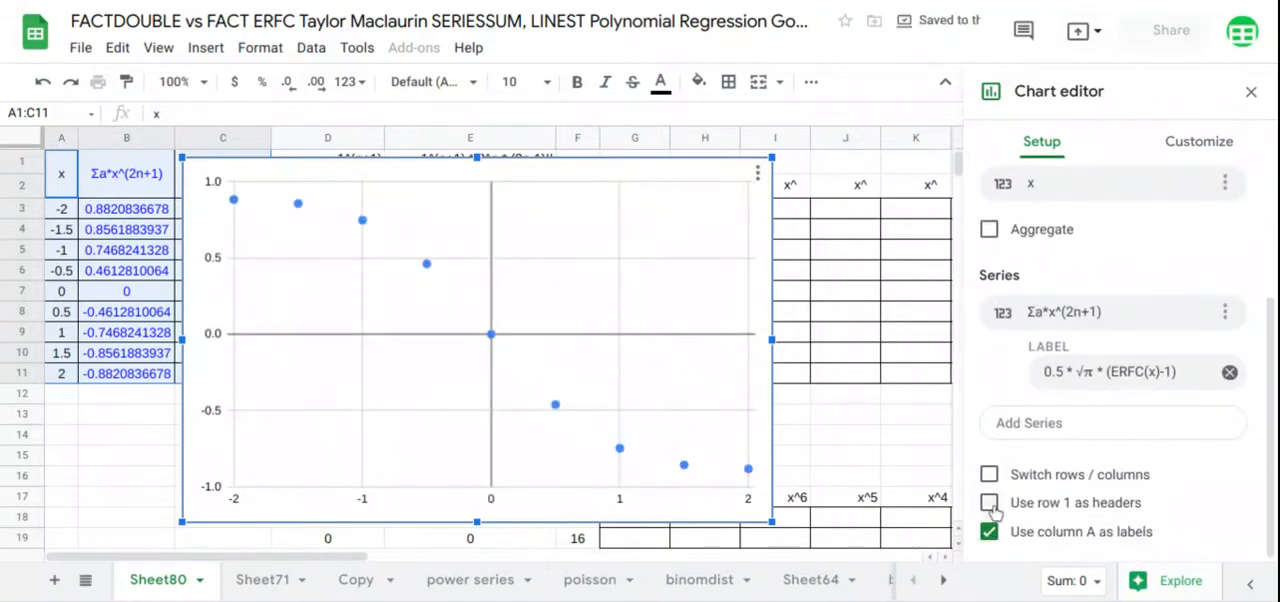
left_click(989, 502)
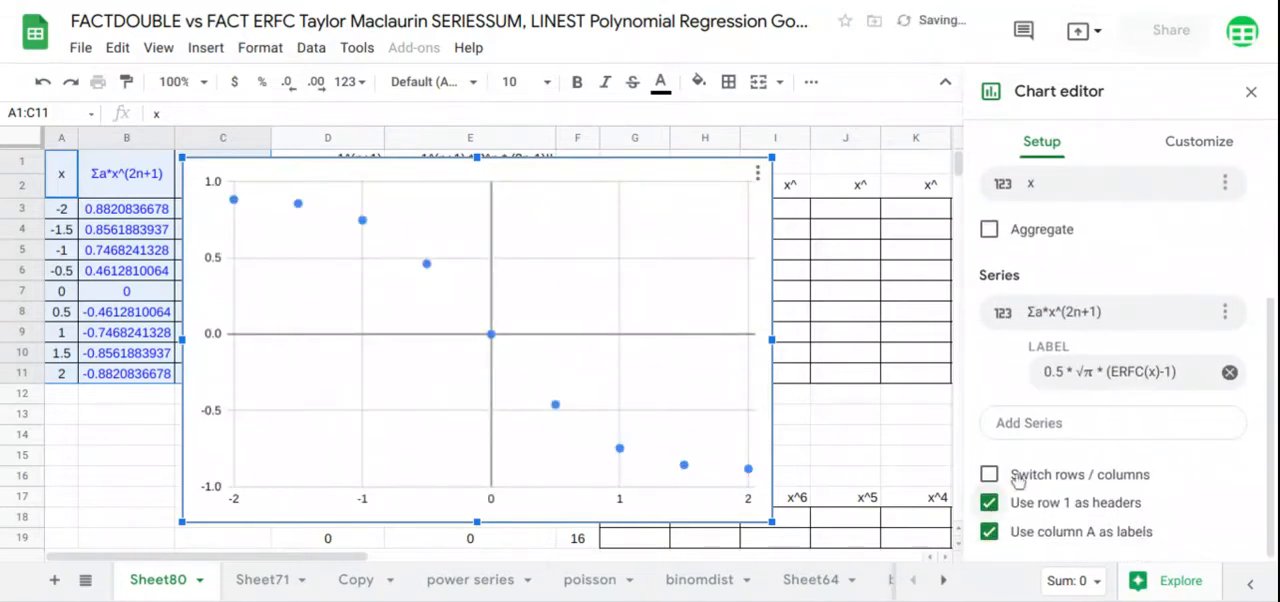
Add a polynomial trendline to the chart's Σa*x^(2n+1) series
left_click(1185, 141)
left_click(1035, 298)
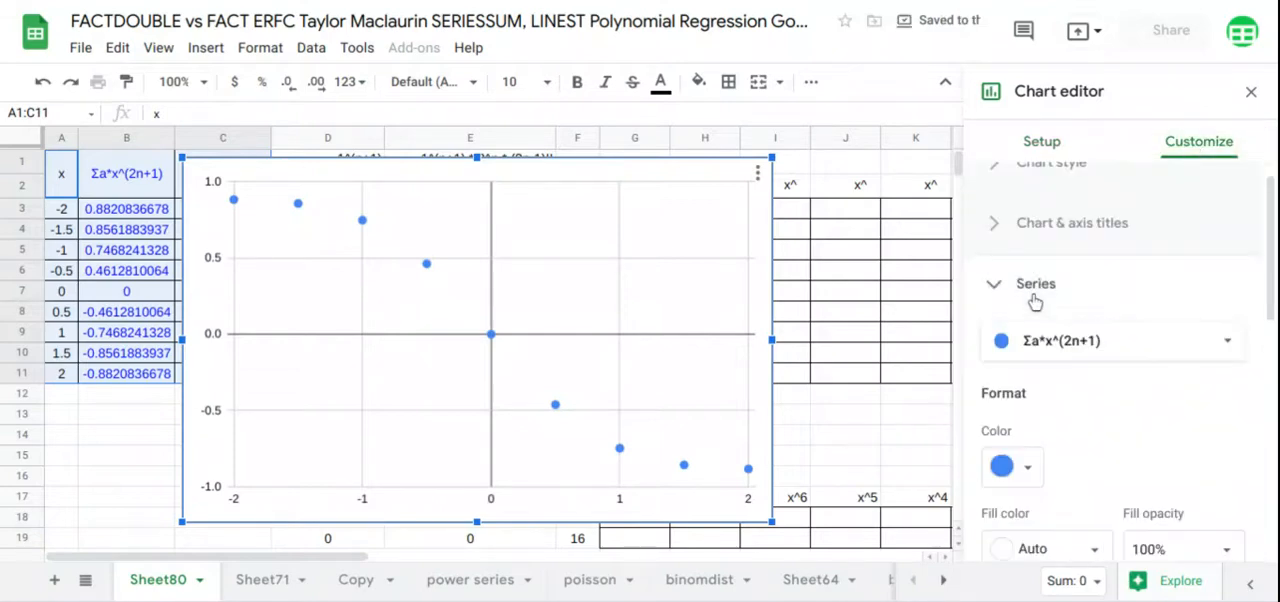
scroll(1037, 303, "down", 5)
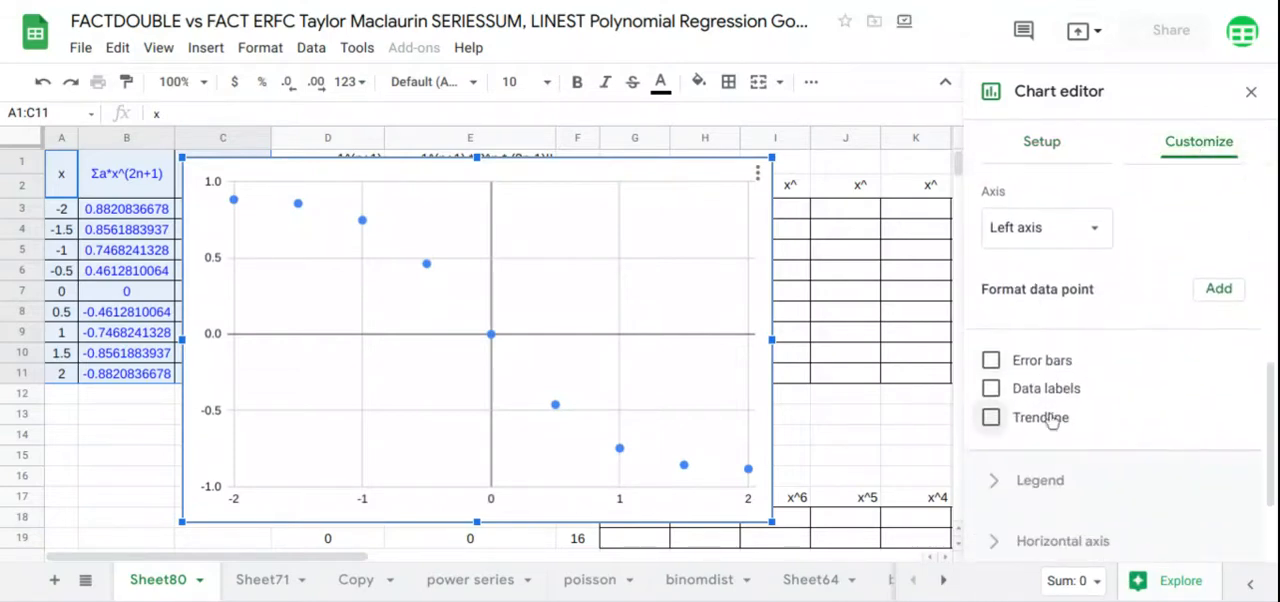
left_click(1045, 418)
scroll(1060, 400, "down", 2)
left_click(1094, 310)
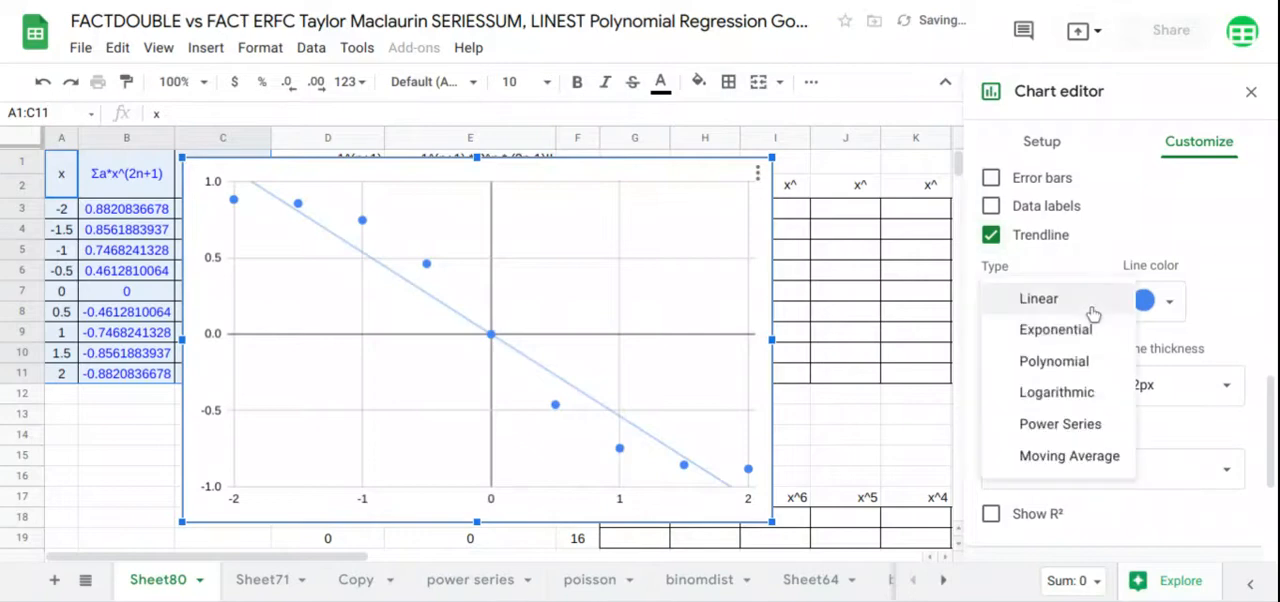
left_click(1060, 363)
Set the trendline's polynomial degree to 8 and its label to Use Equation
scroll(1062, 372, "down", 1)
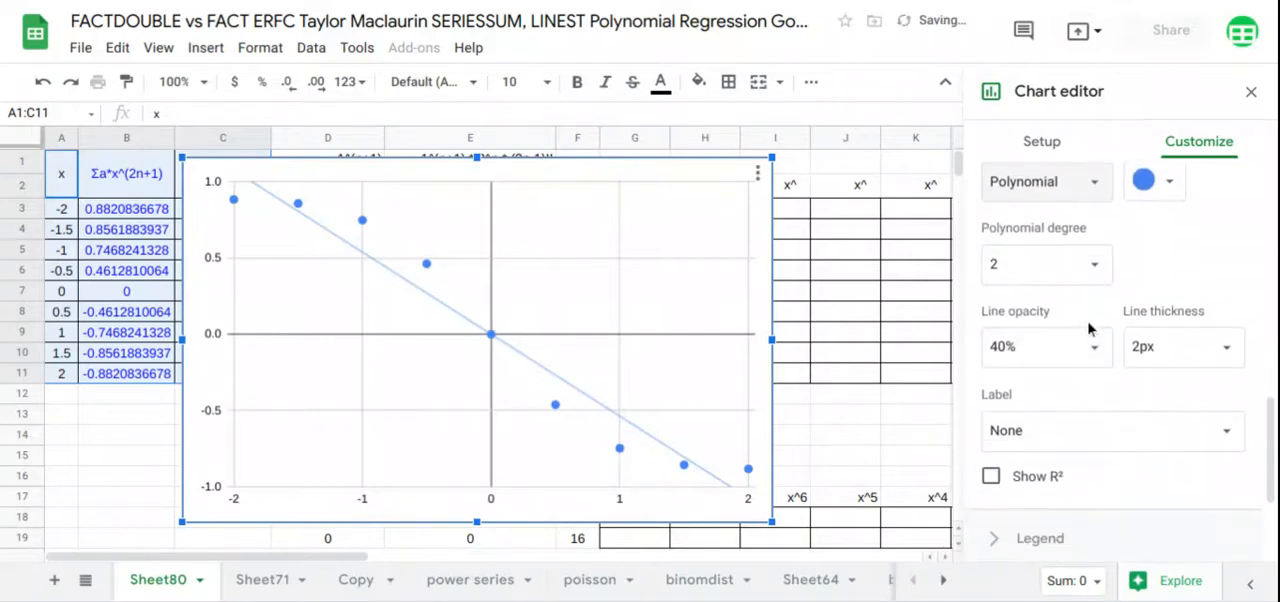
left_click(1094, 264)
left_click(1033, 435)
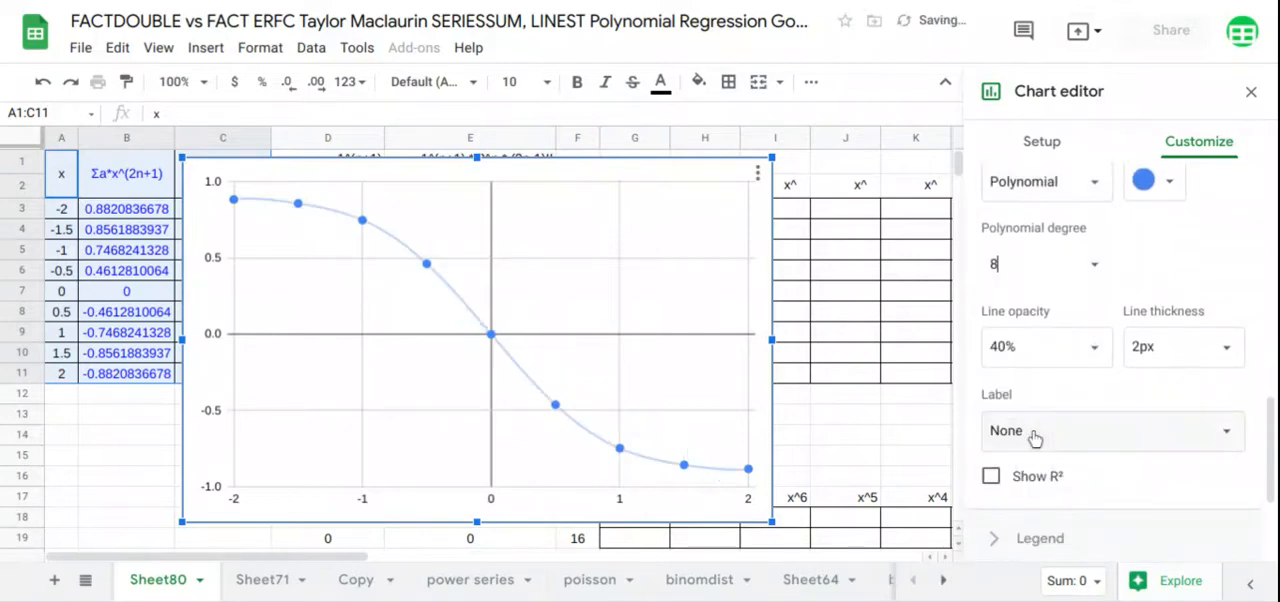
scroll(1065, 390, "down", 1)
left_click(1076, 374)
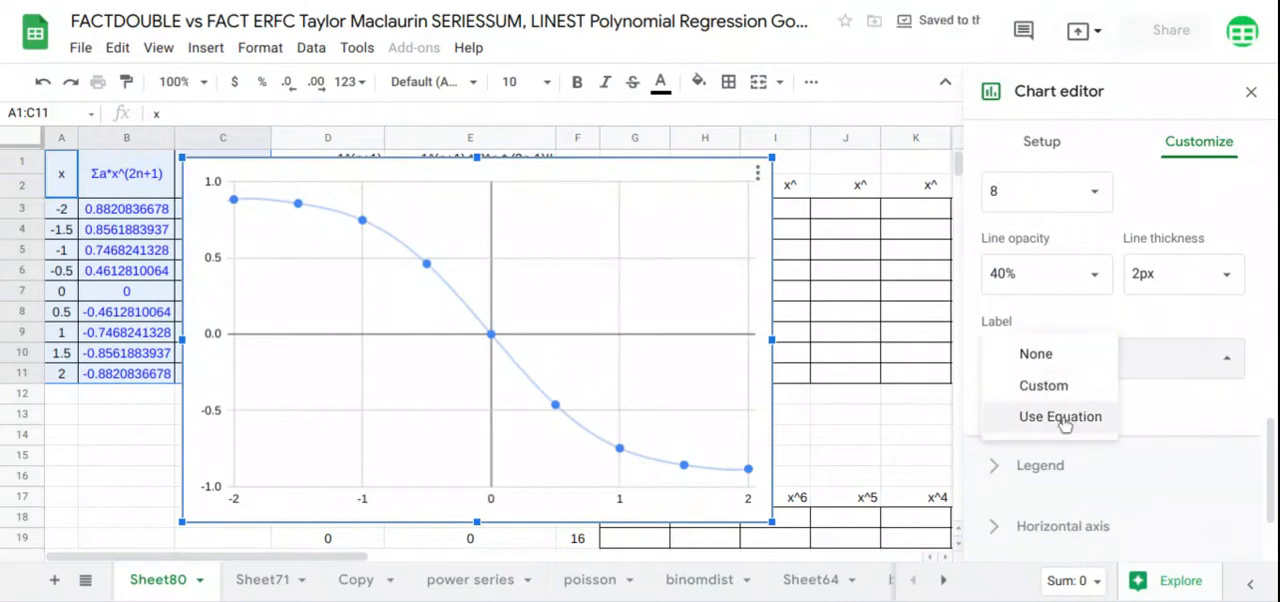
left_click(1066, 417)
Set the chart's legend position to Bottom and close the chart editor
scroll(1067, 415, "down", 1)
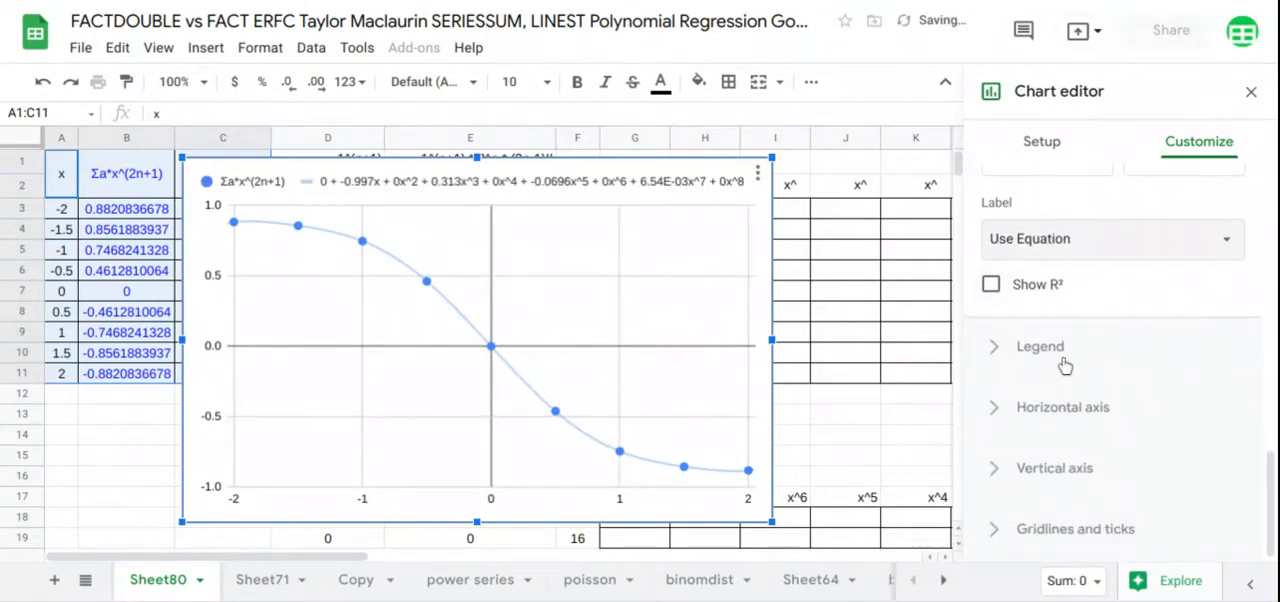
left_click(1064, 360)
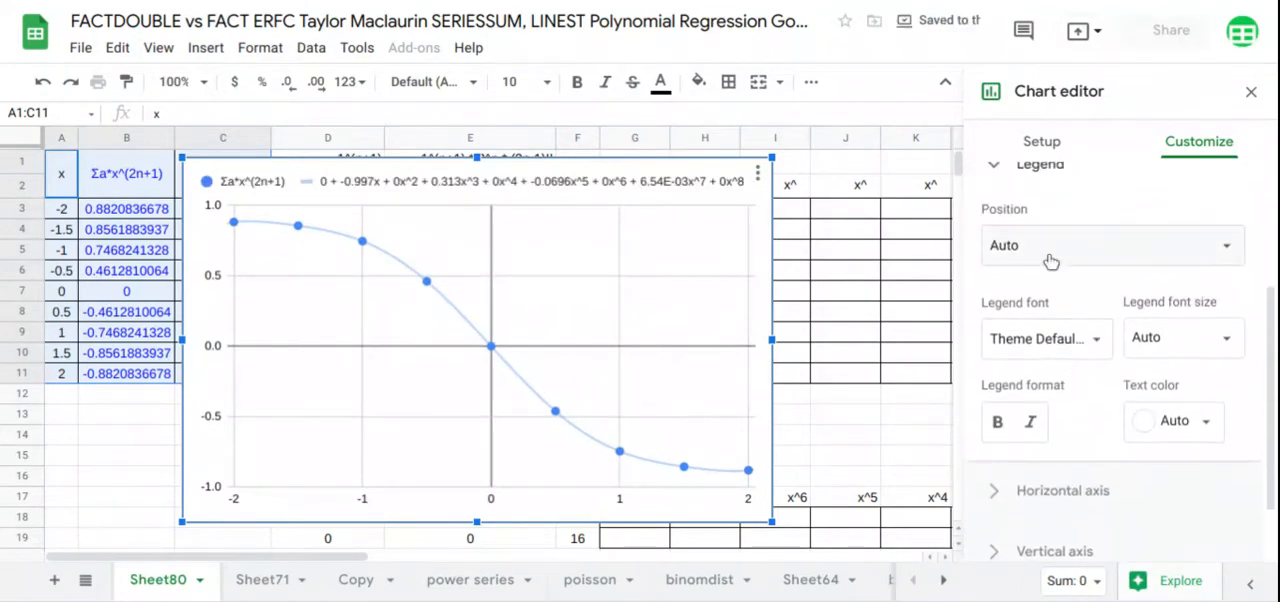
left_click(1049, 256)
left_click(1054, 90)
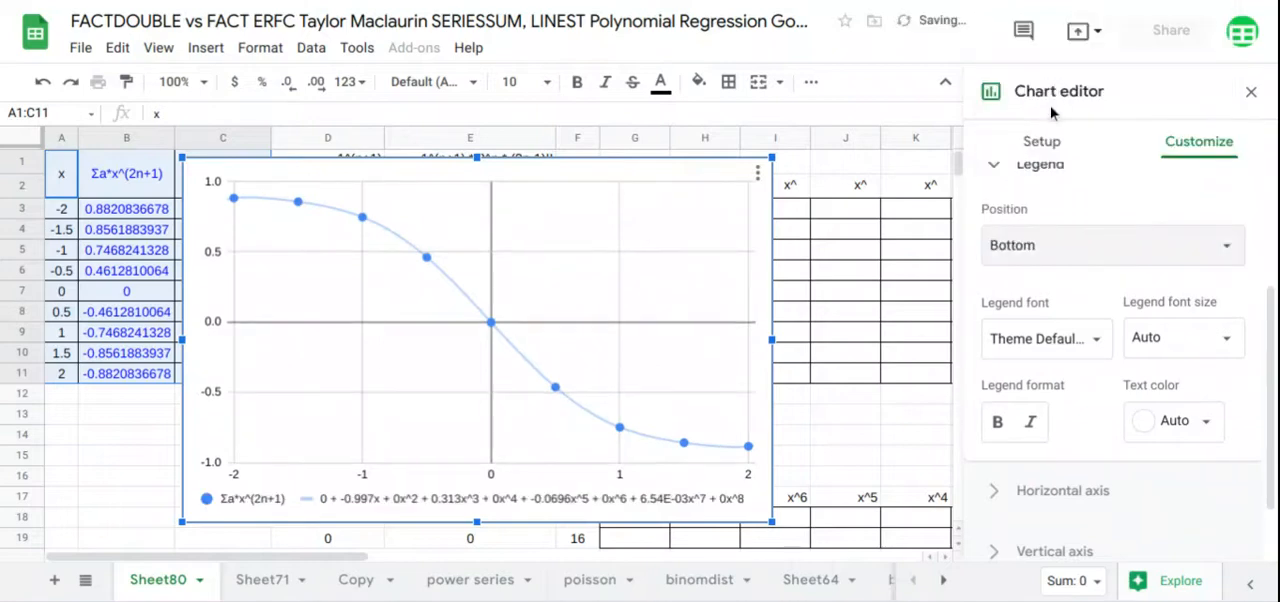
left_click(1251, 91)
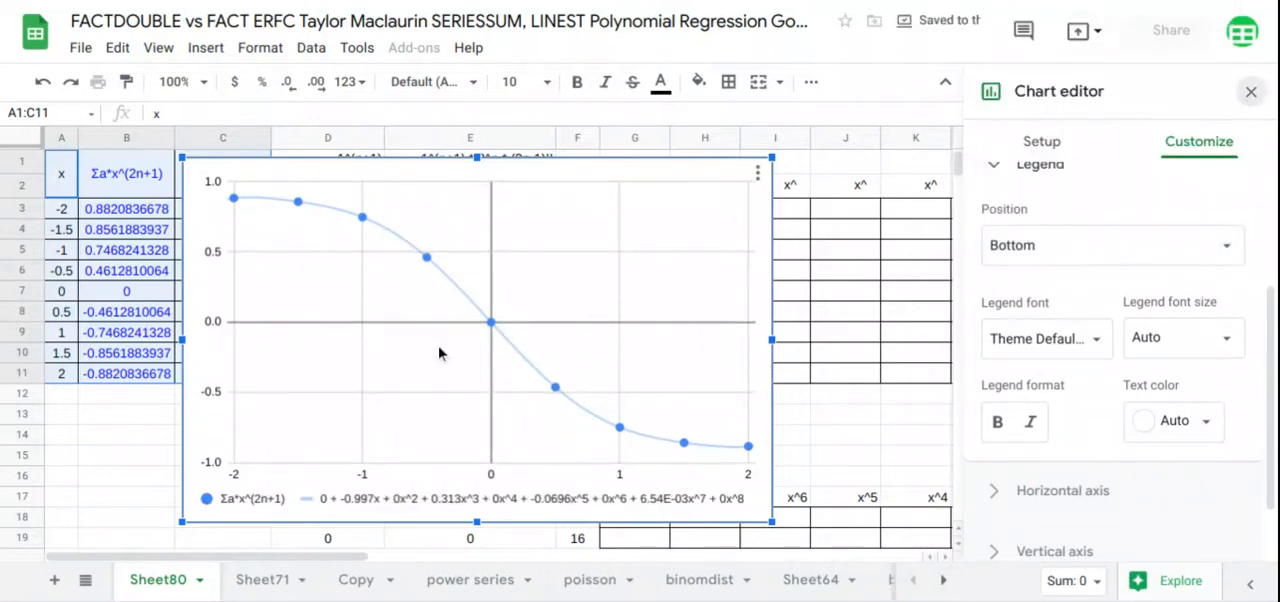
Move the chart over columns G to O and shorten it to end above row 17
left_click_drag(434, 330, 868, 307)
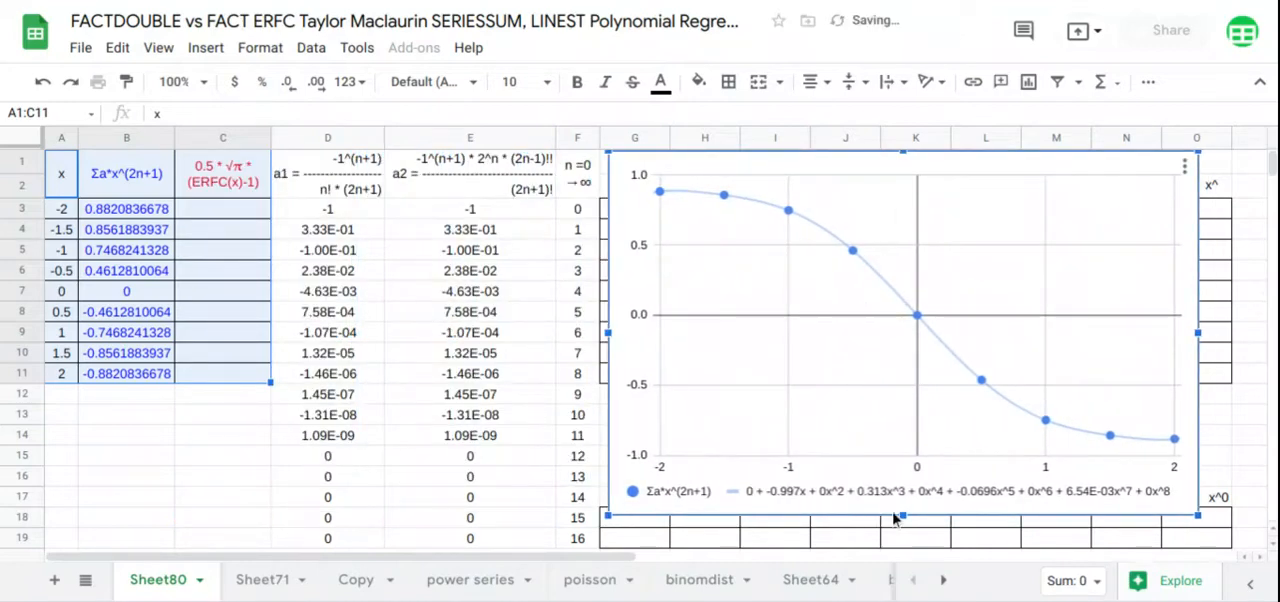
left_click_drag(902, 512, 899, 481)
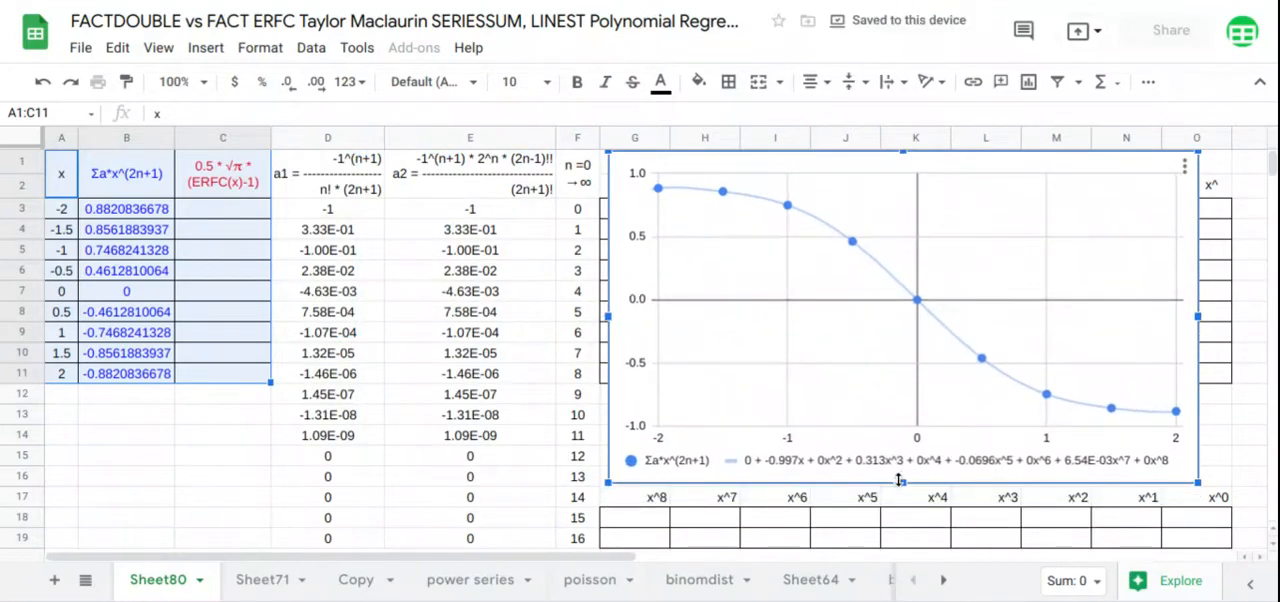
Enter =ARRAYFORMULA(ERFC(A3:A11)) in C3 to fill the ERFC column for all x values
left_click(230, 213)
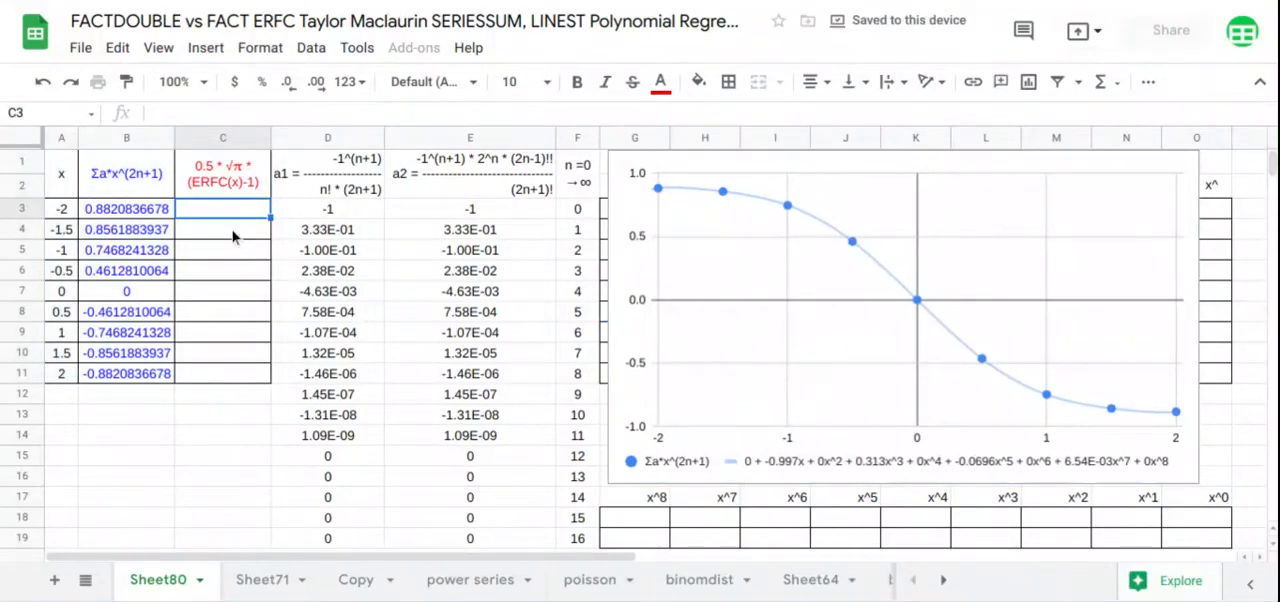
type("=")
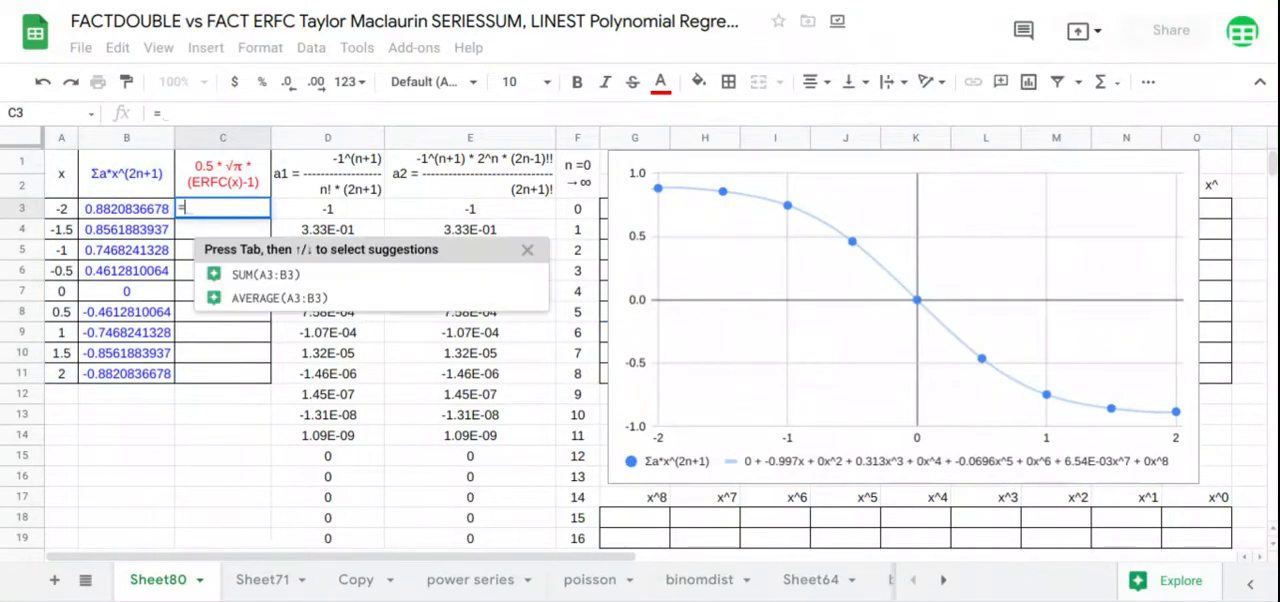
type("ARRAYFORMULA(erf")
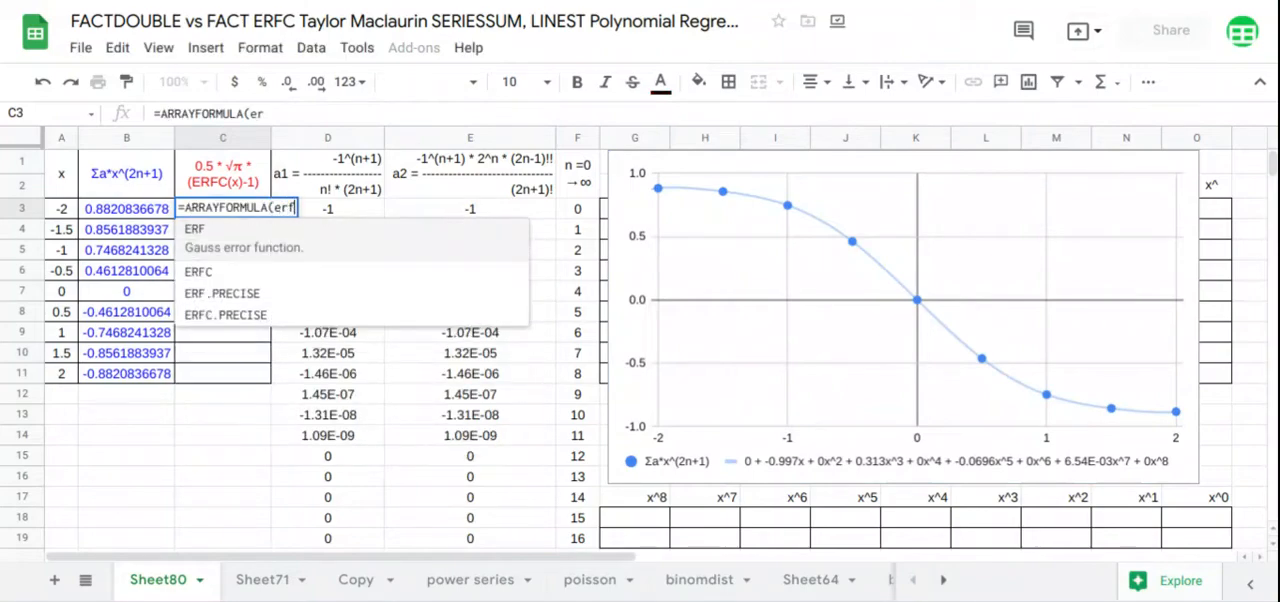
type("c")
key("Tab")
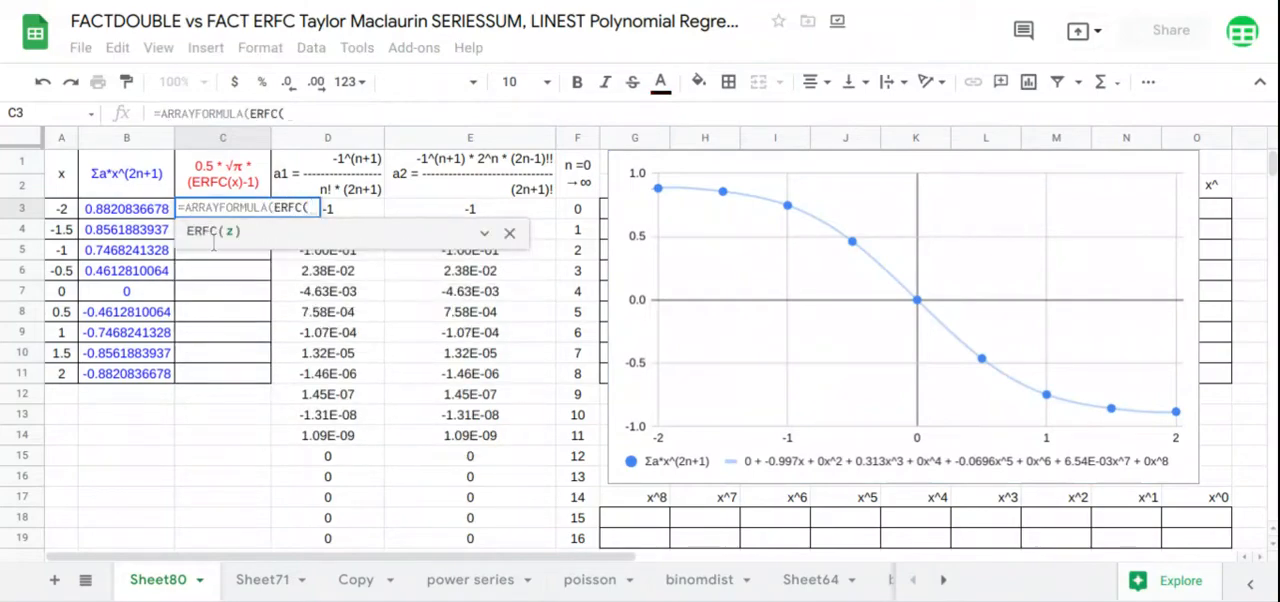
left_click_drag(62, 210, 68, 373)
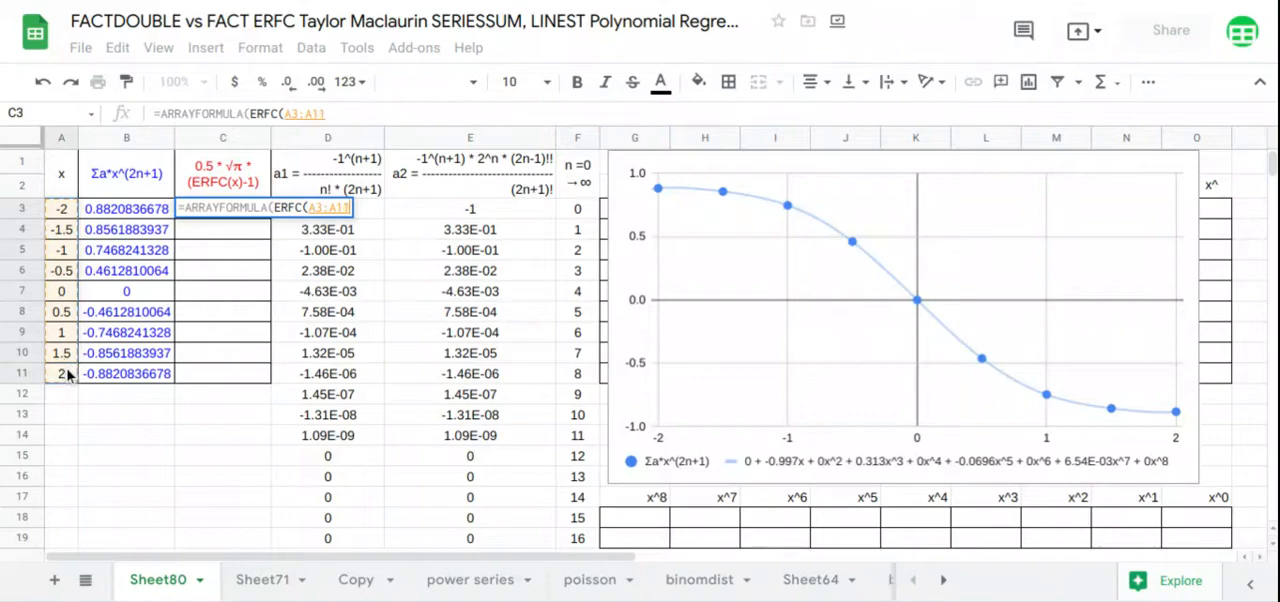
key("Return")
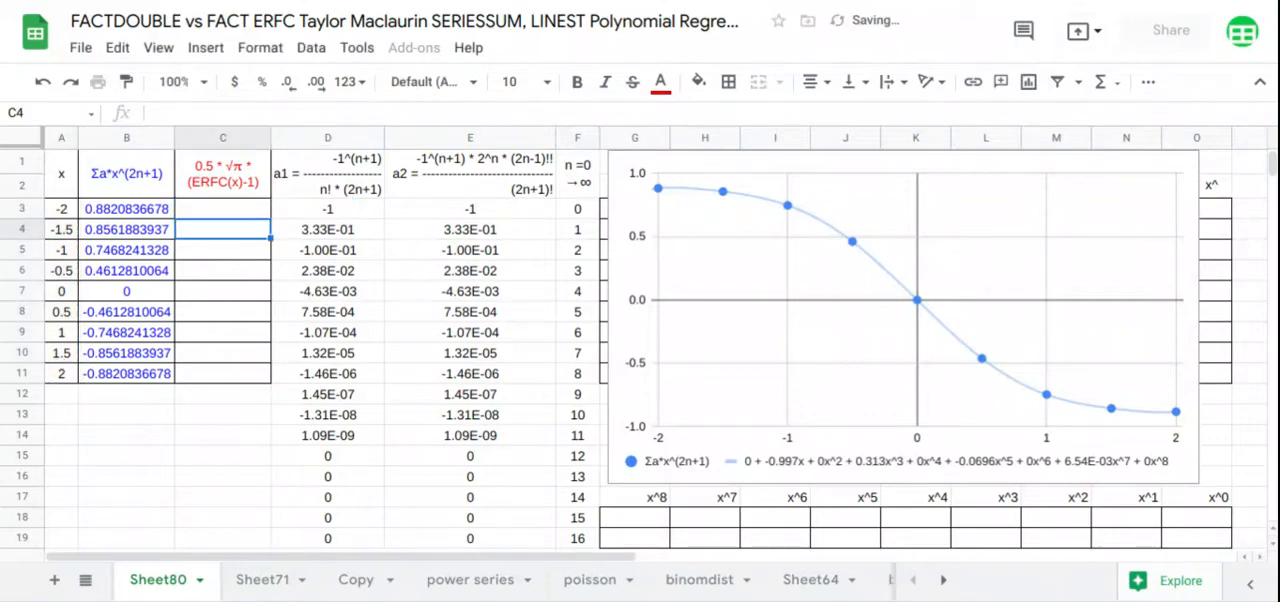
Add a polynomial trendline to all series of the chart
left_click(1102, 220)
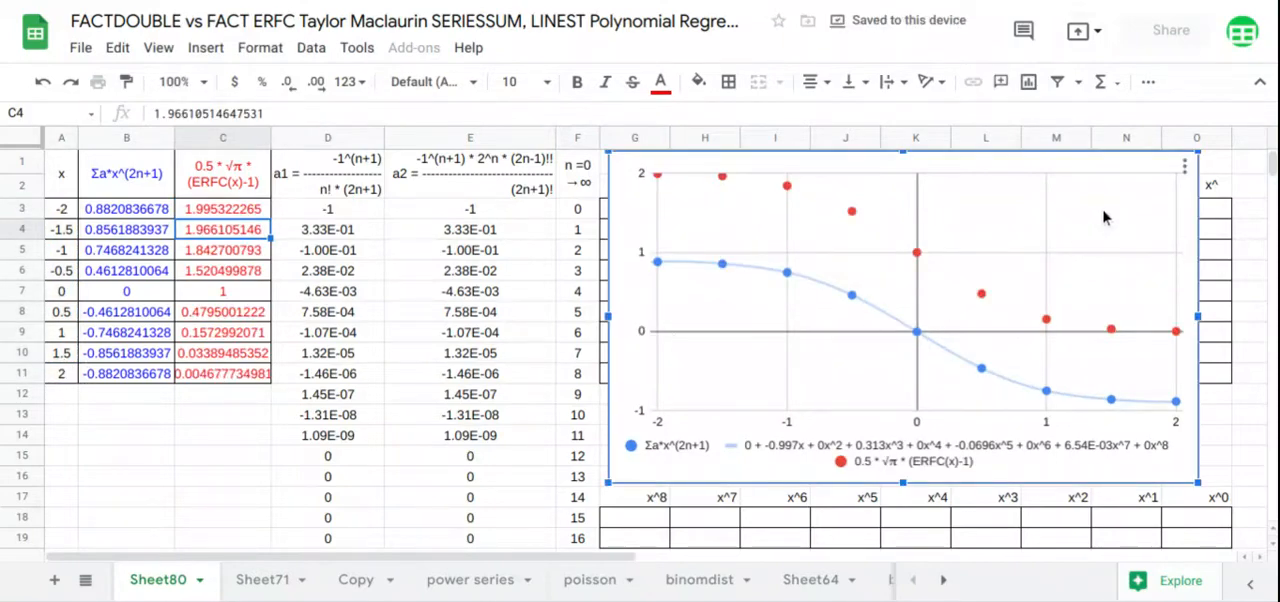
left_click(1183, 167)
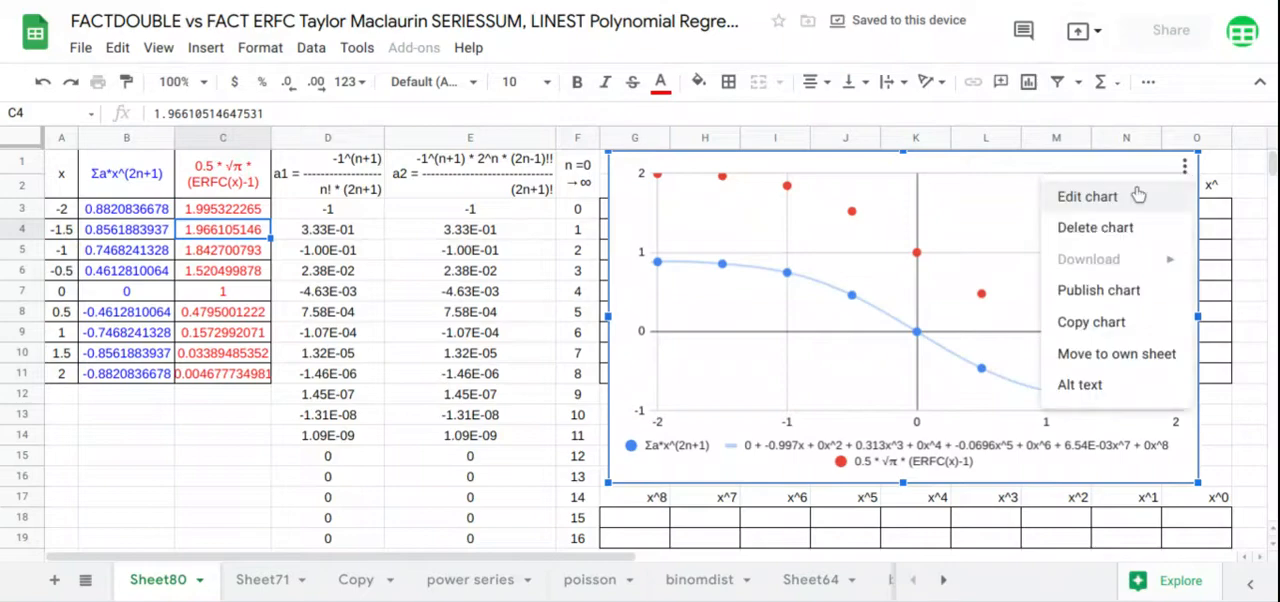
left_click(1137, 194)
left_click(1180, 146)
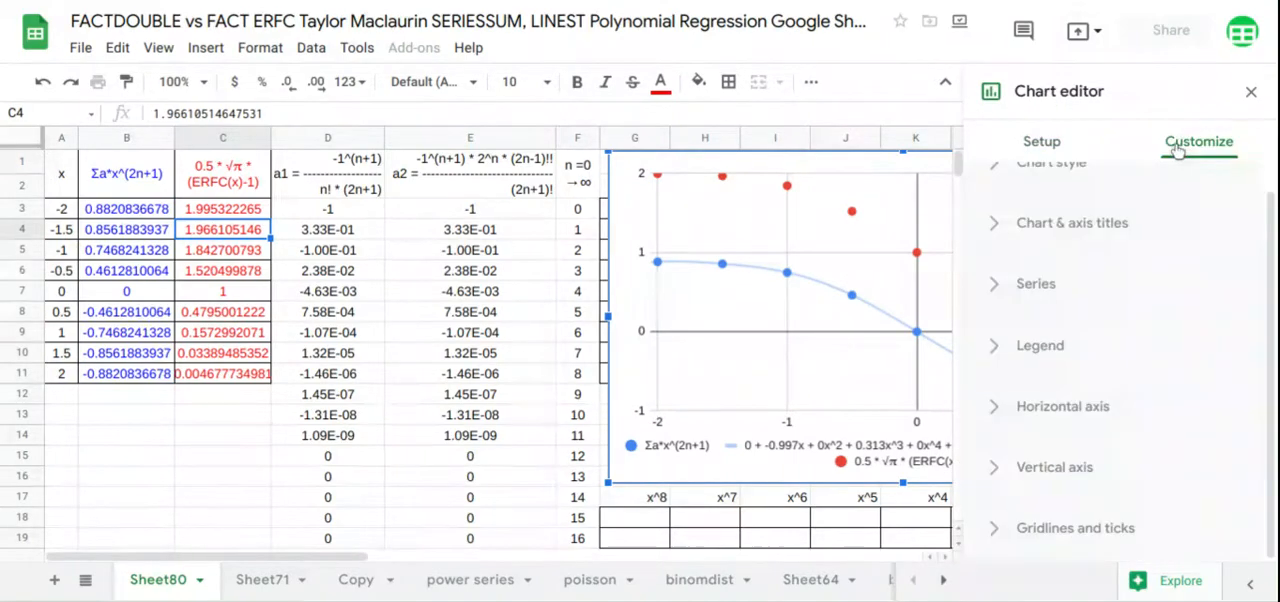
left_click(1037, 295)
scroll(1074, 297, "down", 5)
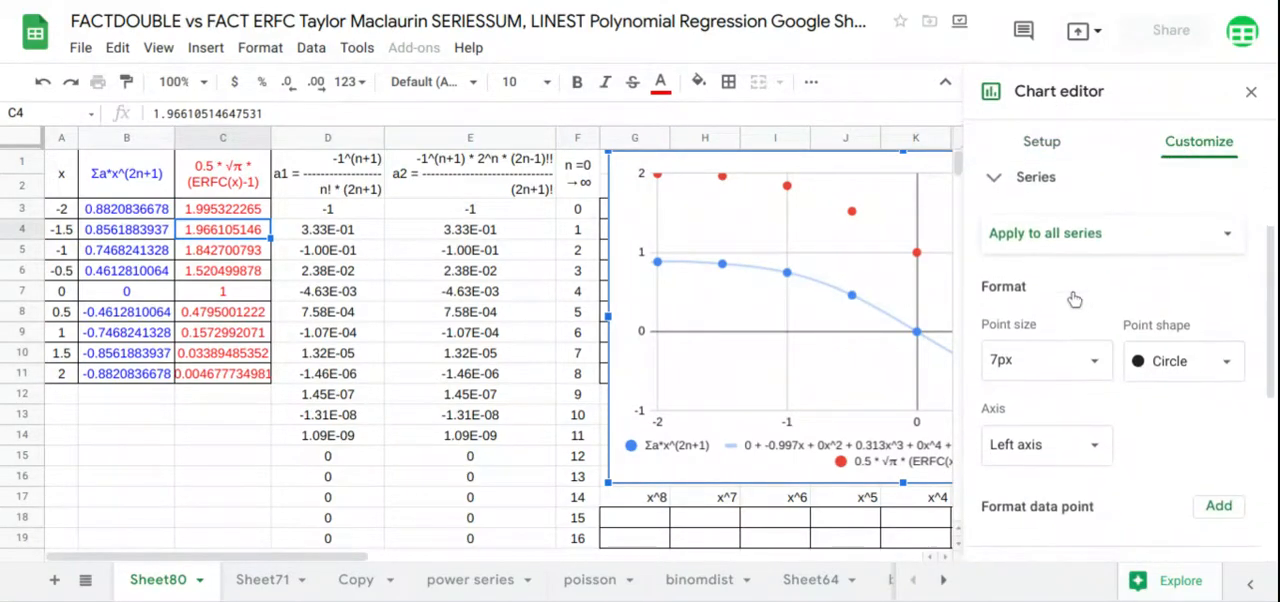
left_click(1058, 472)
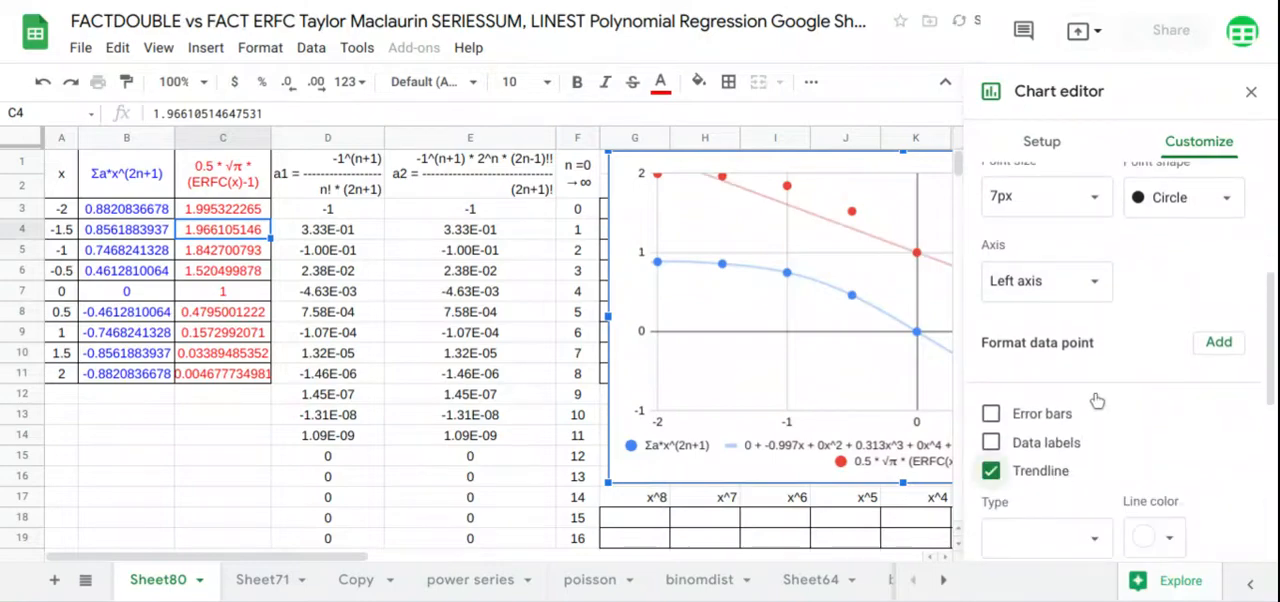
scroll(1095, 398, "down", 3)
left_click(1088, 305)
left_click(1058, 363)
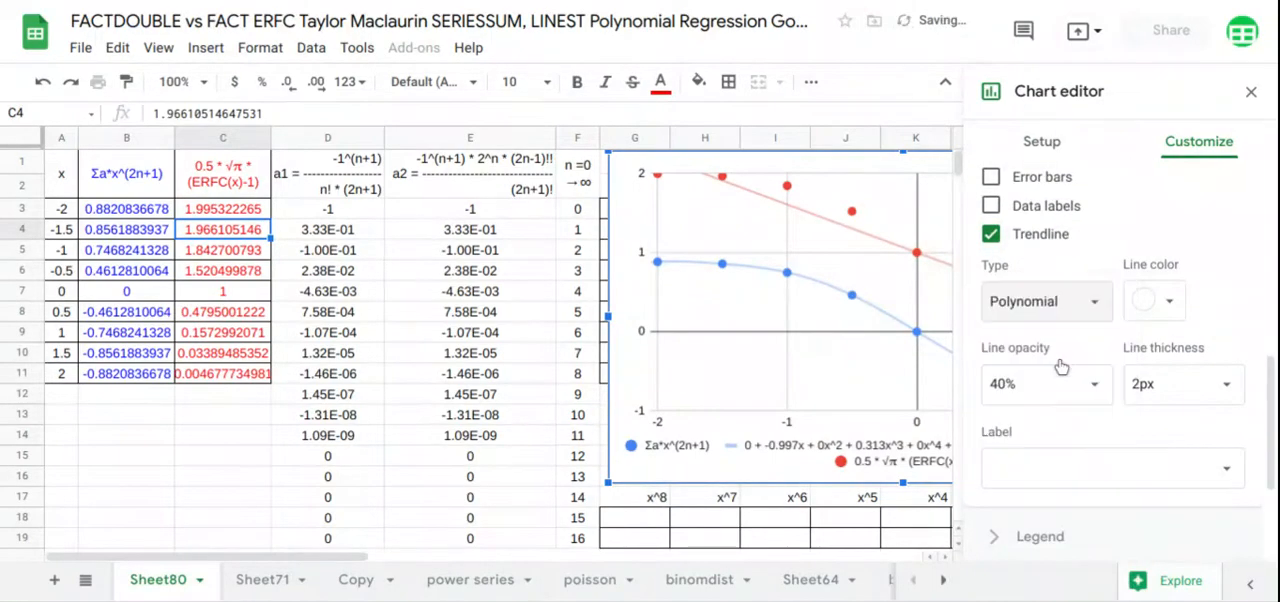
Set the trendlines' polynomial degree to 8 and their label to Use Equation, and close the chart editor
scroll(1080, 345, "down", 1)
left_click(1090, 308)
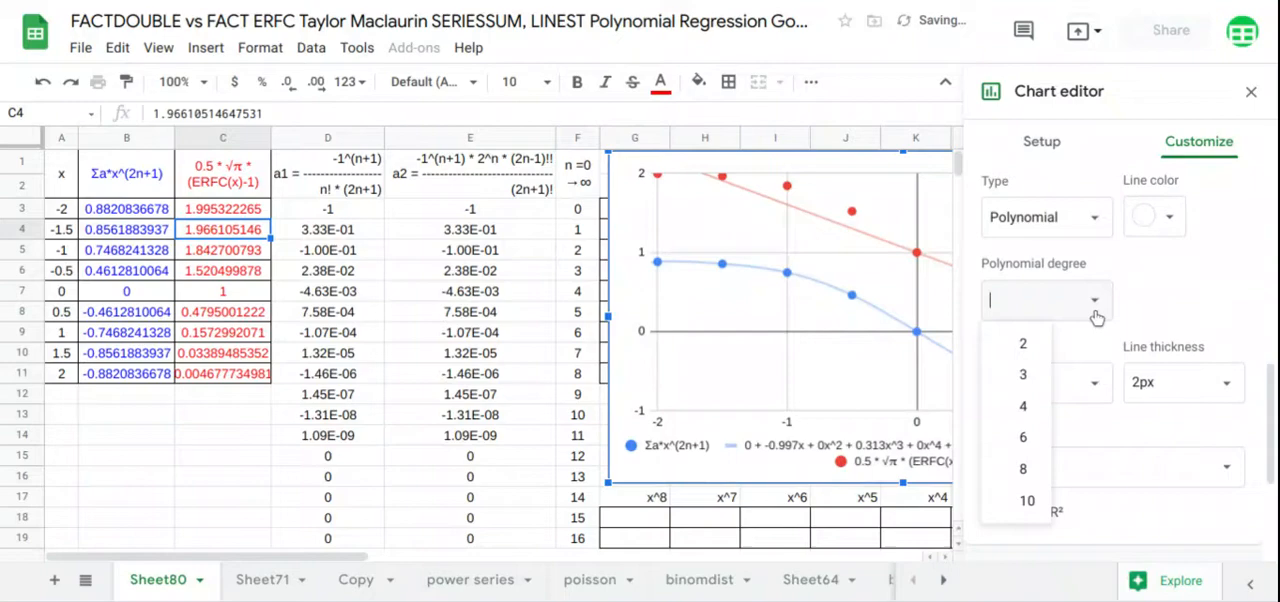
left_click(1037, 470)
scroll(1054, 462, "down", 1)
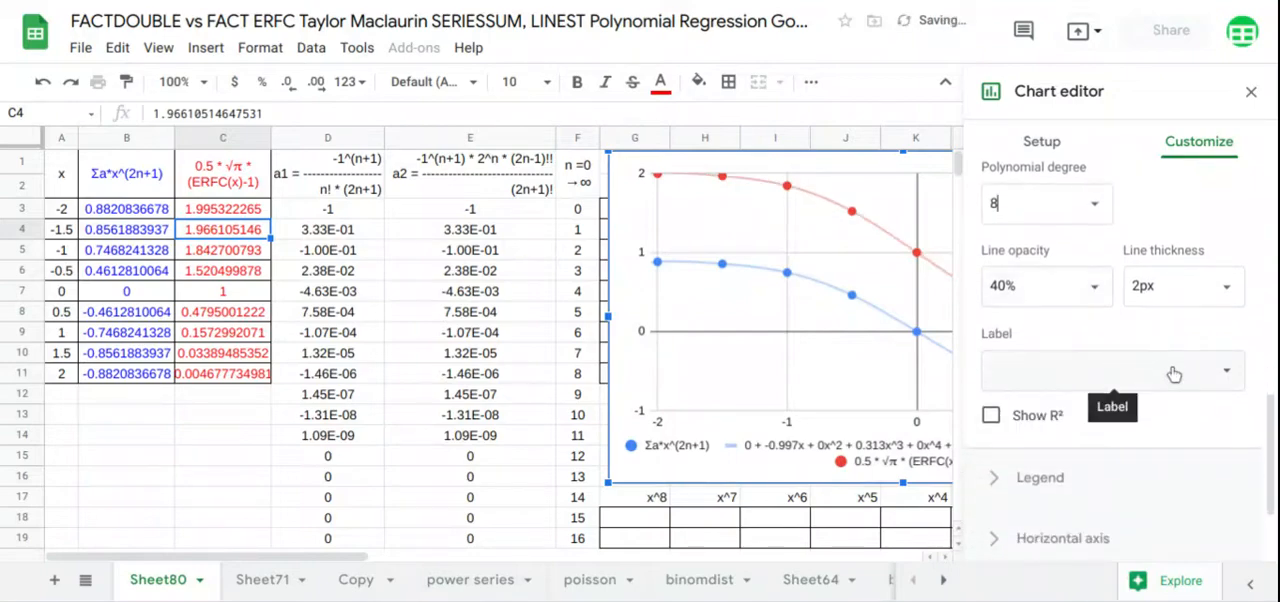
left_click(1094, 369)
left_click(1092, 437)
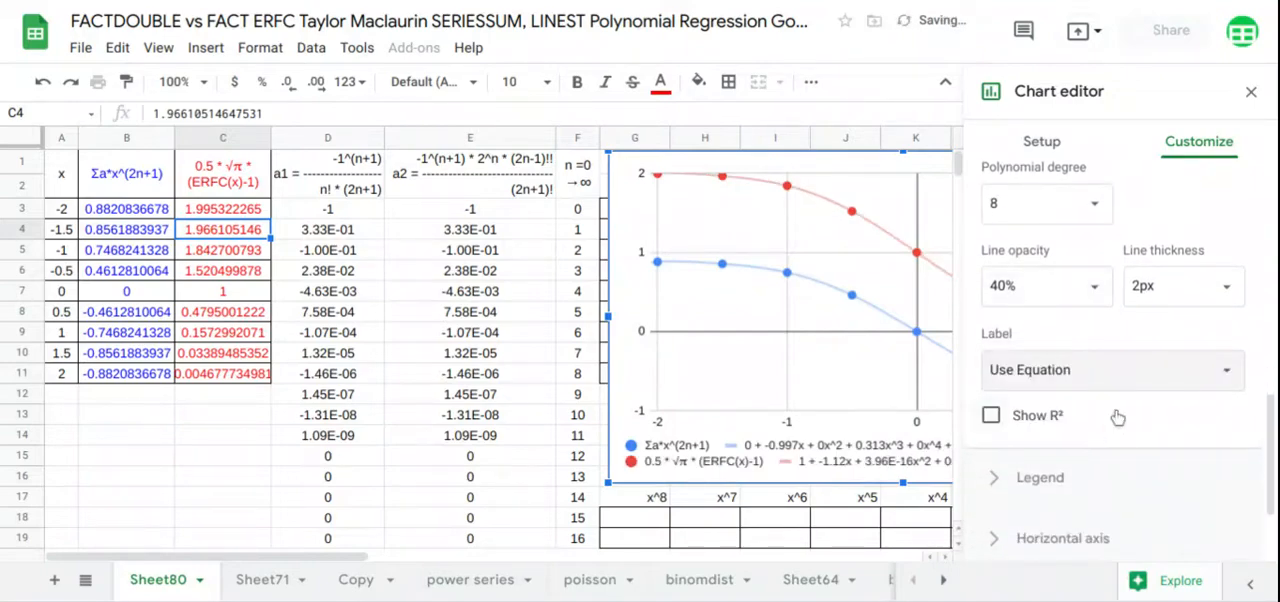
left_click(1251, 92)
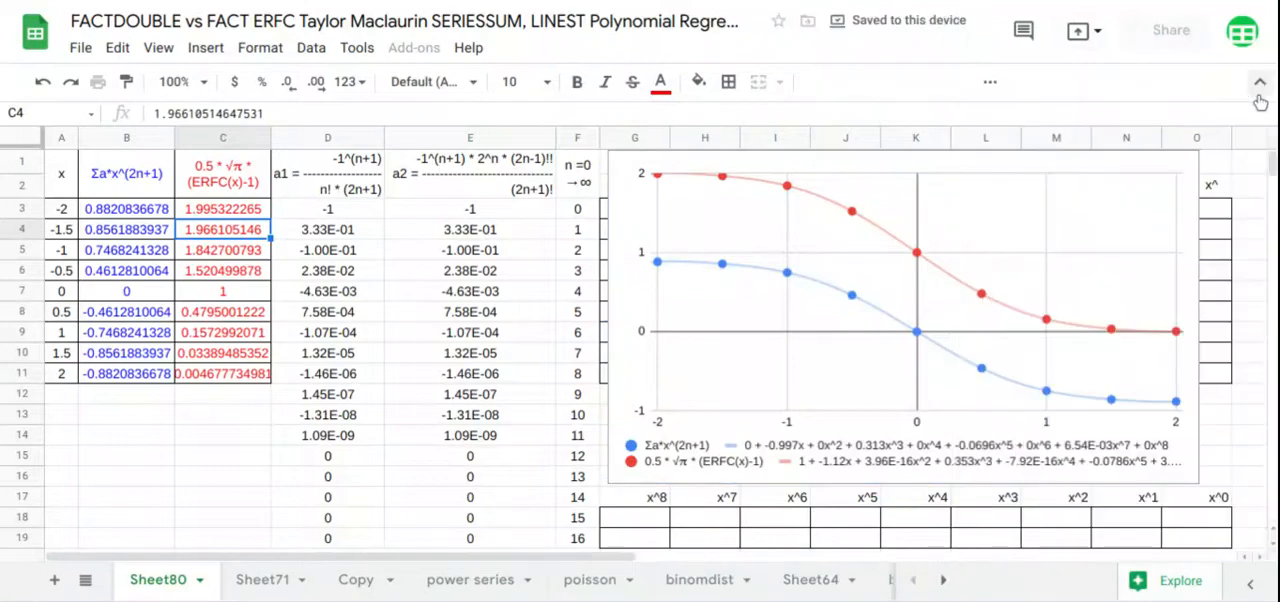
Widen the chart and place it from column E across to column O, giving the legend equations more room
left_click_drag(1040, 242, 857, 242)
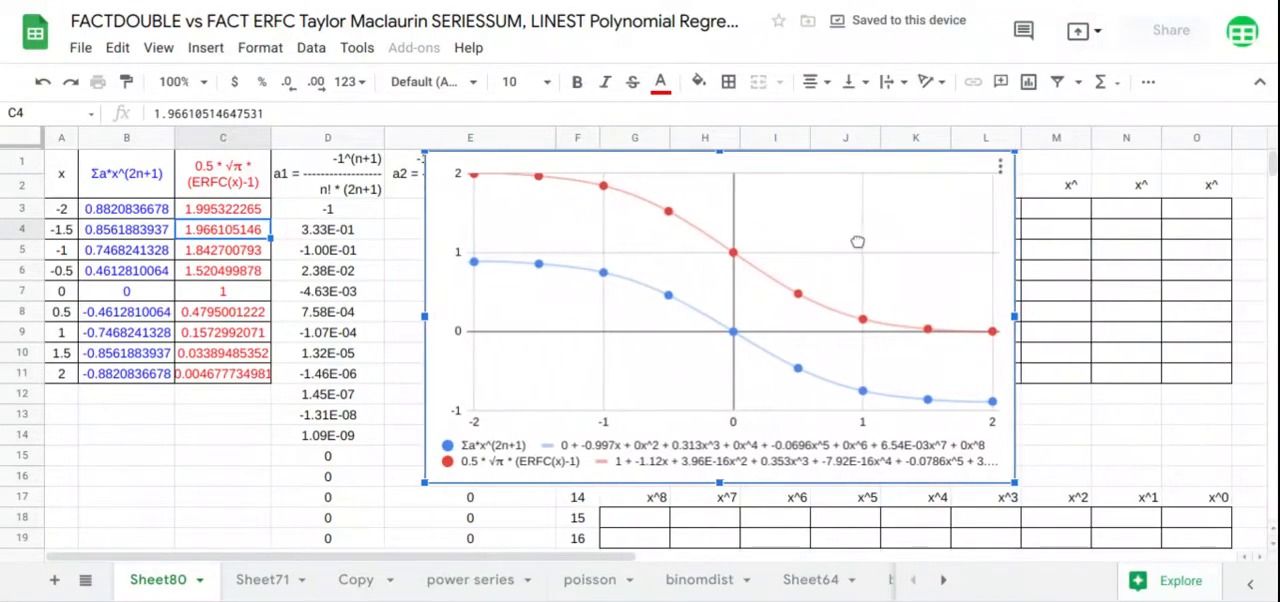
left_click_drag(1016, 316, 1224, 317)
left_click_drag(791, 291, 871, 297)
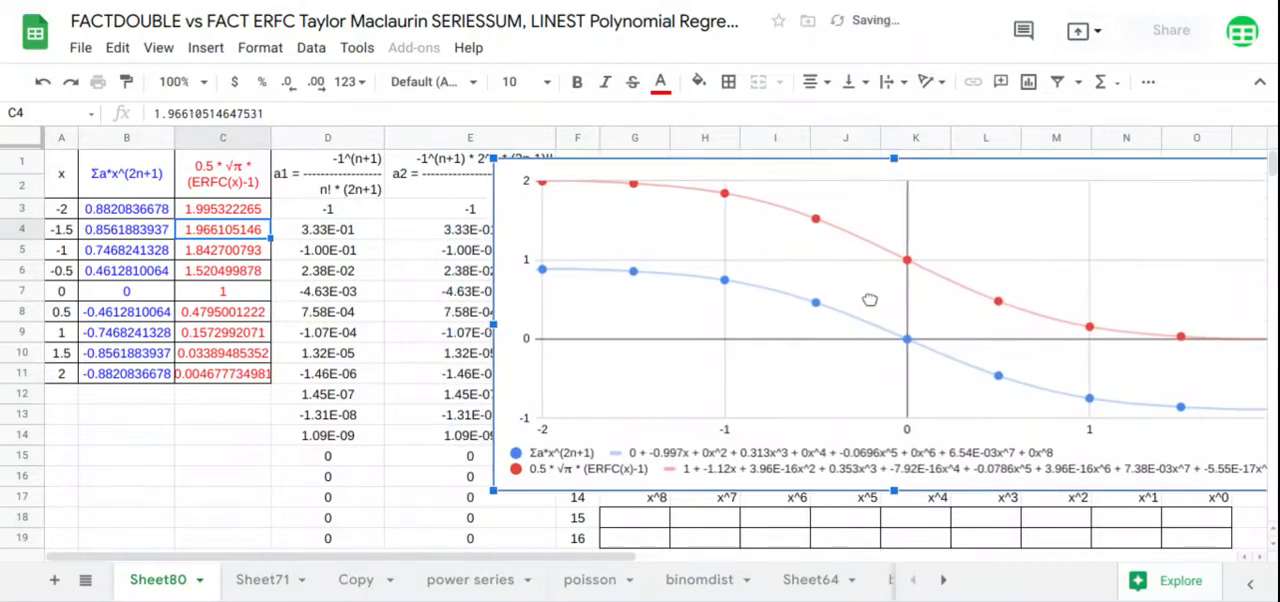
Subtract 1 from the ERFC result in C3's array formula, making it =ARRAYFORMULA(ERFC(A3:A11)-1)
left_click(233, 216)
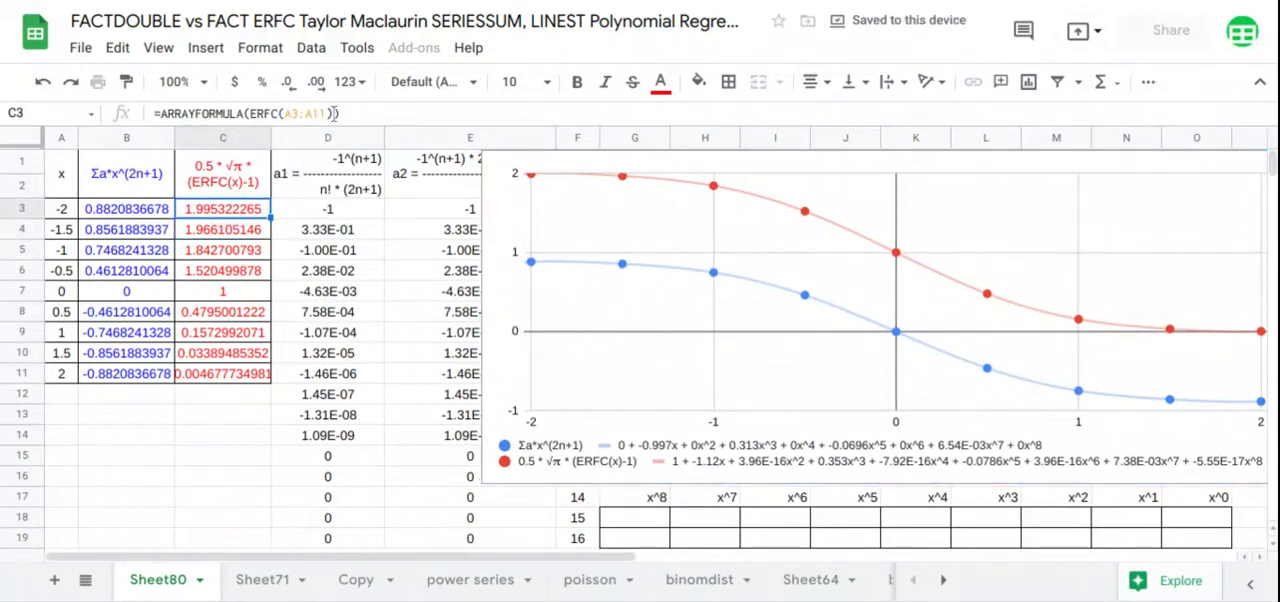
type("-1")
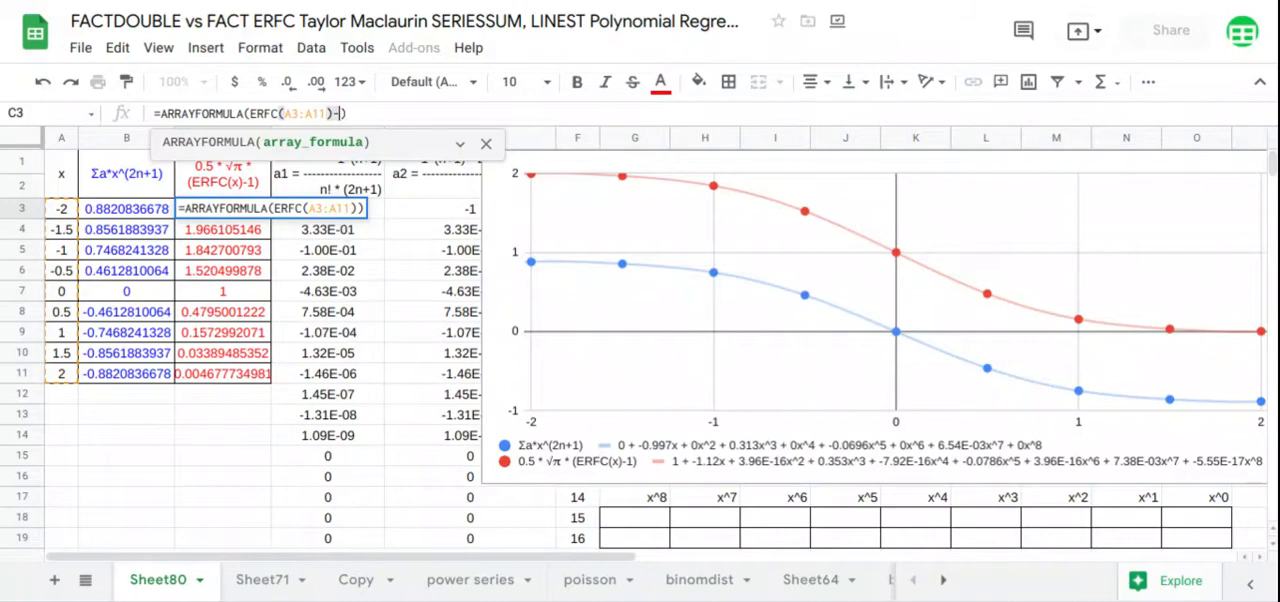
key("Return")
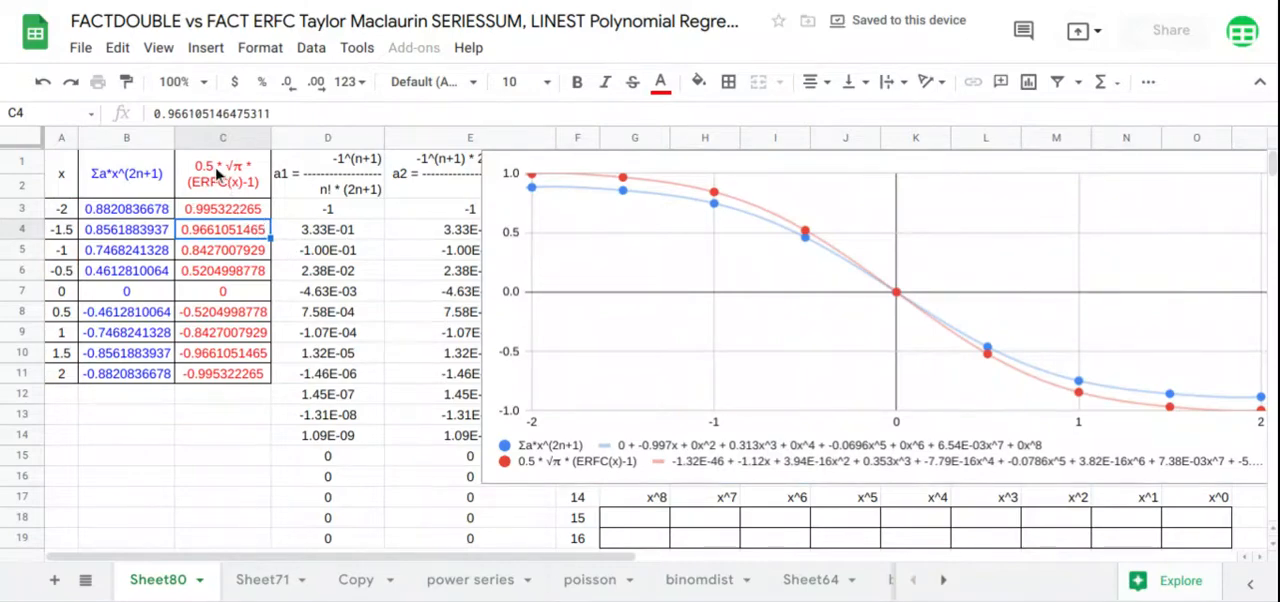
Multiply the bracketed ERFC term in C3 by the square root of pi, giving =ARRAYFORMULA(SQRTPI(1)*(ERFC(A3:A11)-1))
left_click(222, 212)
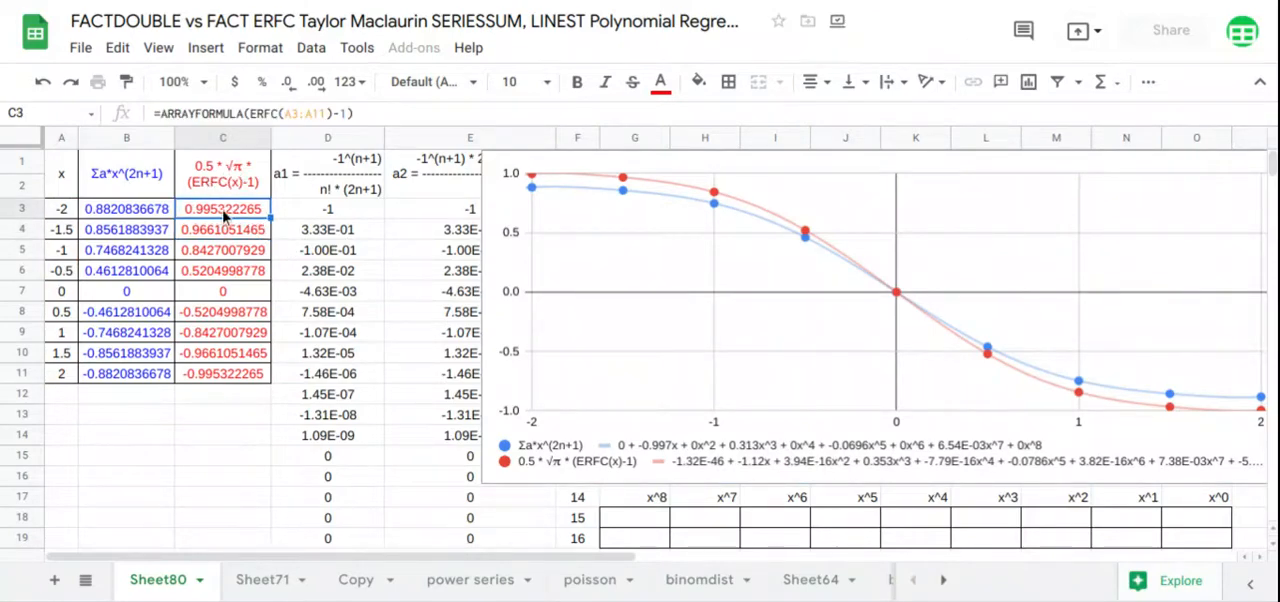
left_click(251, 113)
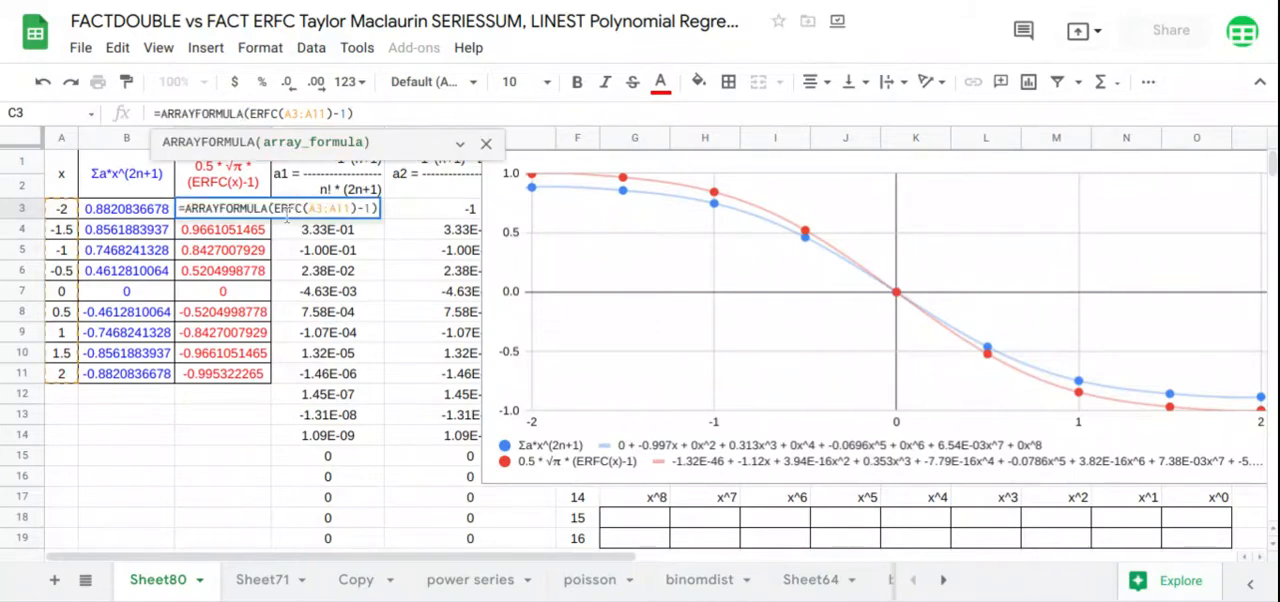
type("(")
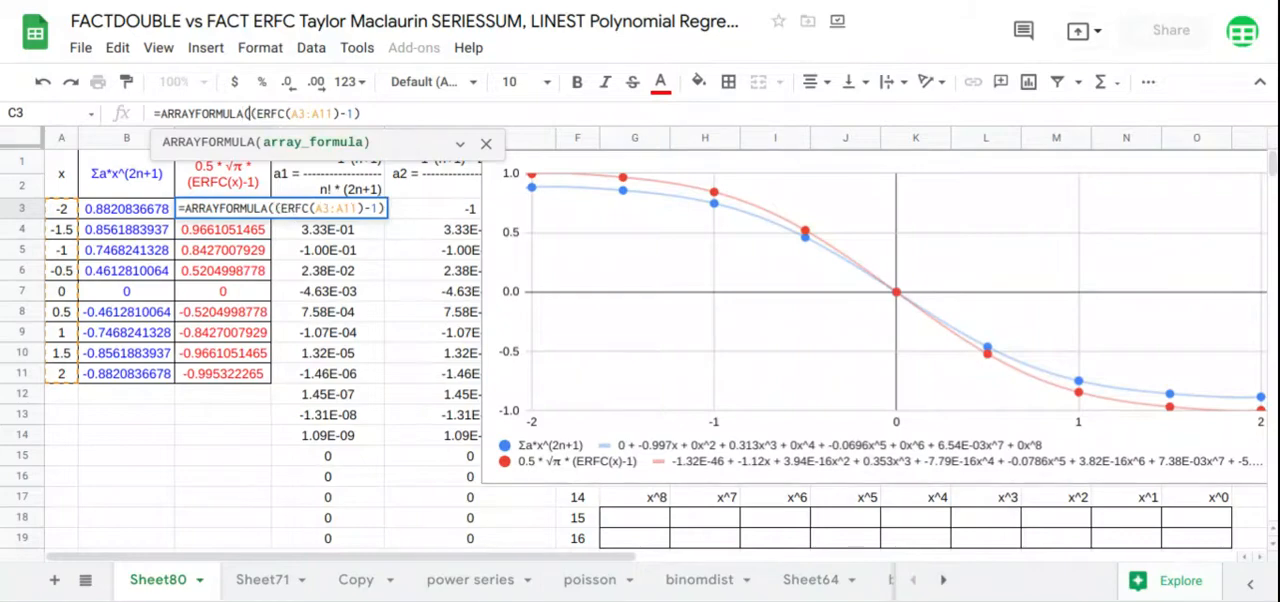
type("*")
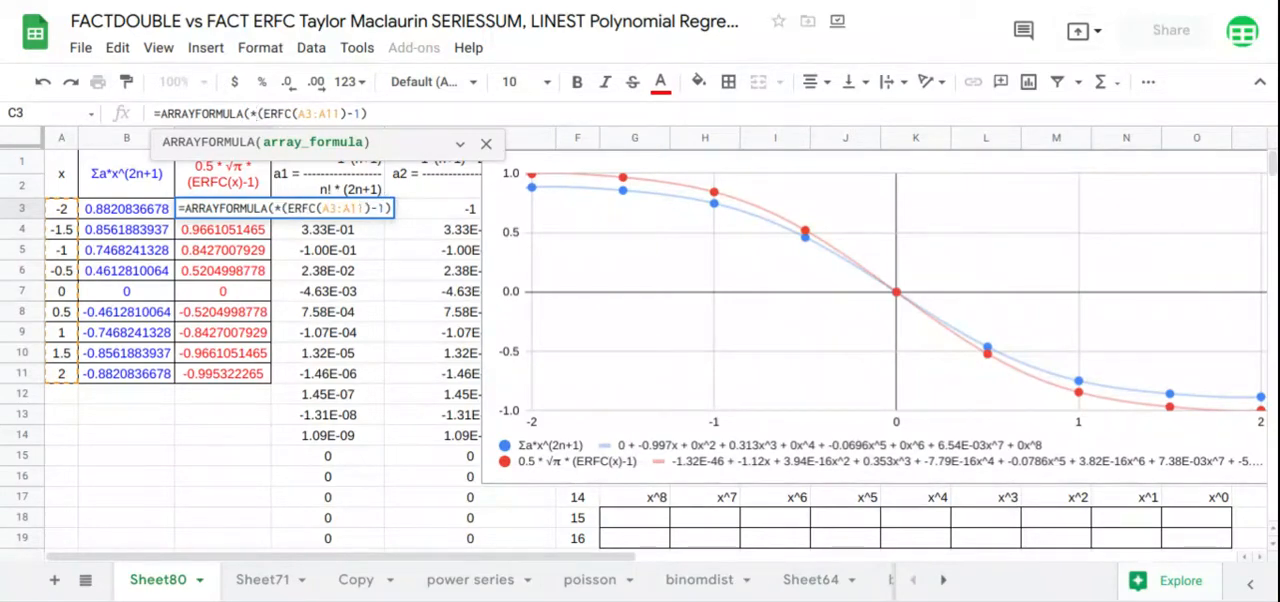
type("sqr")
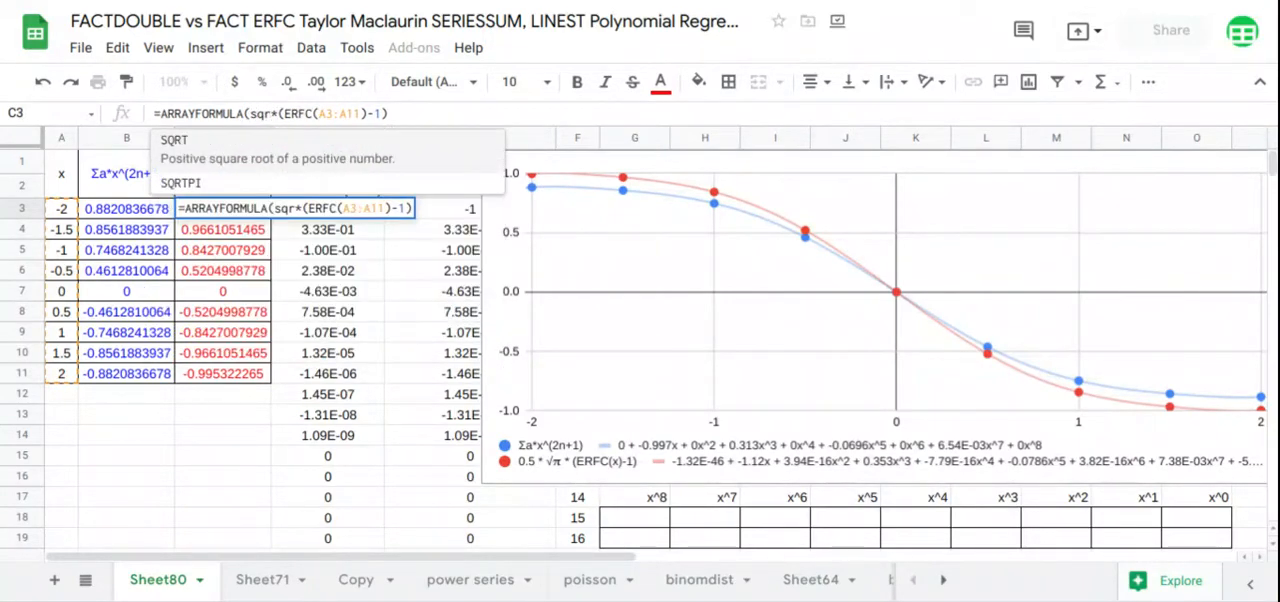
type("tpi")
key("Tab")
type("1")
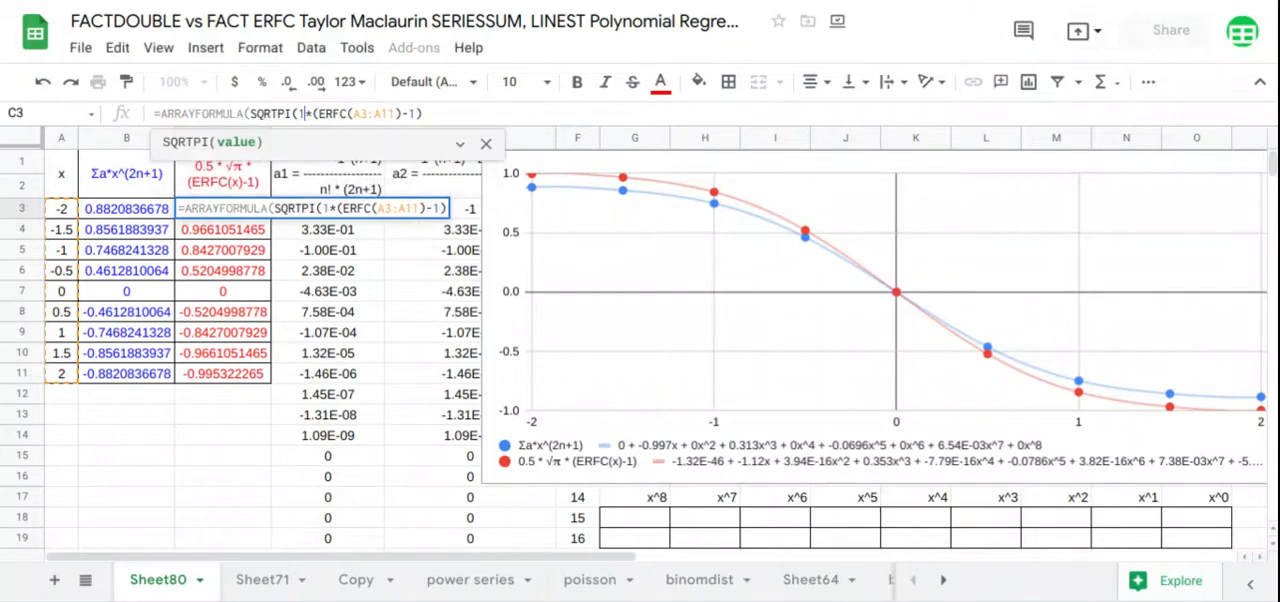
type(")")
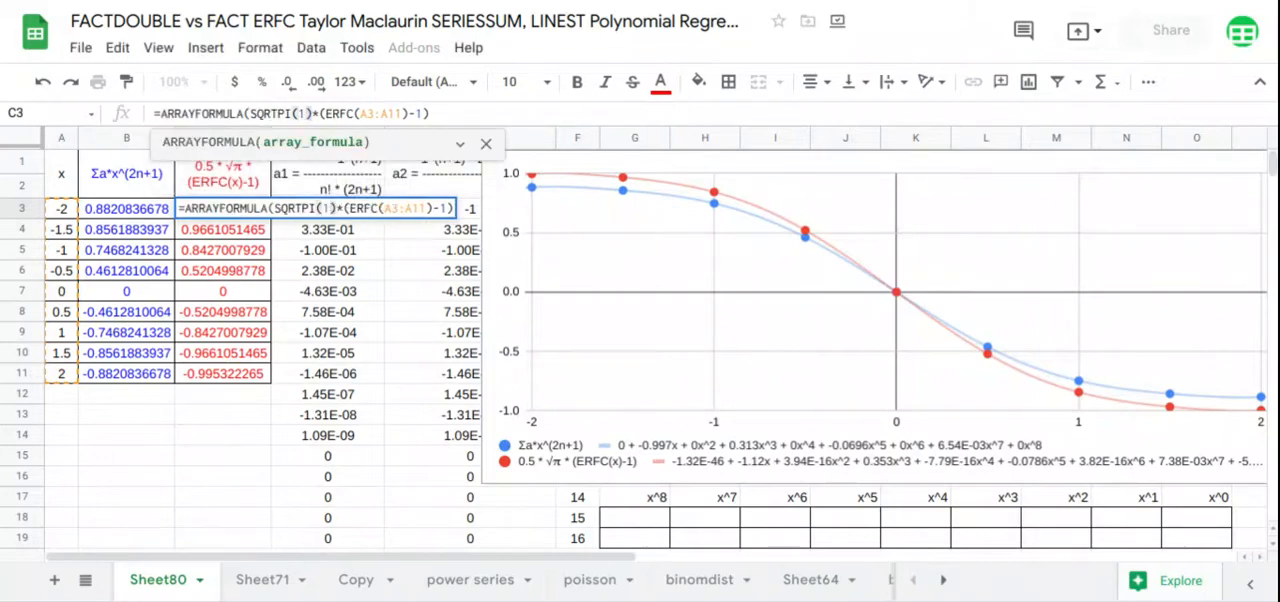
key("Return")
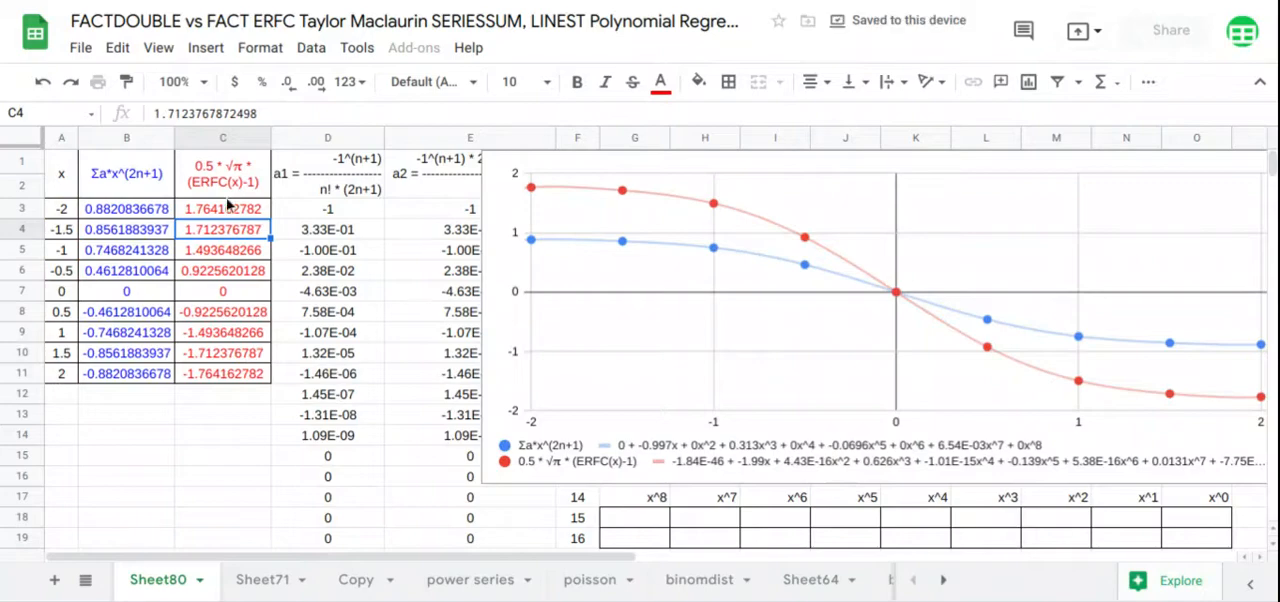
Add the factor .5 to C3's formula, making it =ARRAYFORMULA(.5*SQRTPI(1)*(ERFC(A3:A11)-1))
left_click(228, 211)
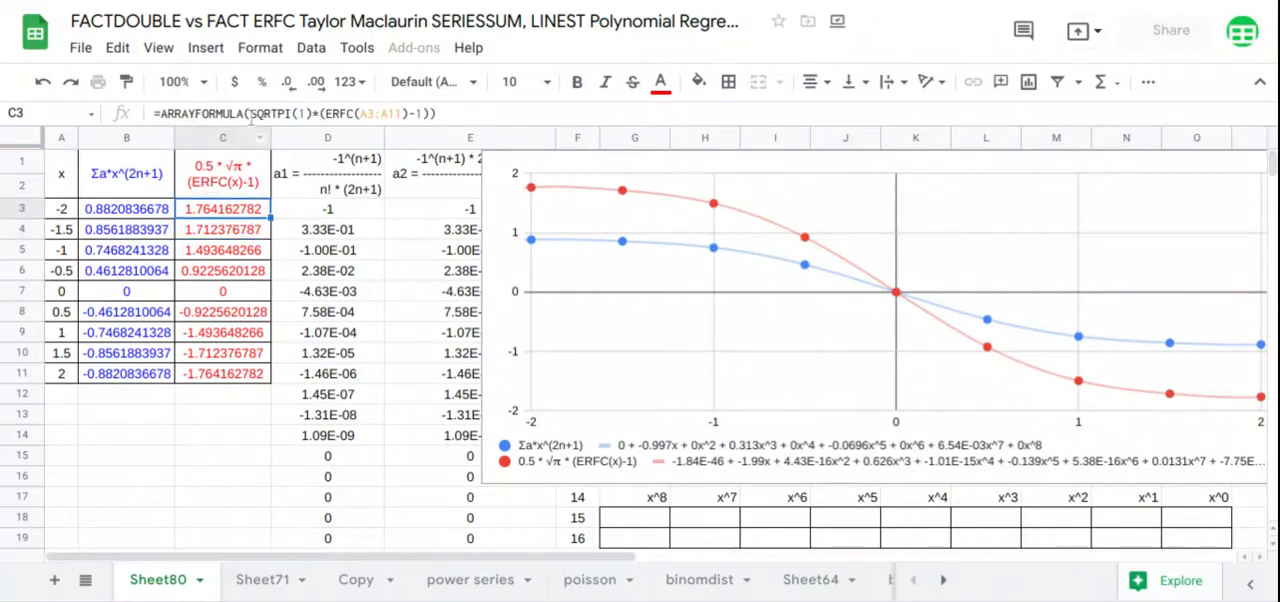
left_click(249, 113)
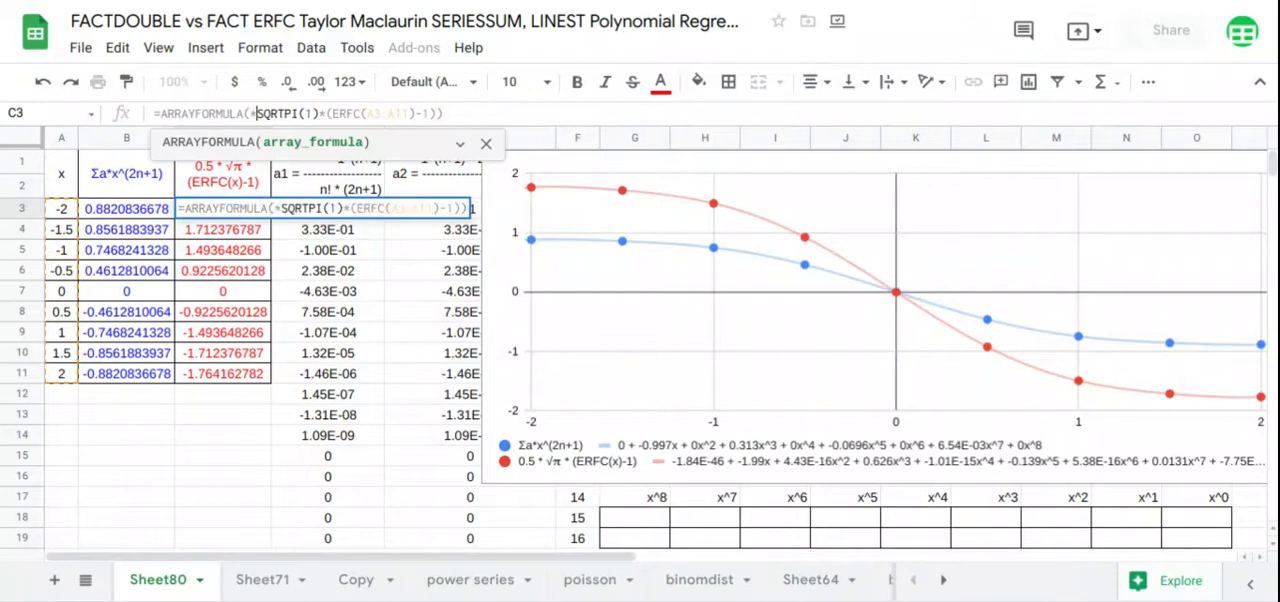
type("*")
type(".5")
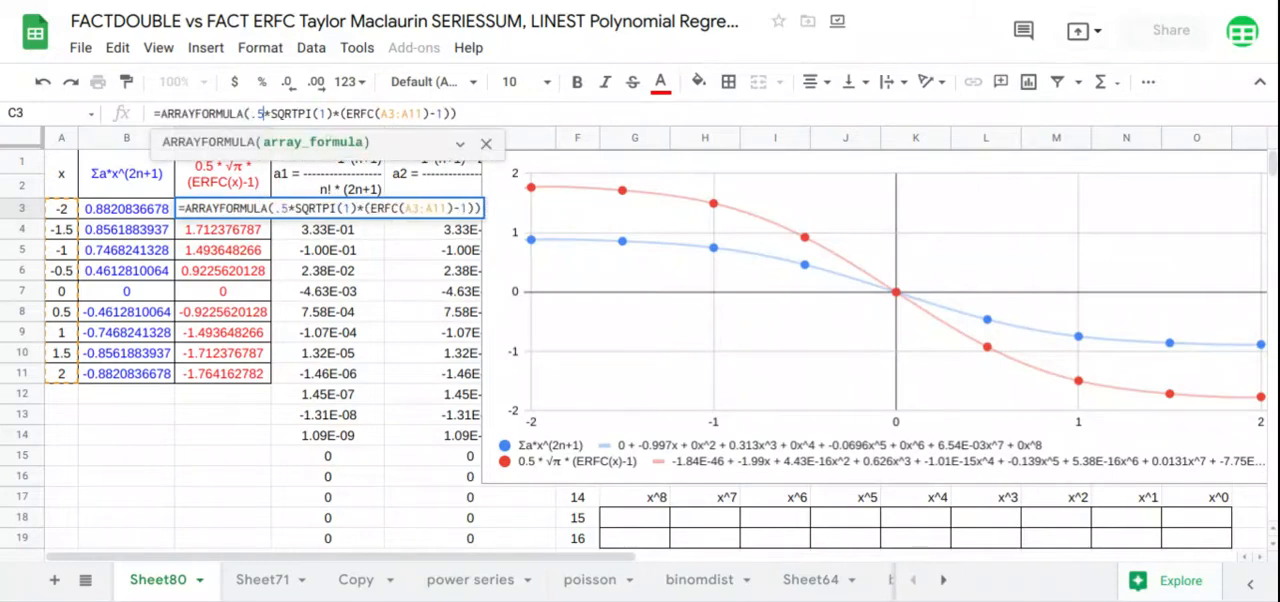
key("Return")
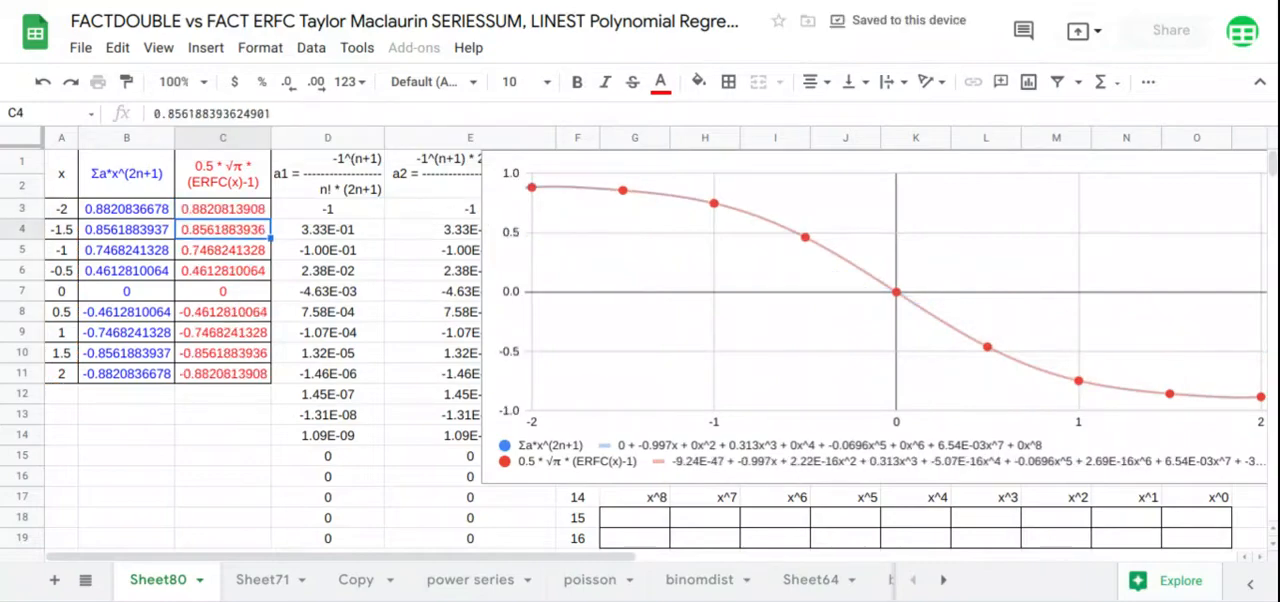
Widen the chart until the full ERFC trendline equation fits in its legend, and place it beyond column O, clear of the x^ grid
left_click(736, 302)
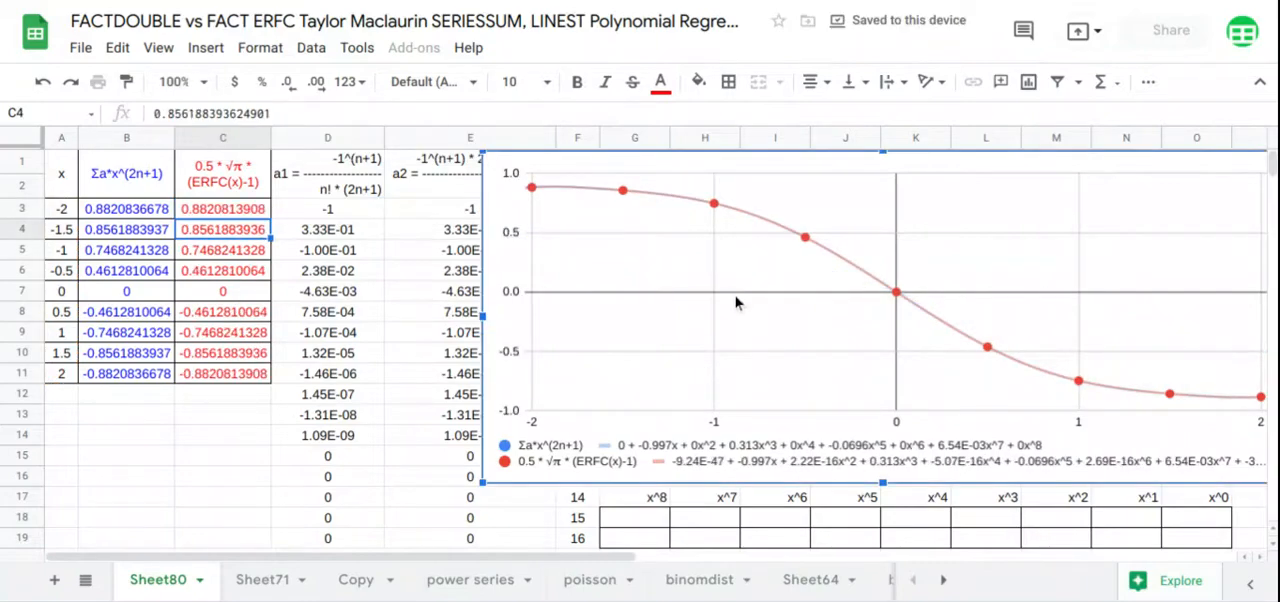
left_click_drag(736, 302, 617, 290)
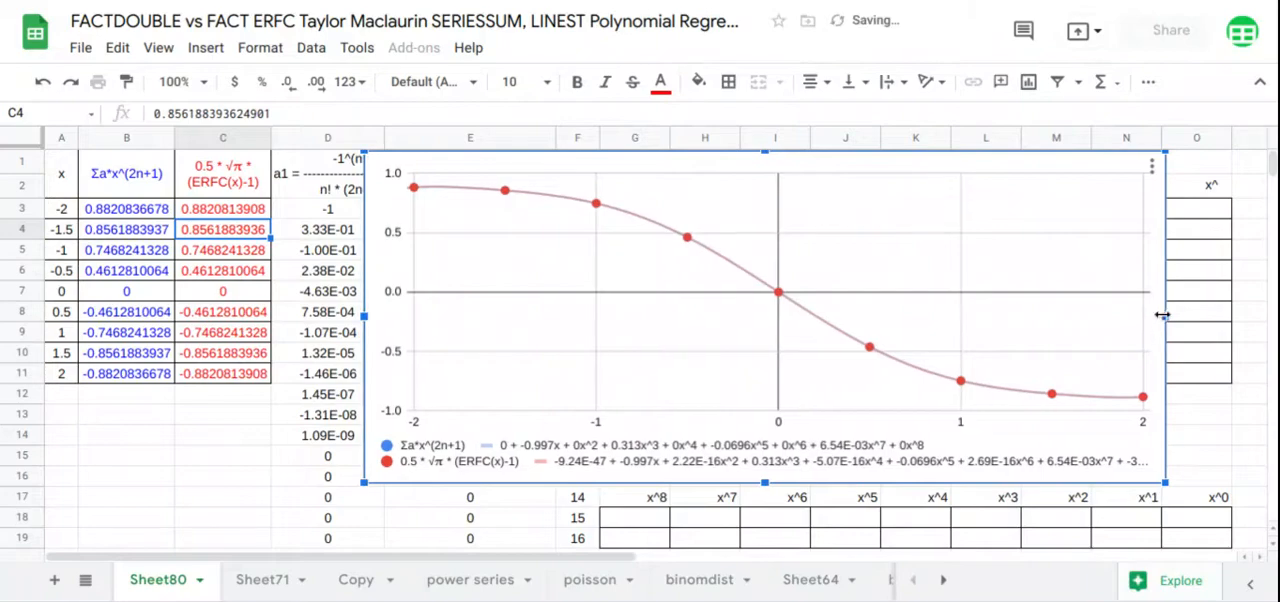
left_click_drag(1162, 315, 1231, 317)
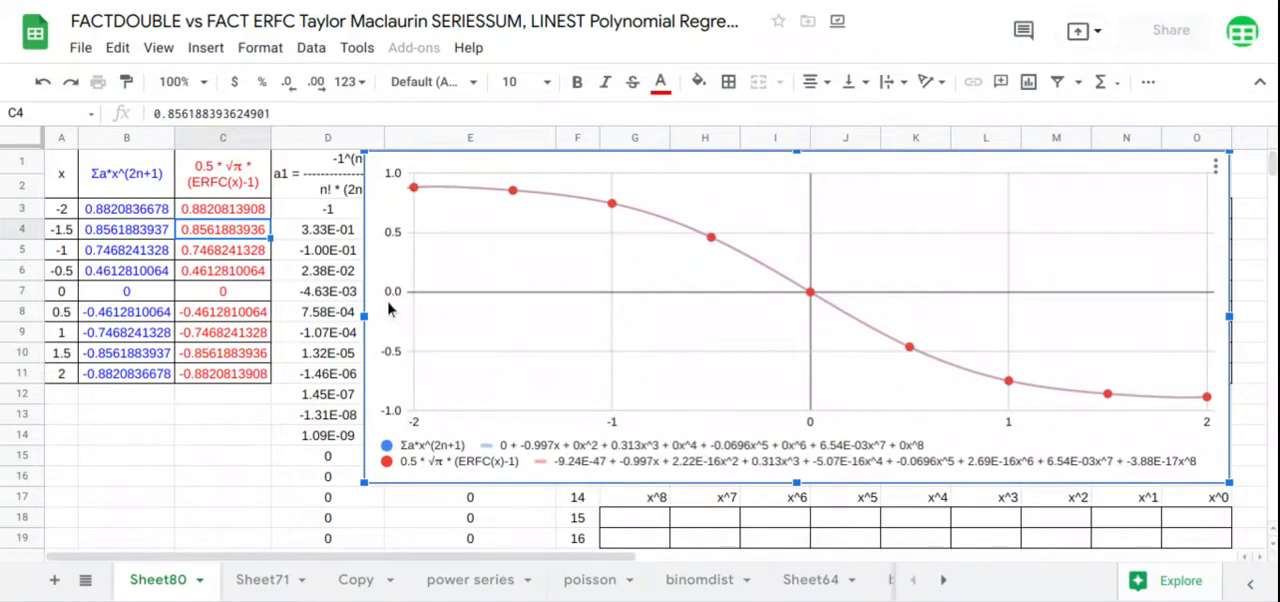
left_click_drag(389, 309, 1273, 335)
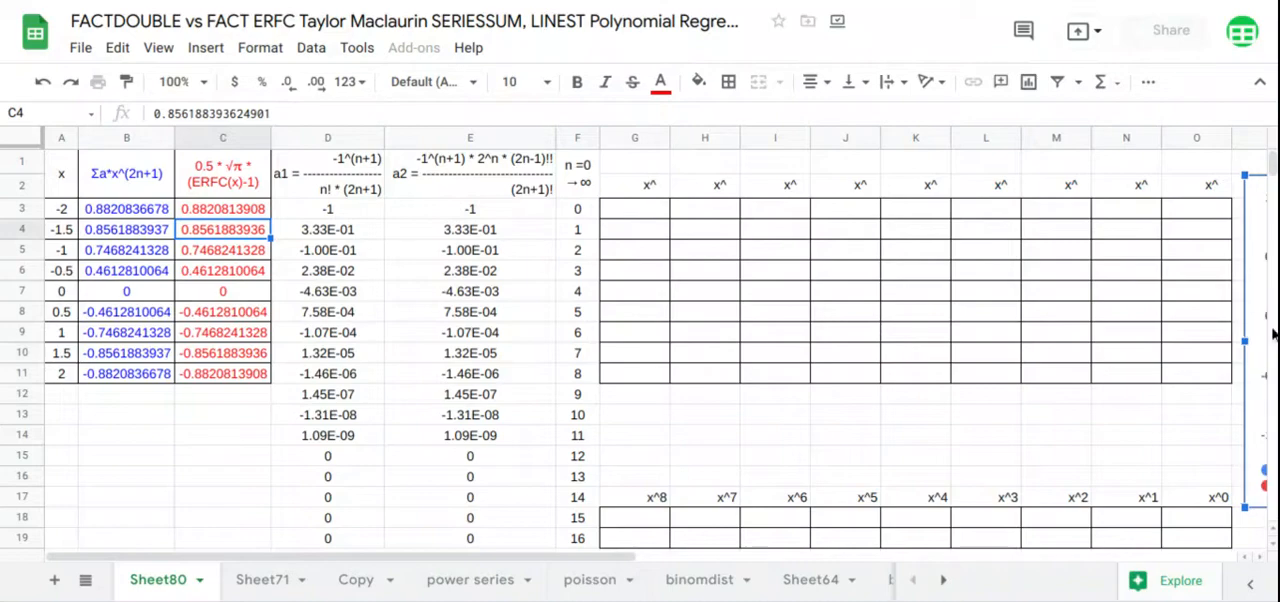
Fill the exponents across G1:O1 by transposing the n values in F3:F11 with a TRANSPOSE formula in G1
left_click(659, 172)
type("=tra")
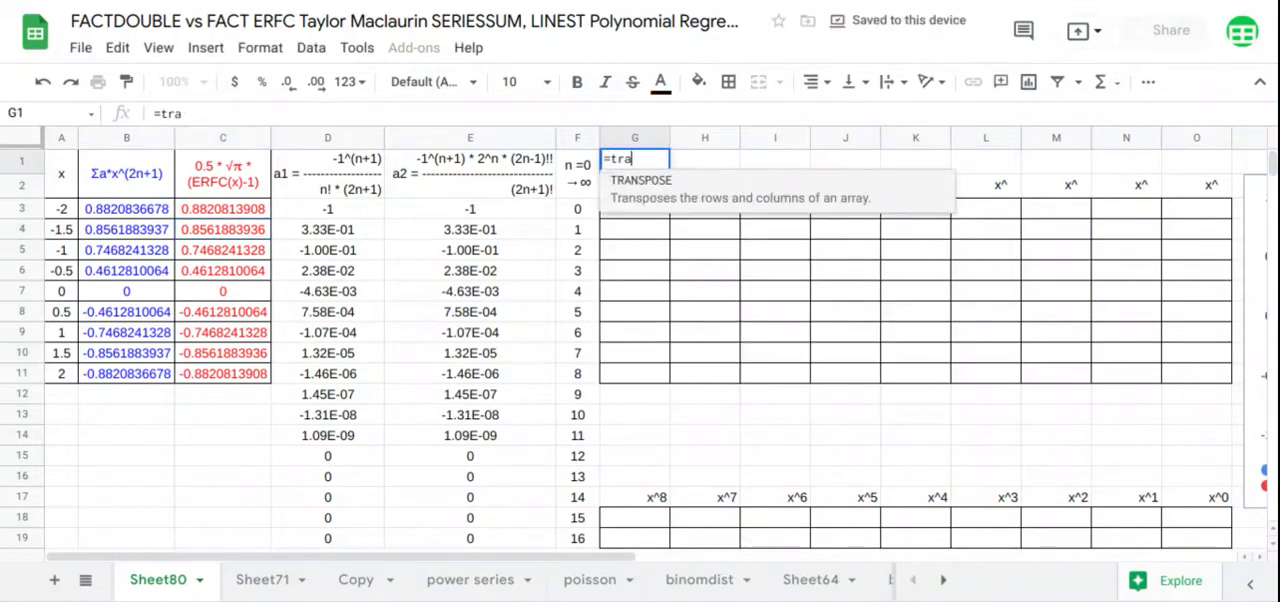
key("Tab")
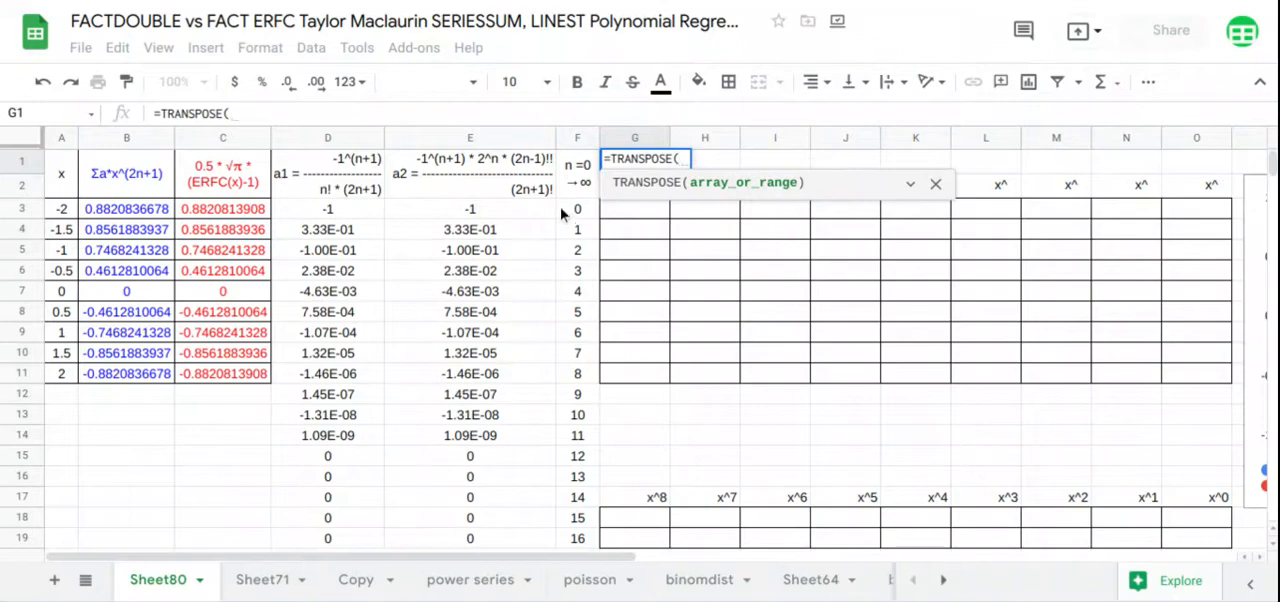
left_click_drag(580, 211, 584, 375)
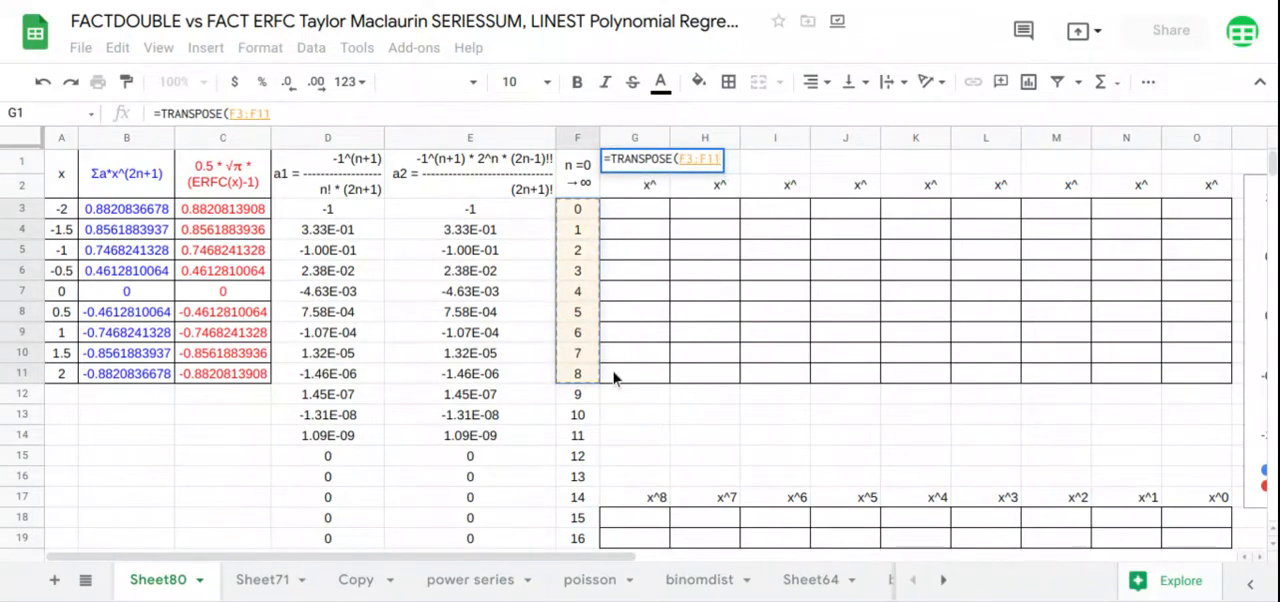
key("Return")
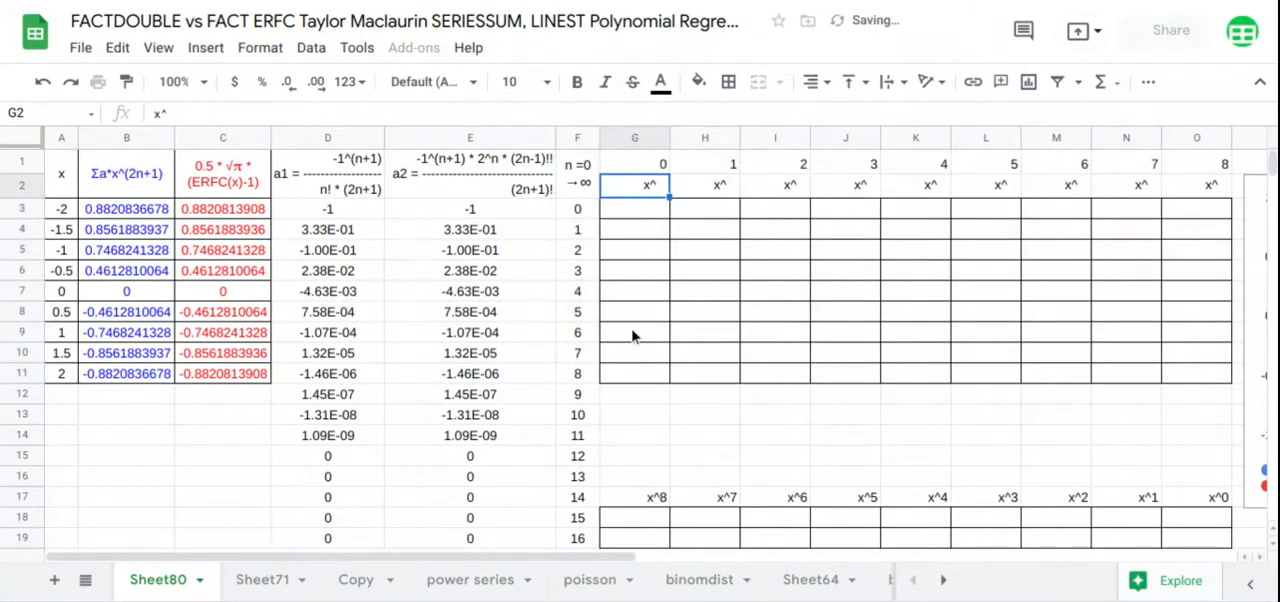
Fill the grid from G3 with powers of x using =ARRAYFORMULA(ARRAYFORMULA(A3:A11^G1:O1))
left_click(645, 214)
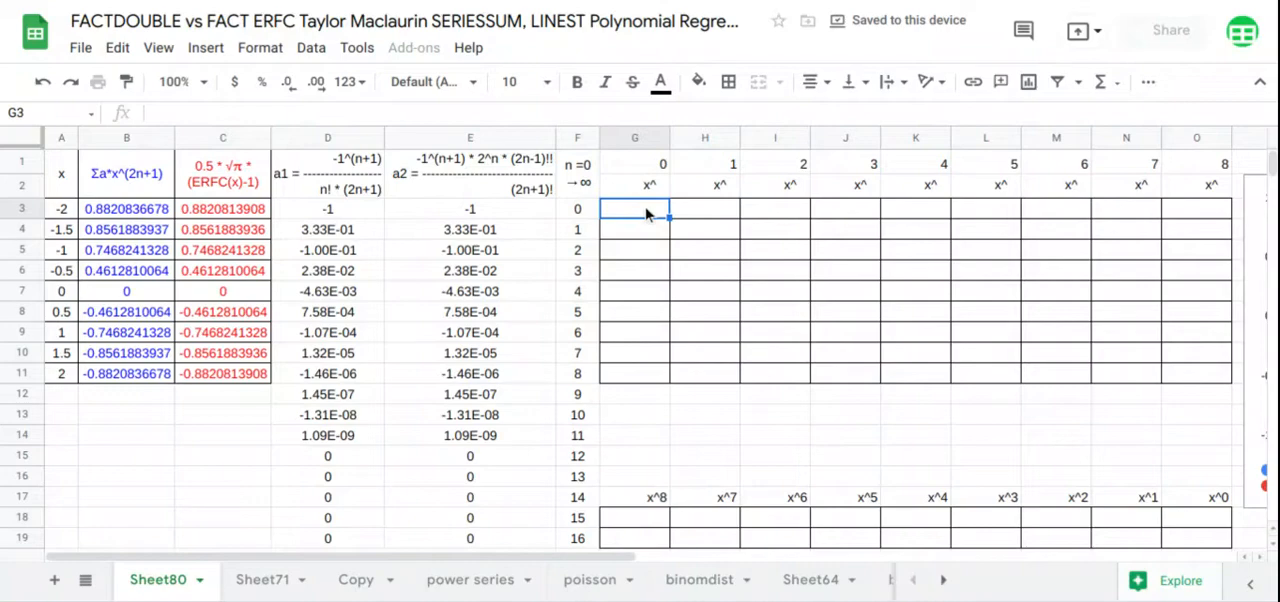
type("=ARRAYFORMULA(a")
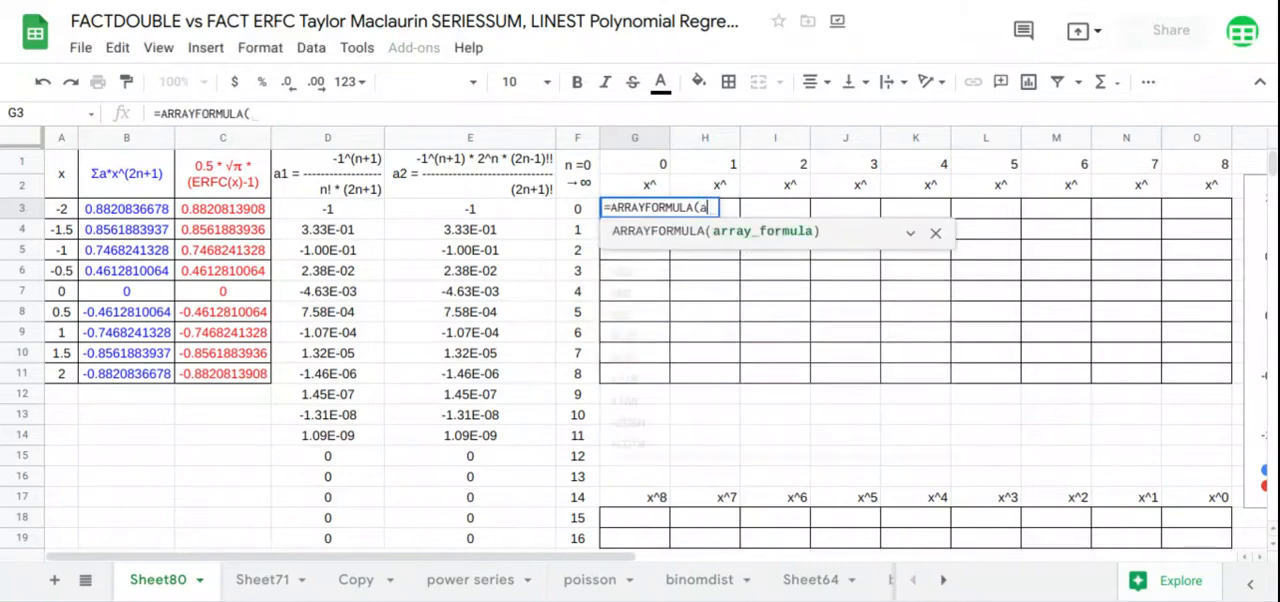
type("rr")
key("Tab")
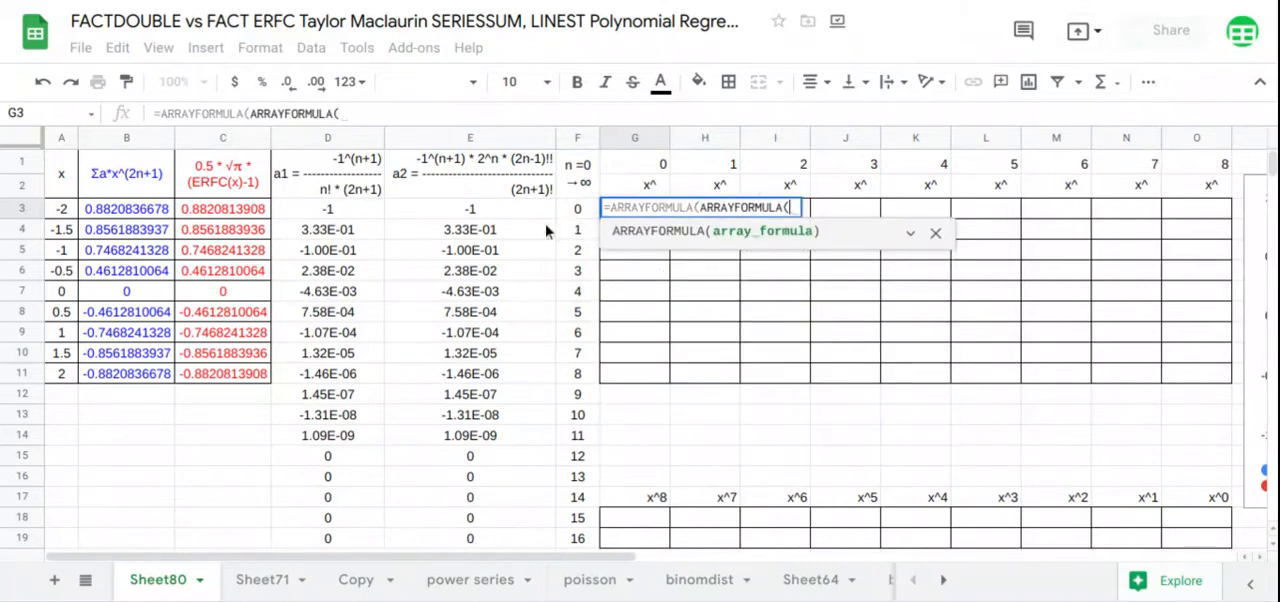
left_click_drag(57, 209, 65, 378)
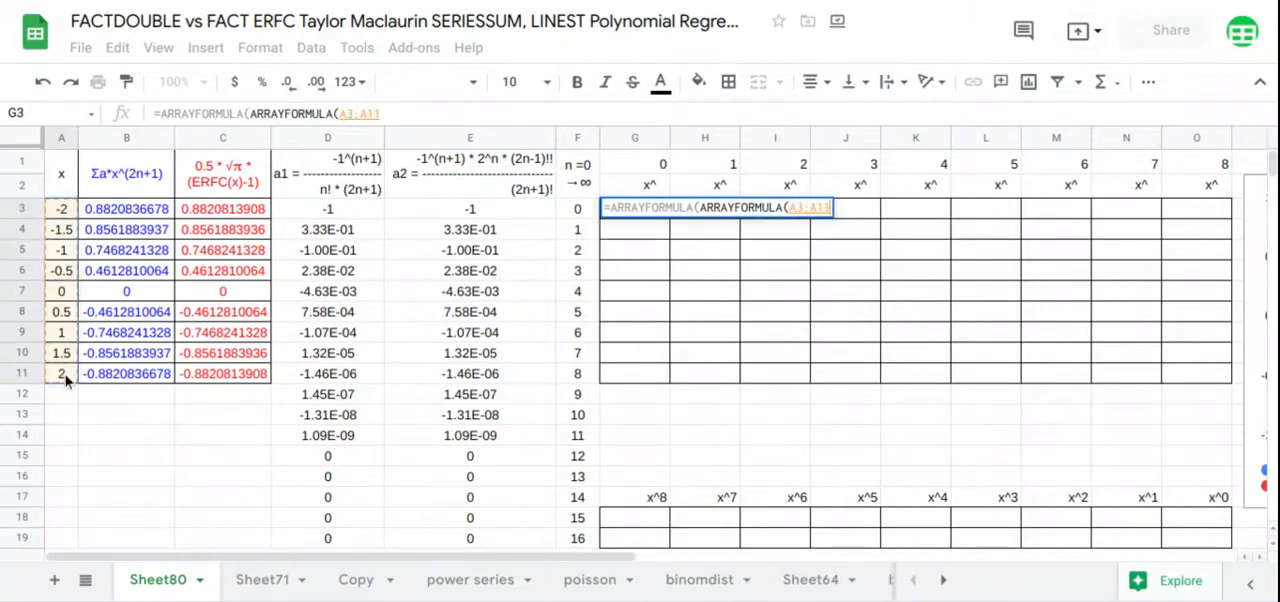
type("^")
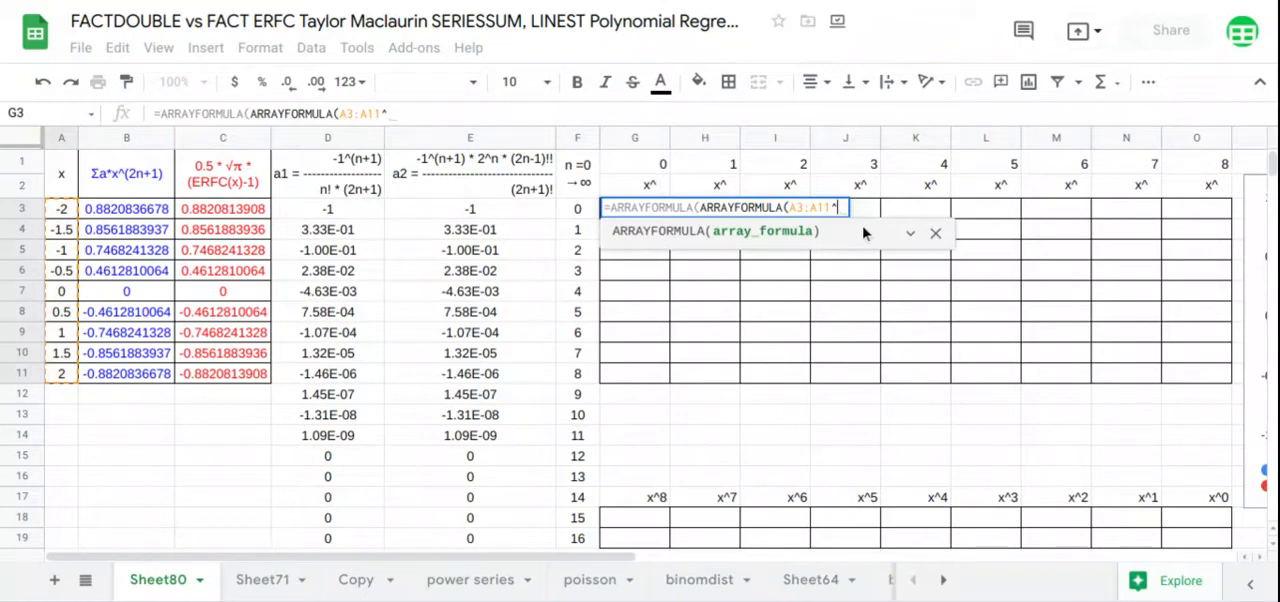
left_click(665, 168)
left_click_drag(740, 177, 1164, 166)
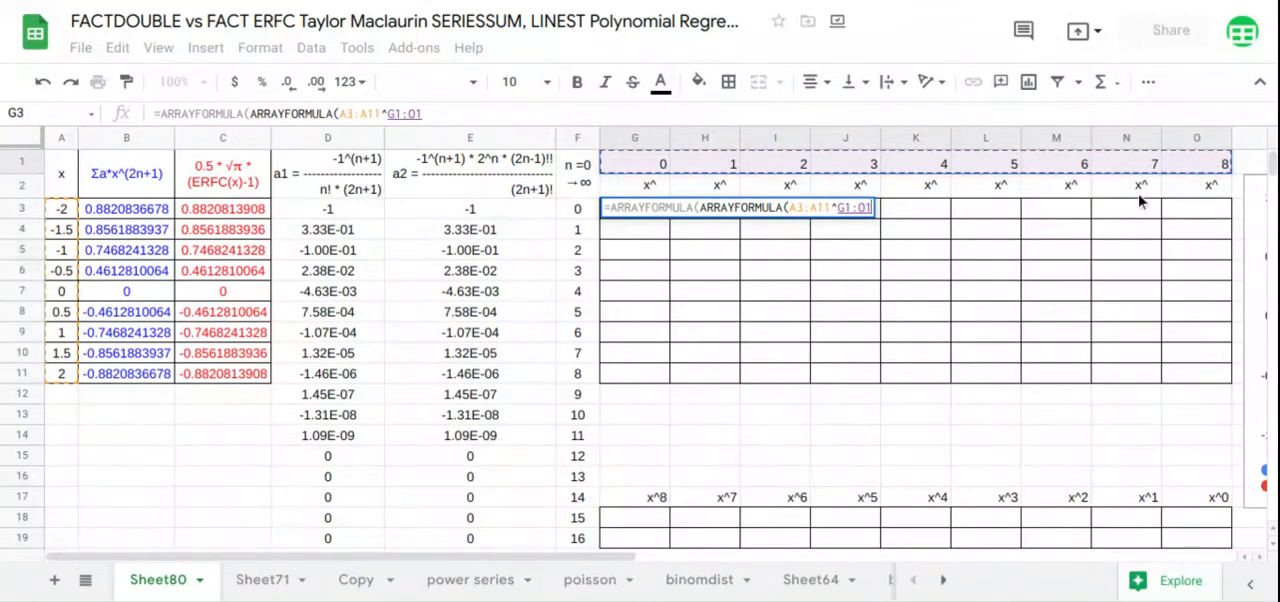
key("Return")
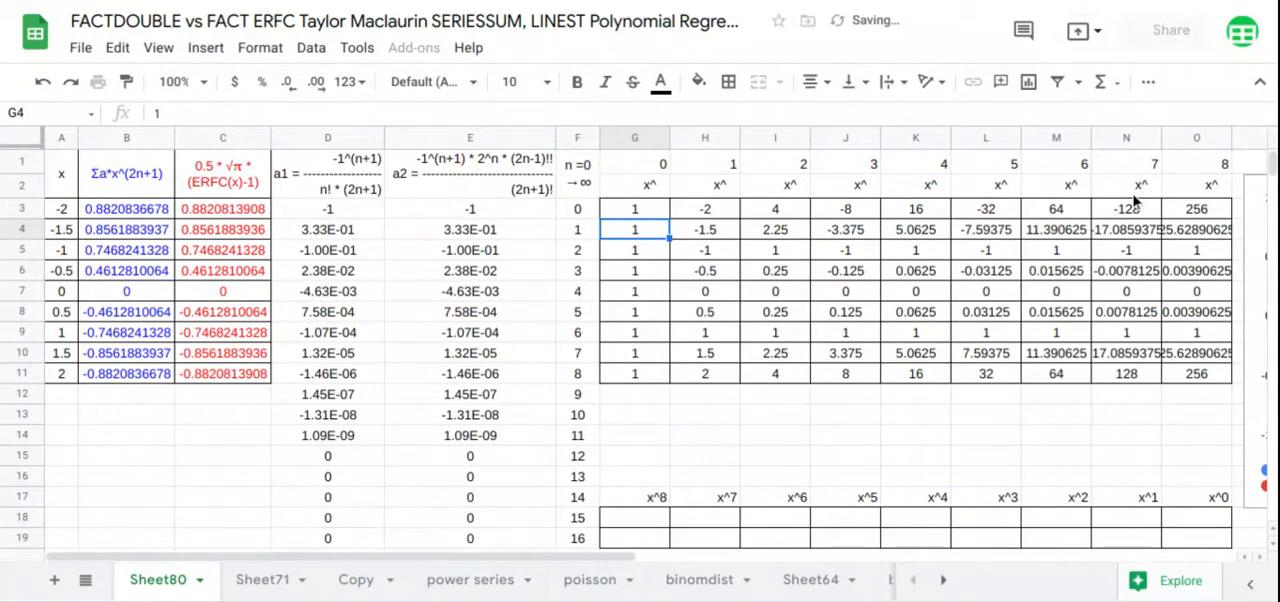
Compute the polynomial coefficients of the series sum in G18 with LINEST, using B3:B11 as y data and H3:O11 as x data
left_click(655, 525)
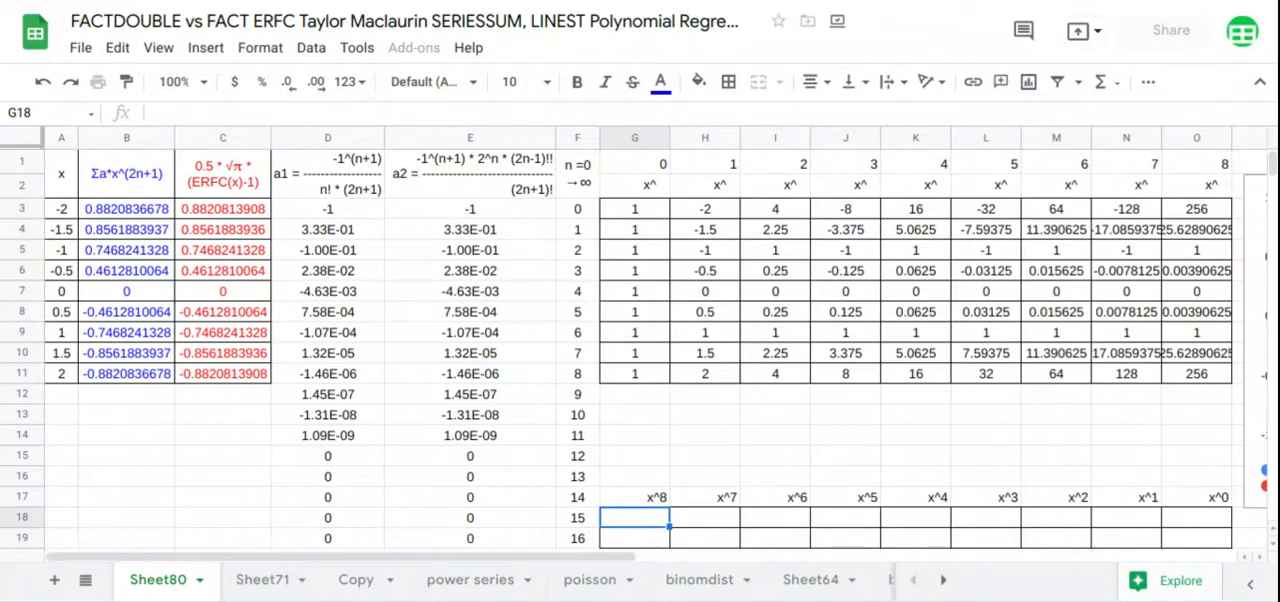
type("=LINEST(")
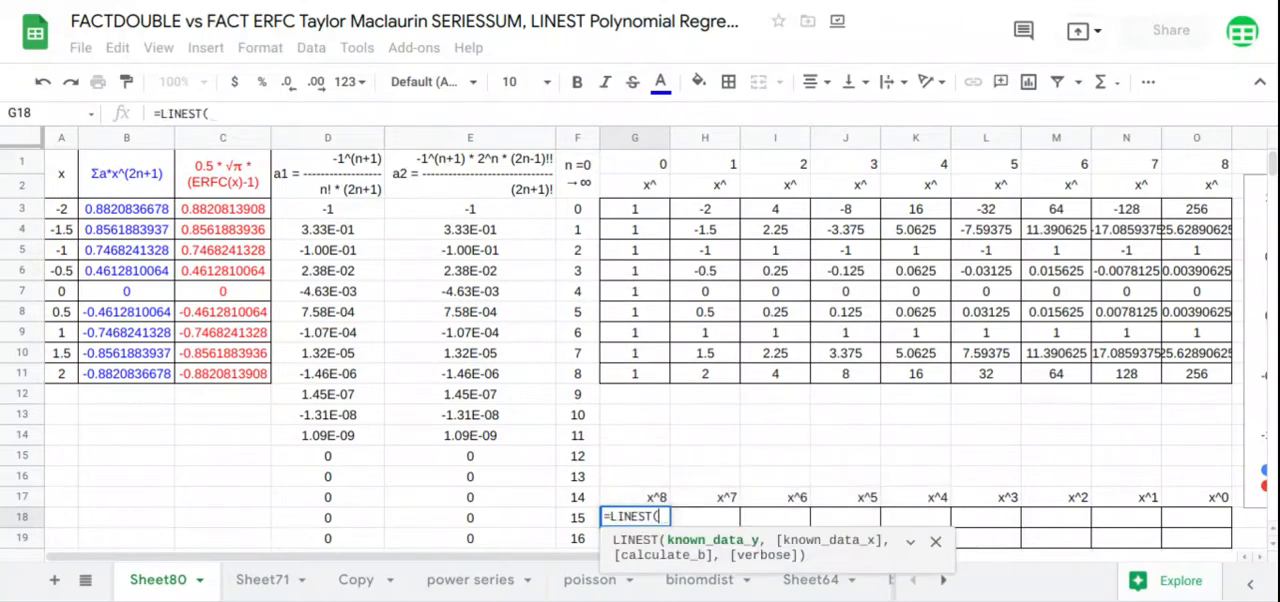
left_click_drag(162, 218, 172, 373)
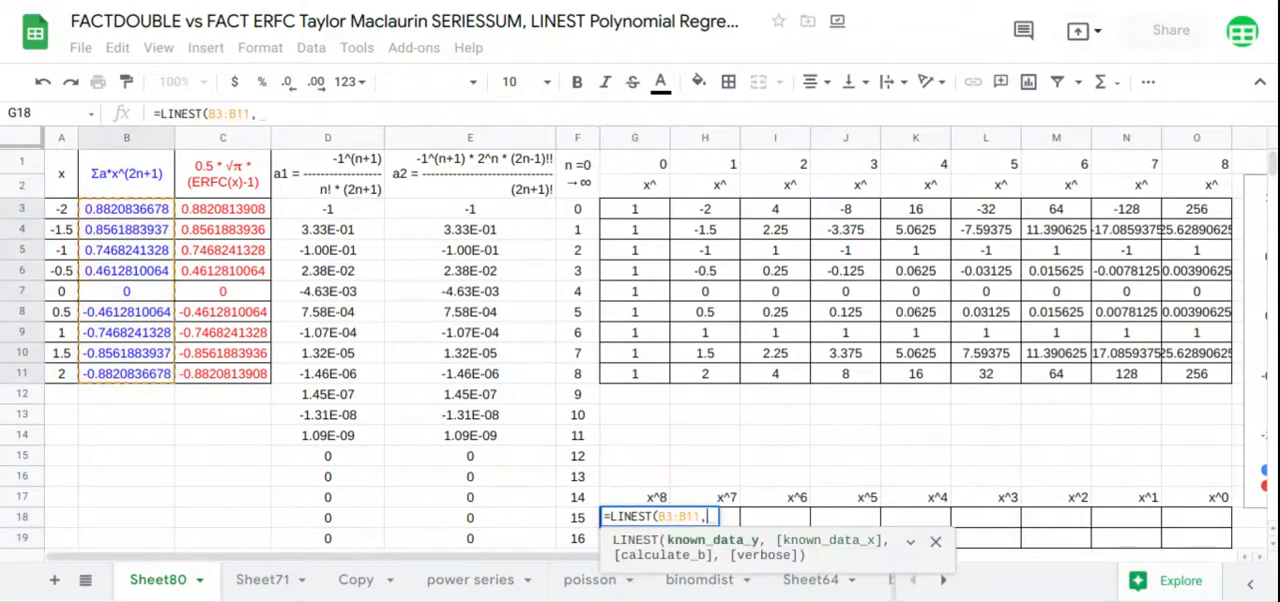
type(",")
left_click_drag(706, 216, 1160, 385)
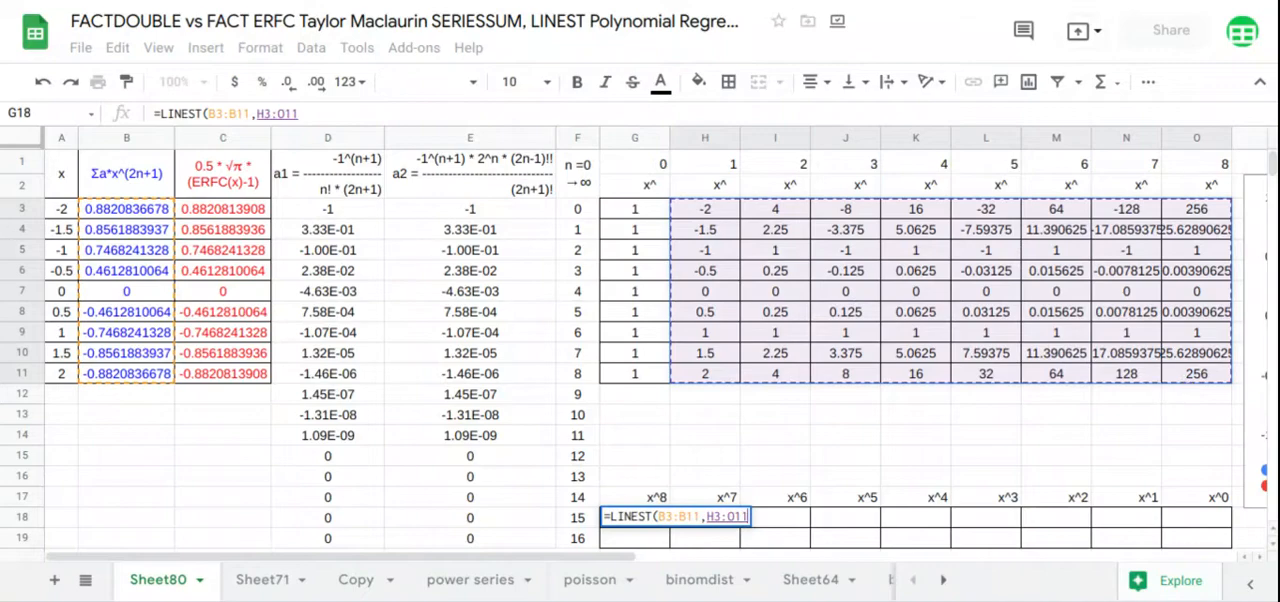
key("Return")
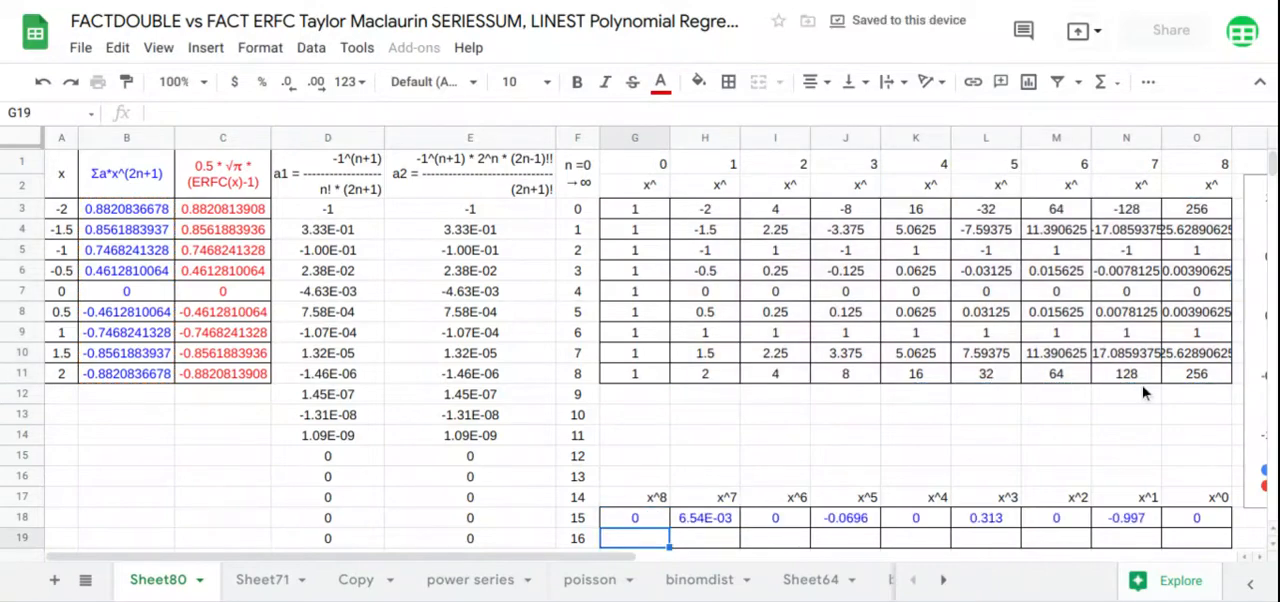
Compute the polynomial coefficients of the ERFC expression in G19 with LINEST, using C3:C11 as y data and H3:O11 as x data
type("=LINEST(")
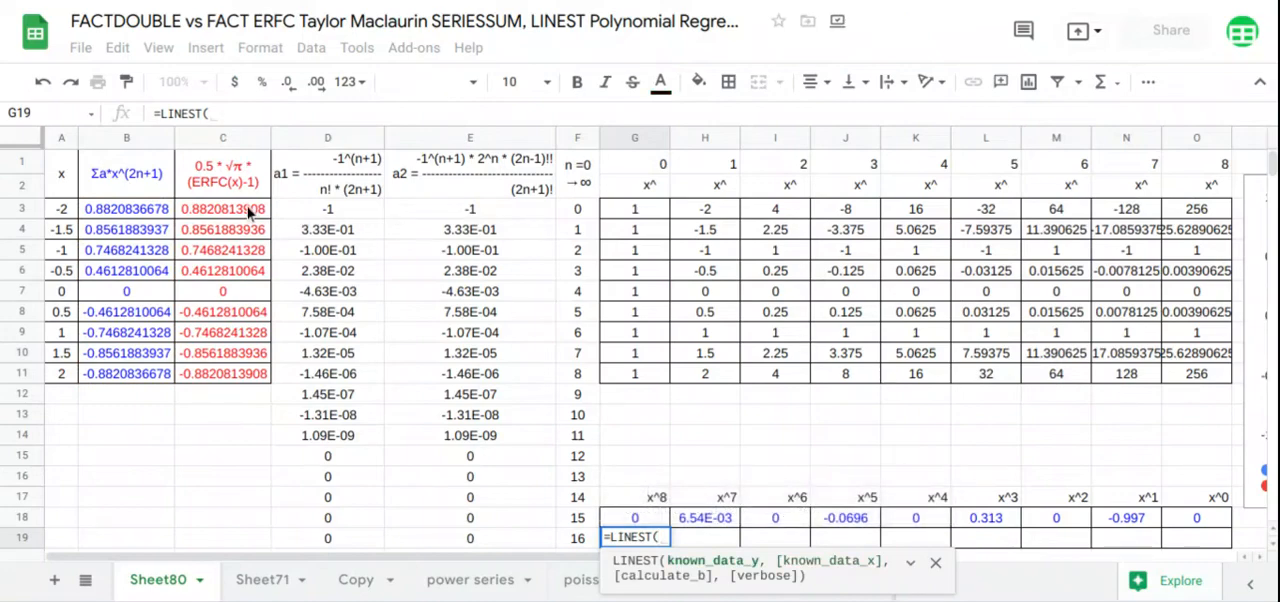
left_click_drag(250, 210, 262, 373)
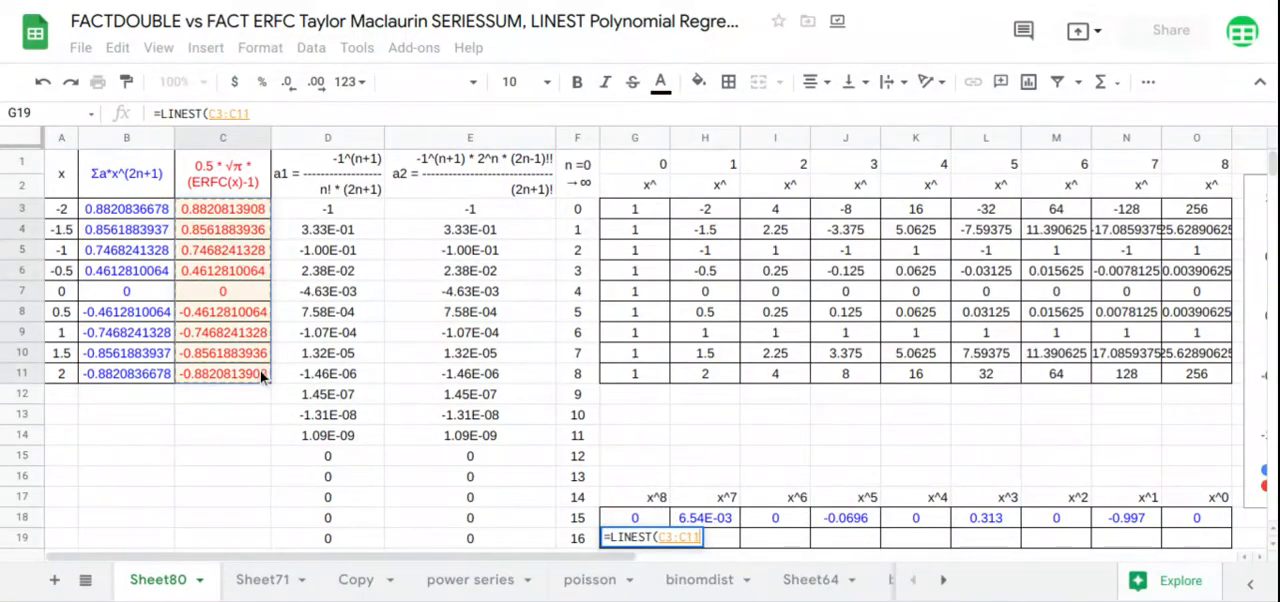
type(",")
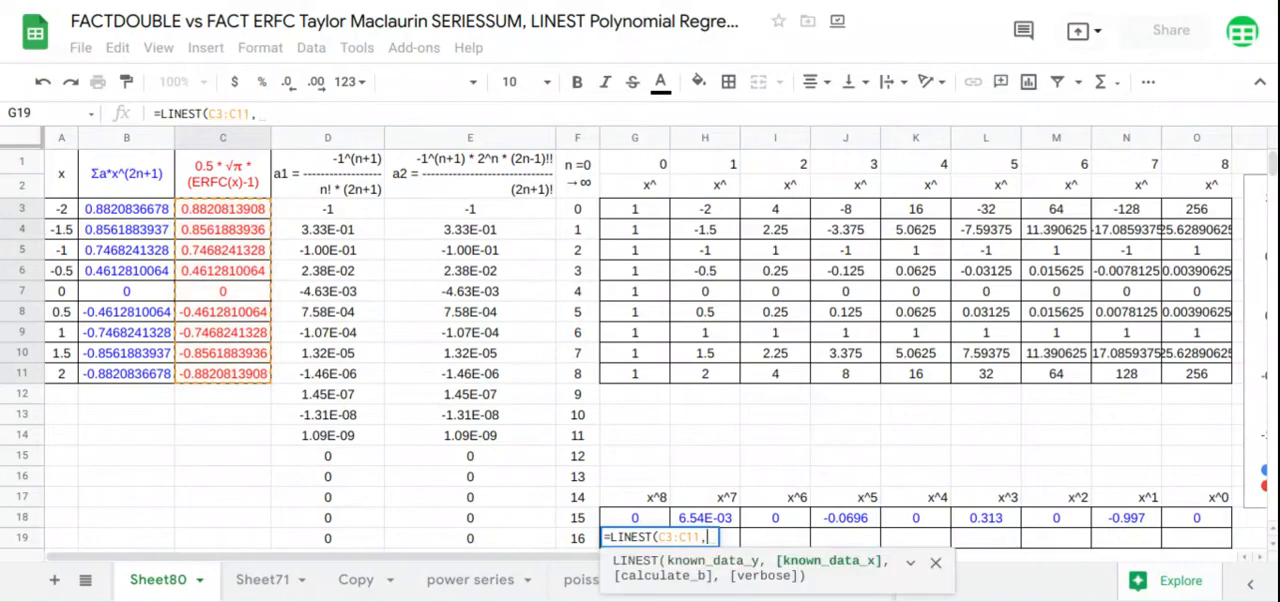
left_click_drag(700, 214, 1183, 385)
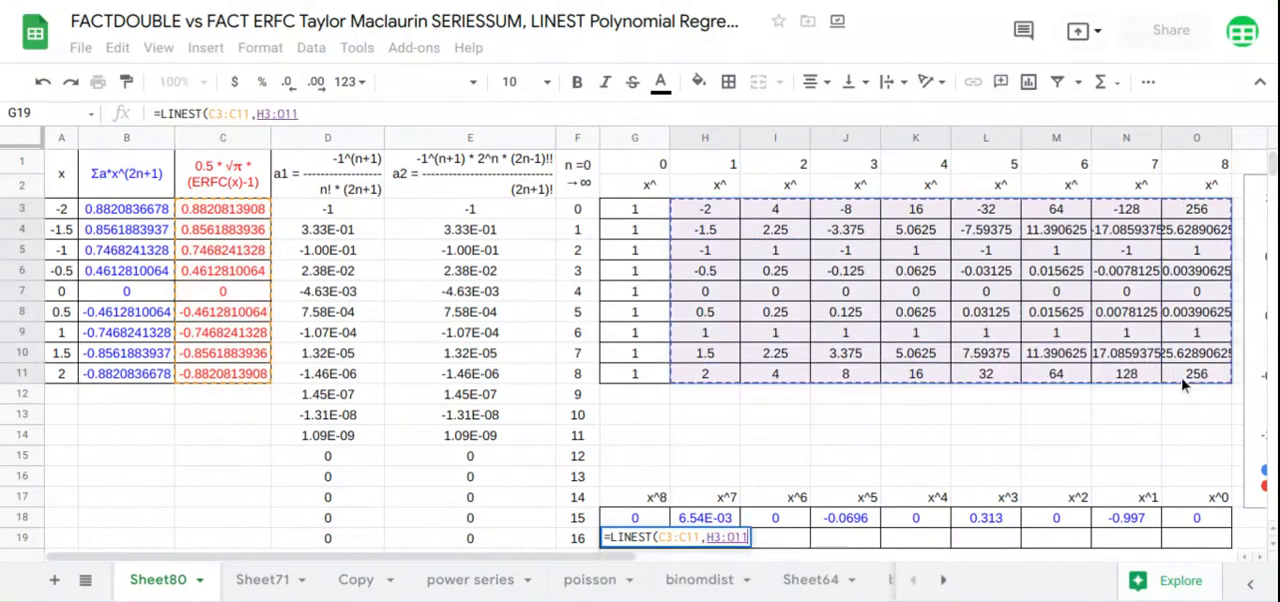
key("Return")
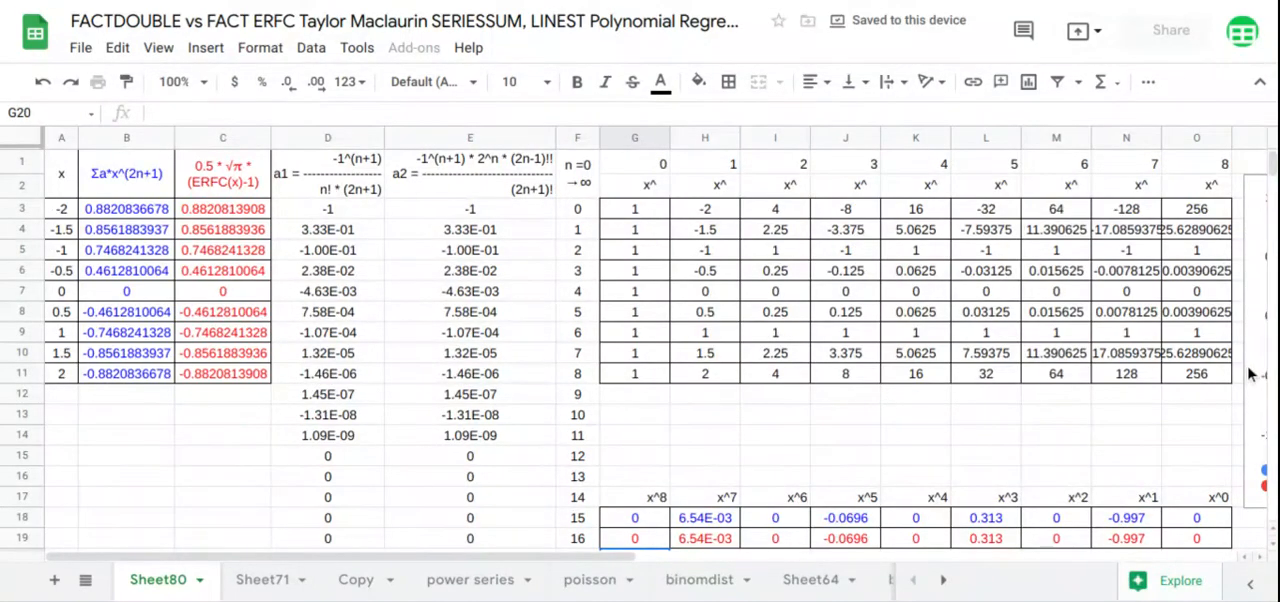
Move the chart back over columns E to O, just above the LINEST coefficient table
left_click(1247, 422)
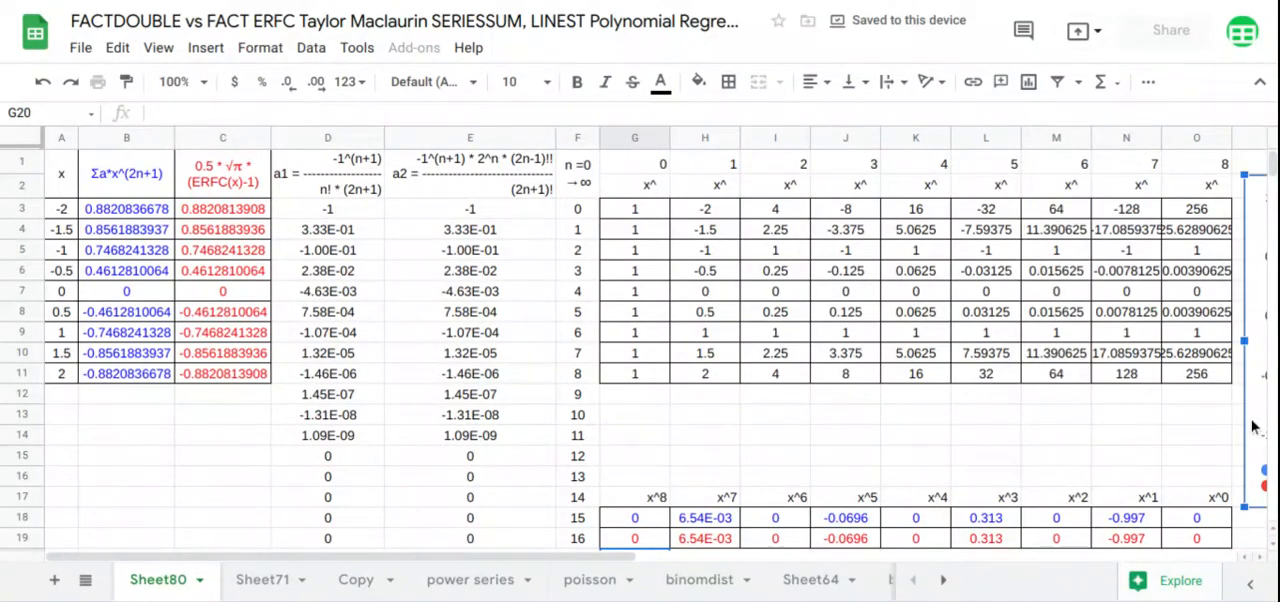
left_click_drag(1233, 425, 375, 282)
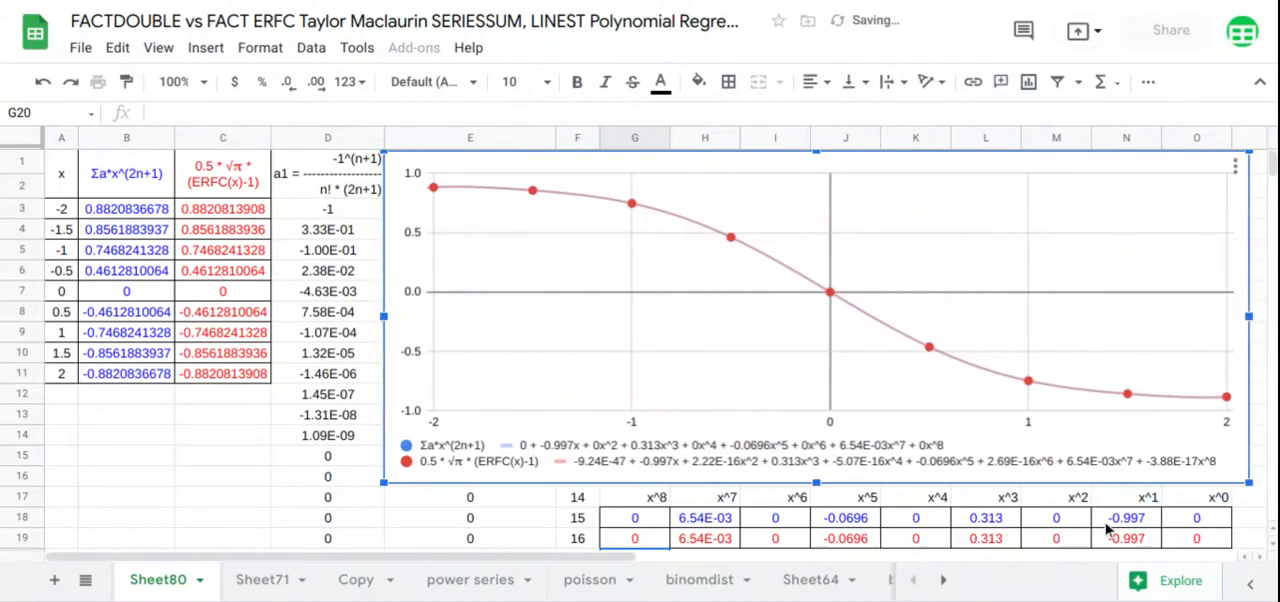
Compare the LINEST coefficients for each power from x^0 to x^8 in rows 17 to 19 with the trendline equations in the chart legend
left_click(1195, 540)
left_click_drag(1198, 514, 1200, 497)
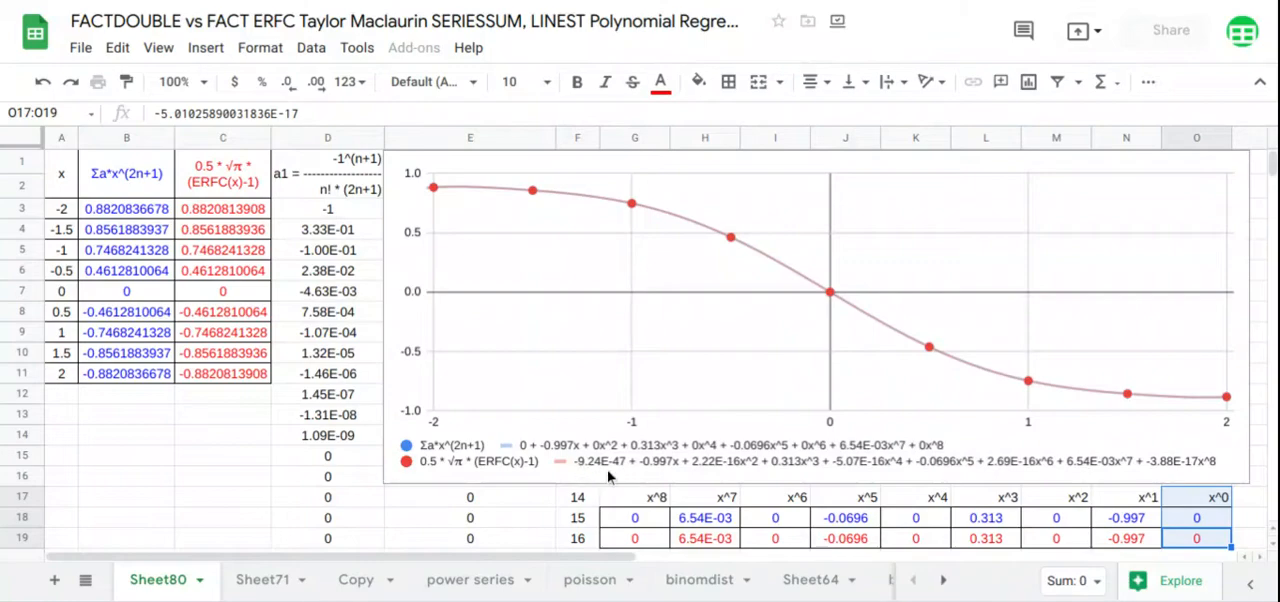
left_click(1127, 539)
left_click_drag(1127, 539, 1140, 500)
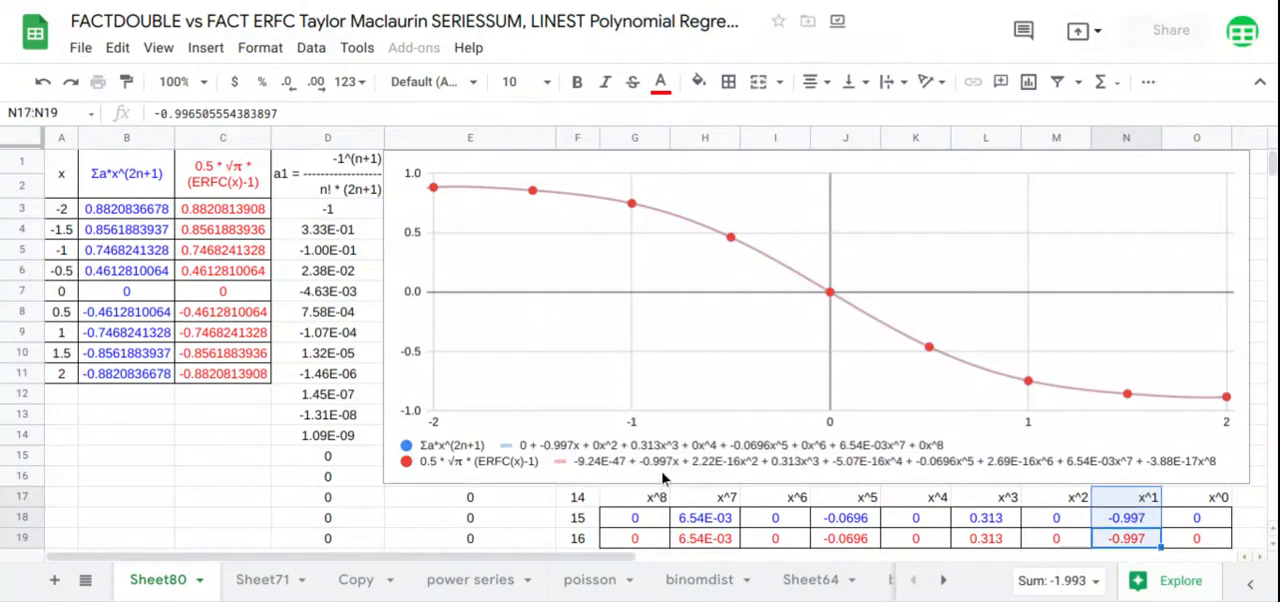
left_click_drag(1050, 537, 1052, 507)
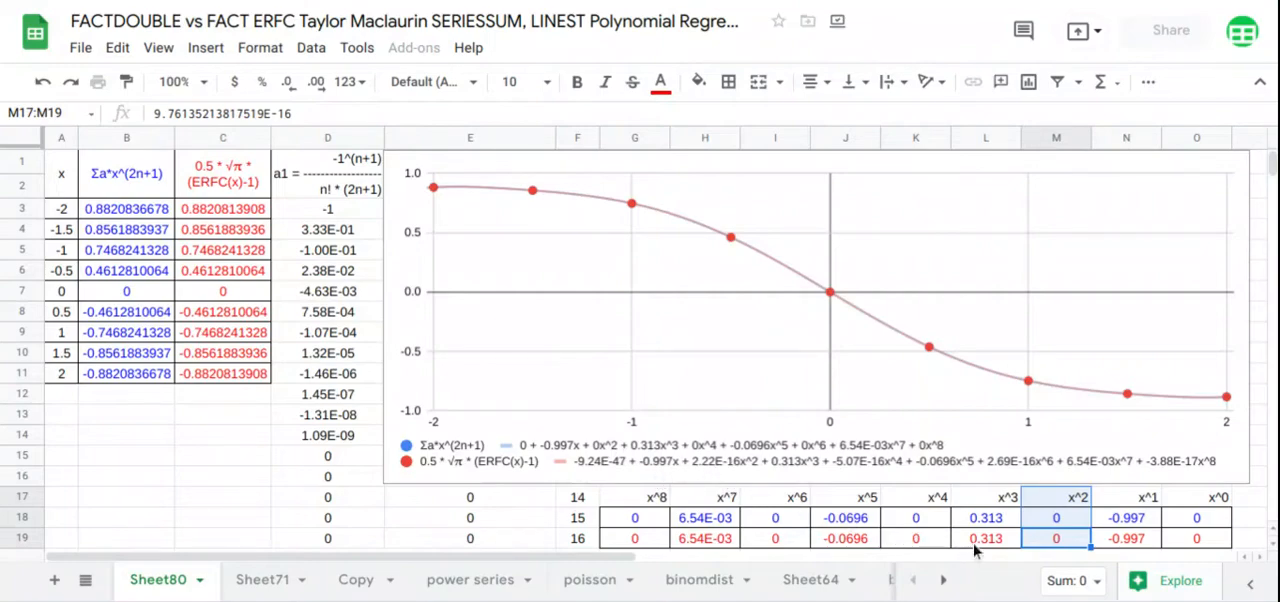
left_click_drag(976, 546, 980, 500)
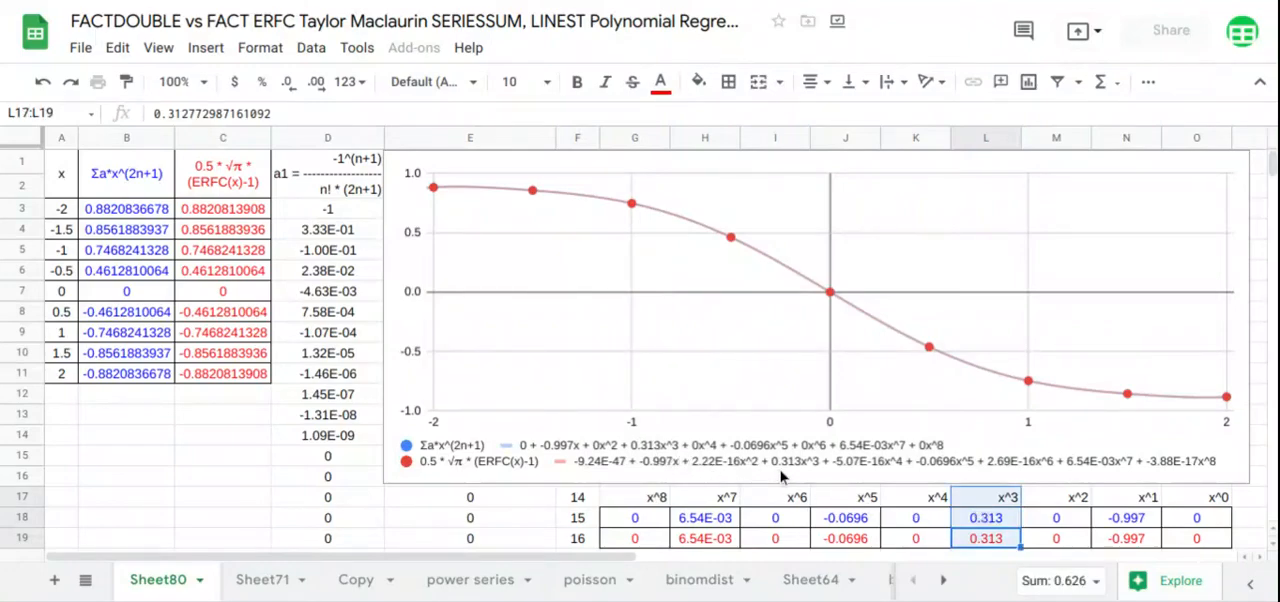
left_click_drag(920, 542, 924, 504)
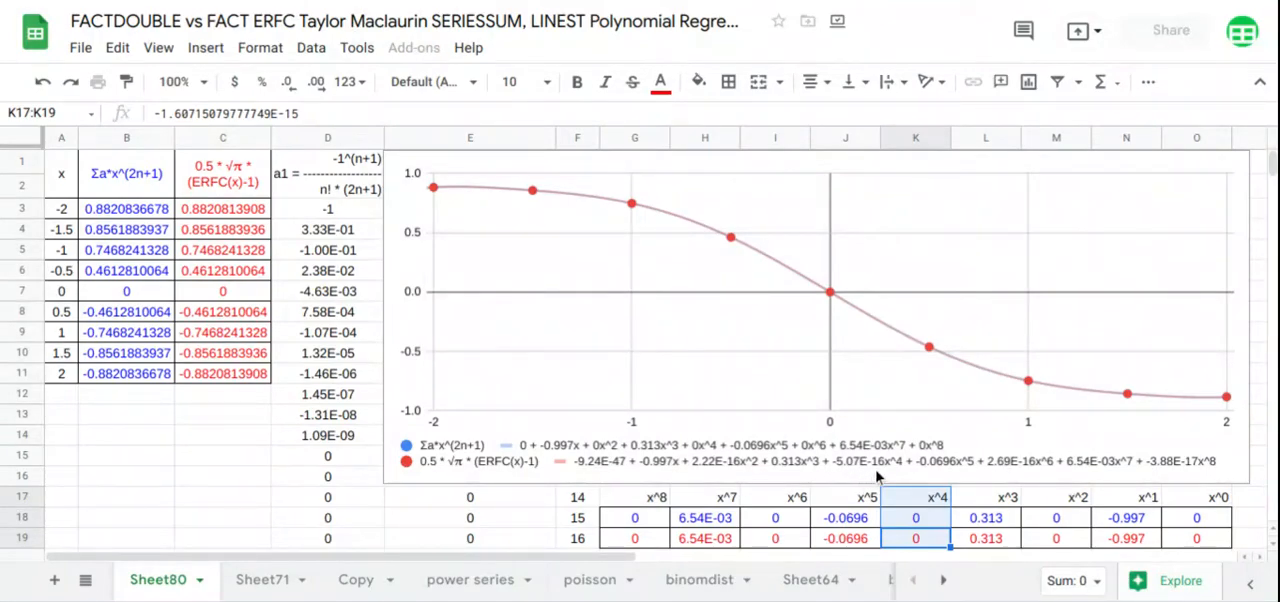
left_click_drag(843, 540, 842, 505)
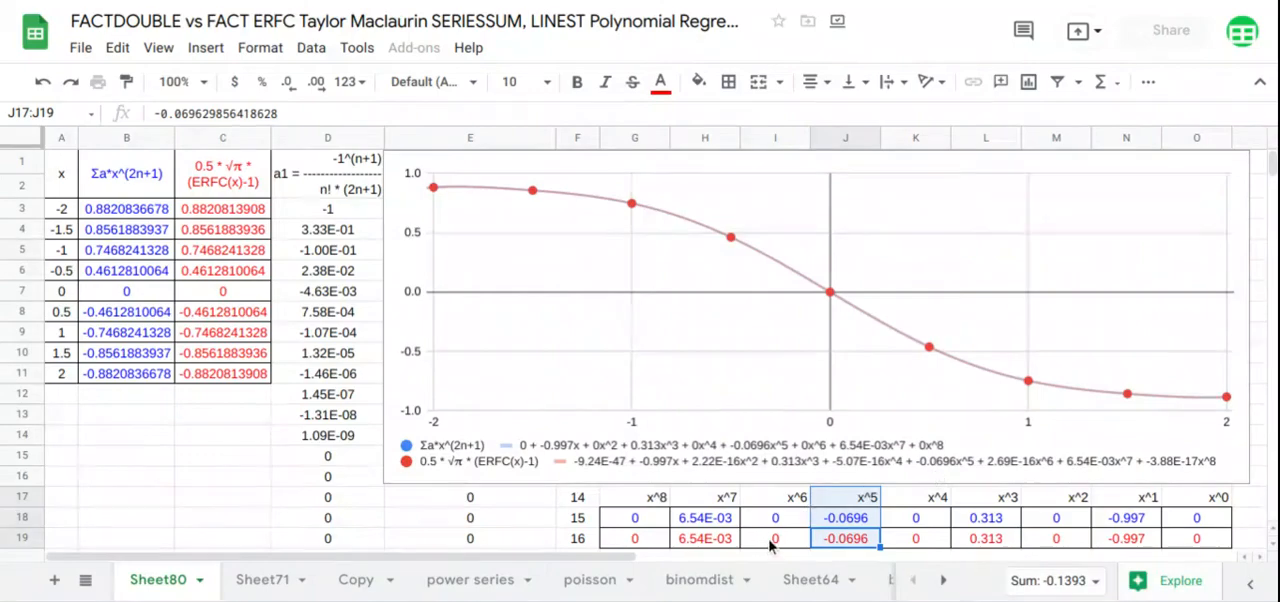
left_click_drag(770, 545, 775, 497)
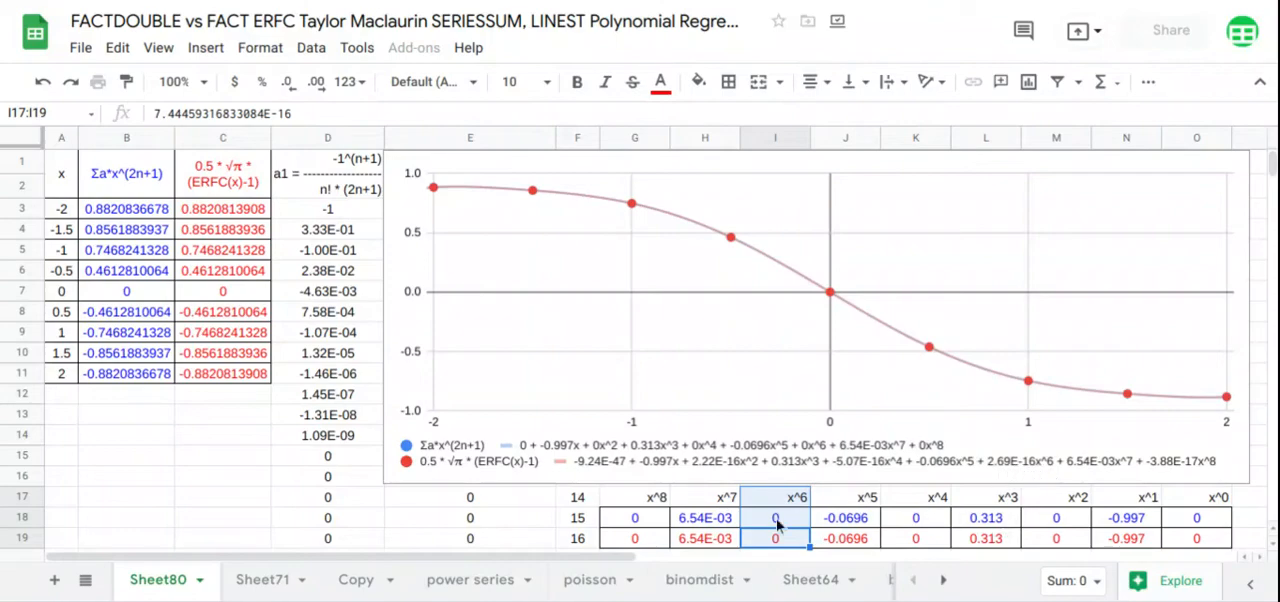
left_click_drag(728, 535, 730, 500)
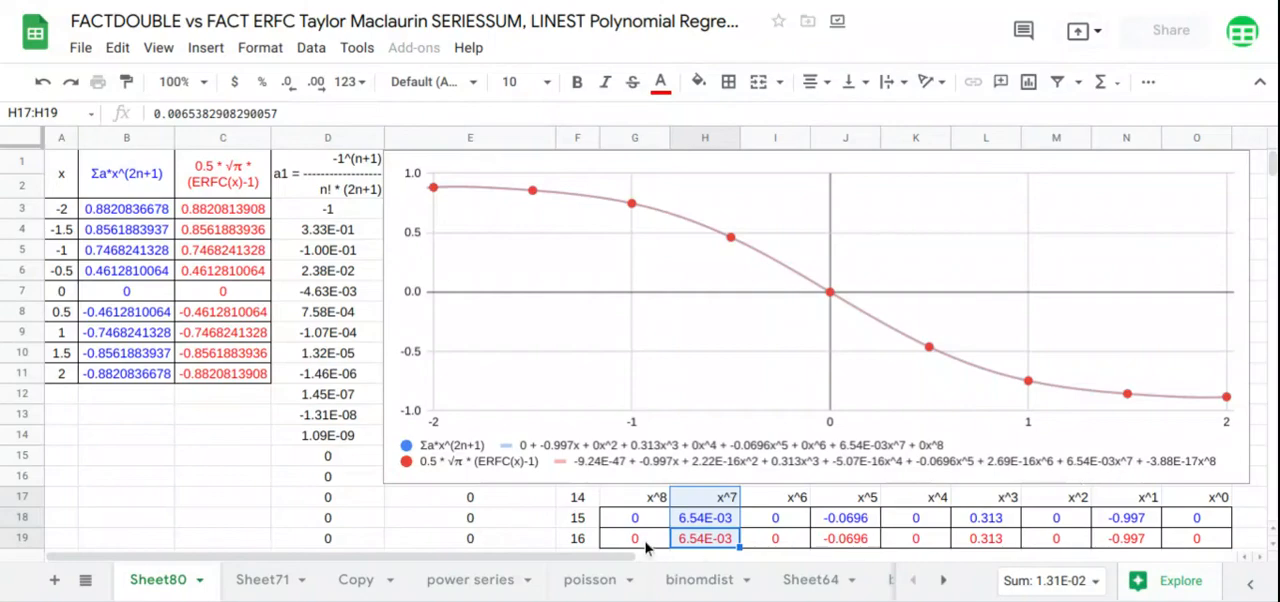
left_click_drag(645, 547, 652, 500)
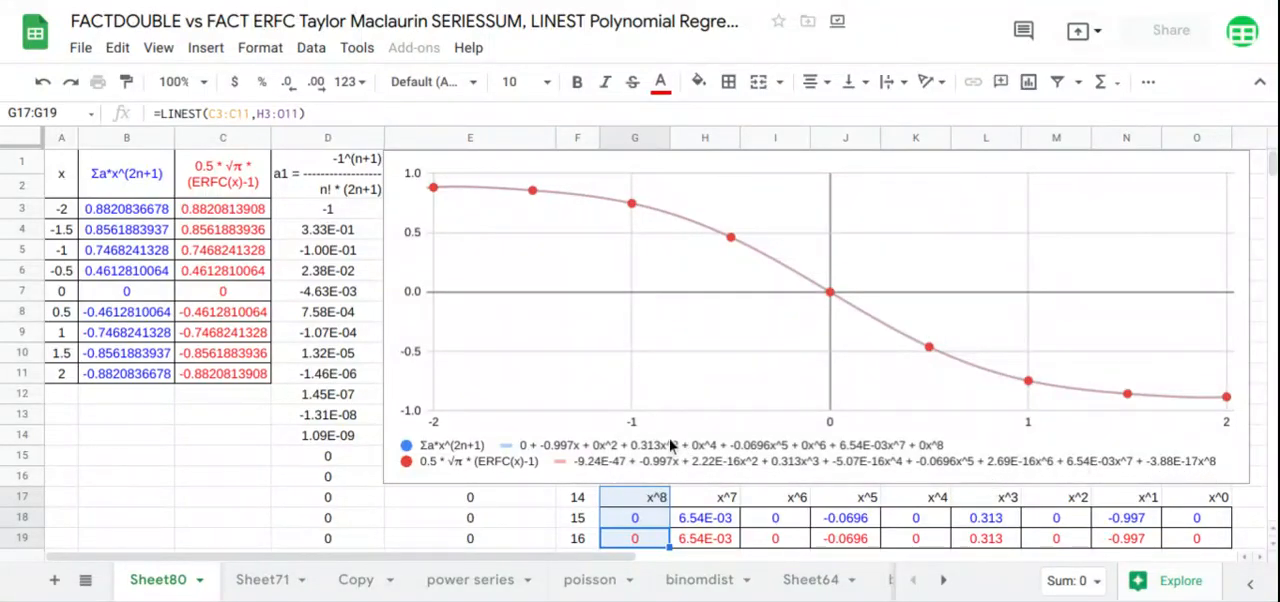
Change the coefficient range in B3's SERIESSUM formula to D3:D19, giving =ARRAYFORMULA(SERIESSUM(A3:A11,1,2,D3:D19))
left_click(140, 210)
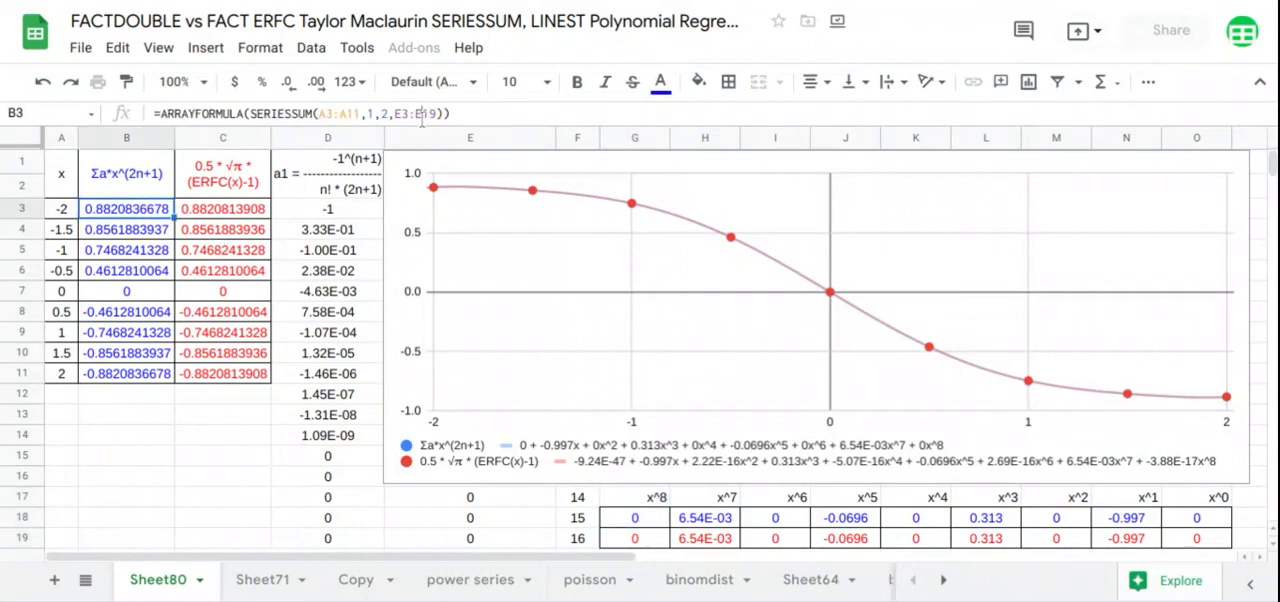
left_click(422, 116)
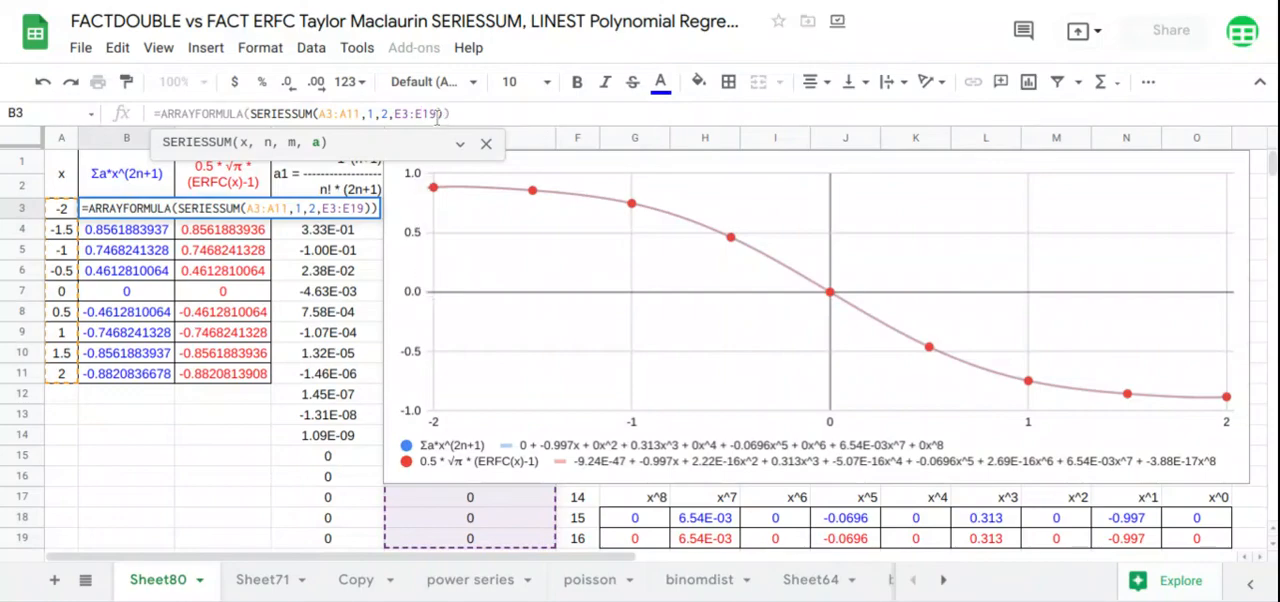
left_click_drag(437, 116, 396, 112)
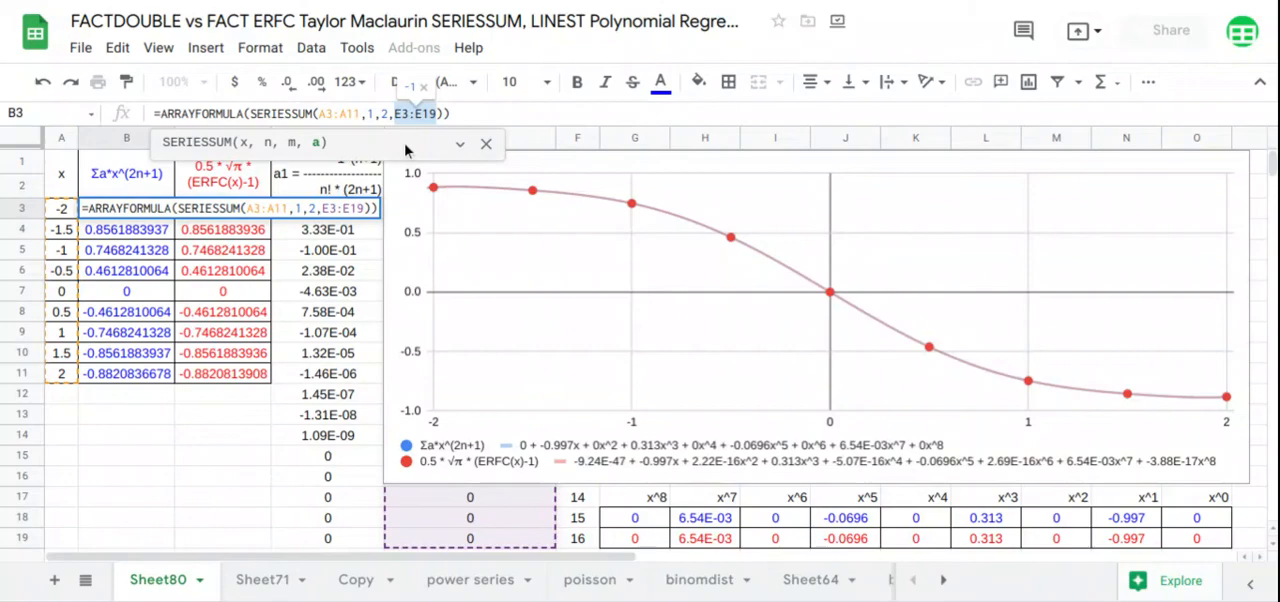
key("BackSpace")
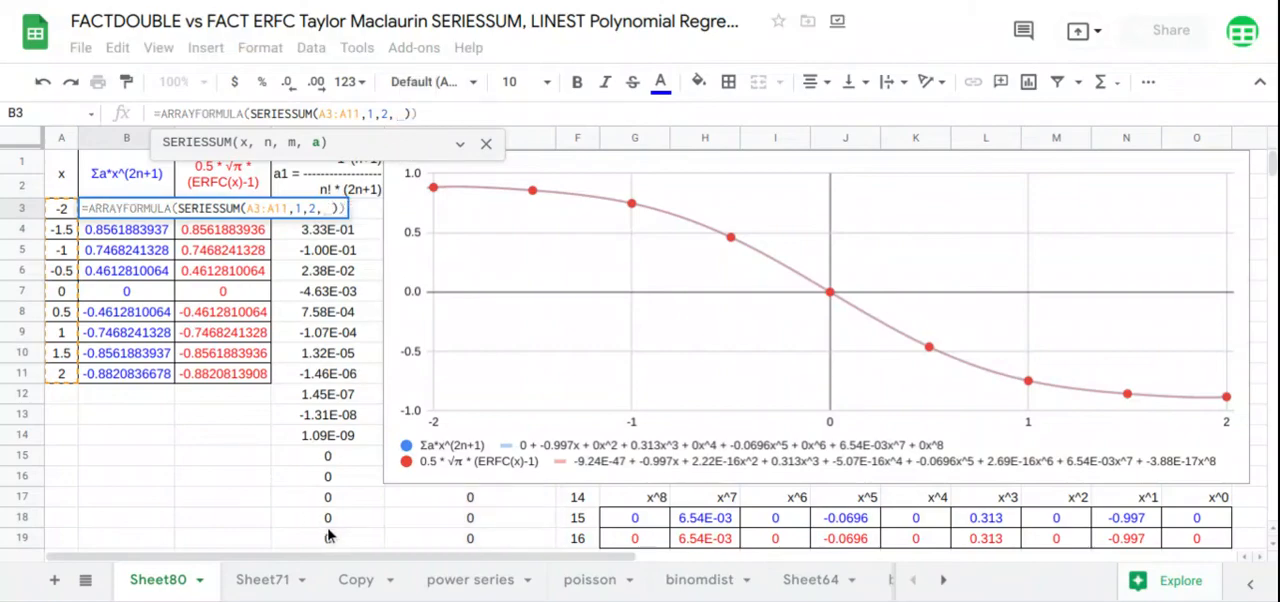
left_click_drag(331, 542, 340, 225)
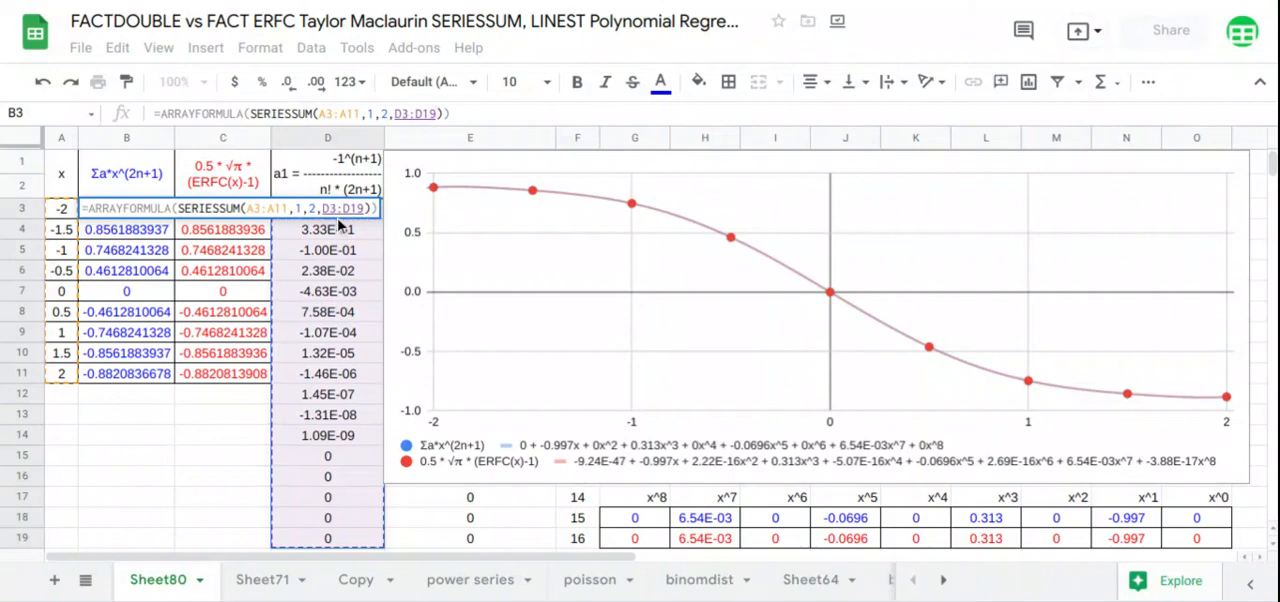
key("Return")
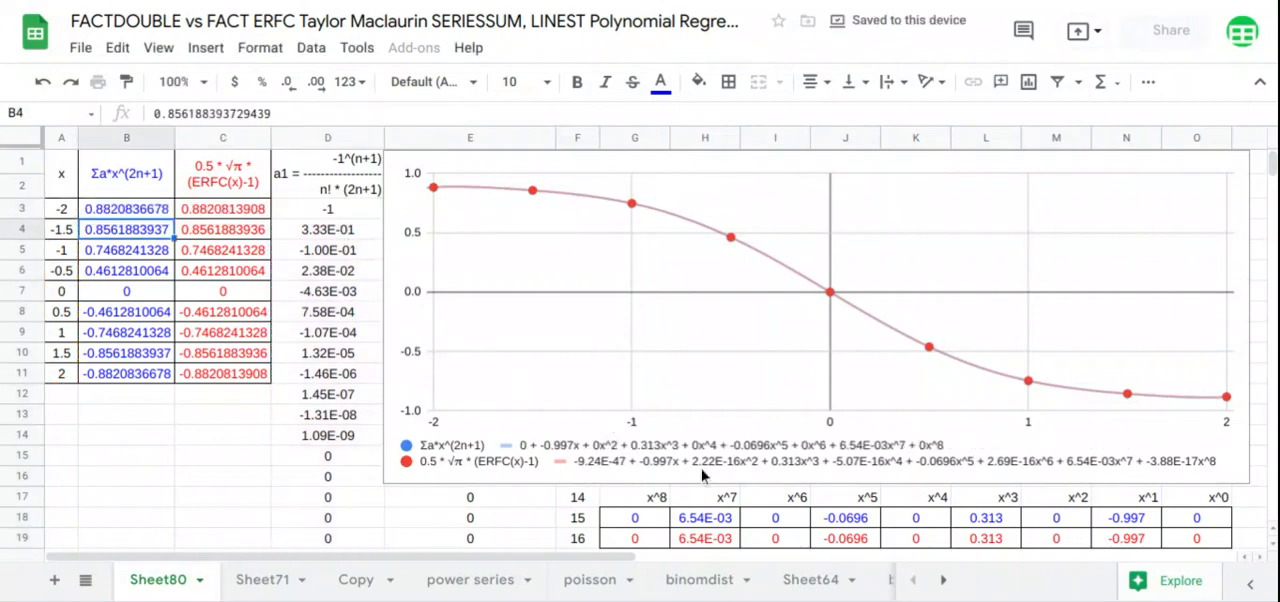
Review the LINEST table in G17:O19, the data table in A1:C11 and the ERFC values in column C
left_click_drag(1186, 540, 649, 510)
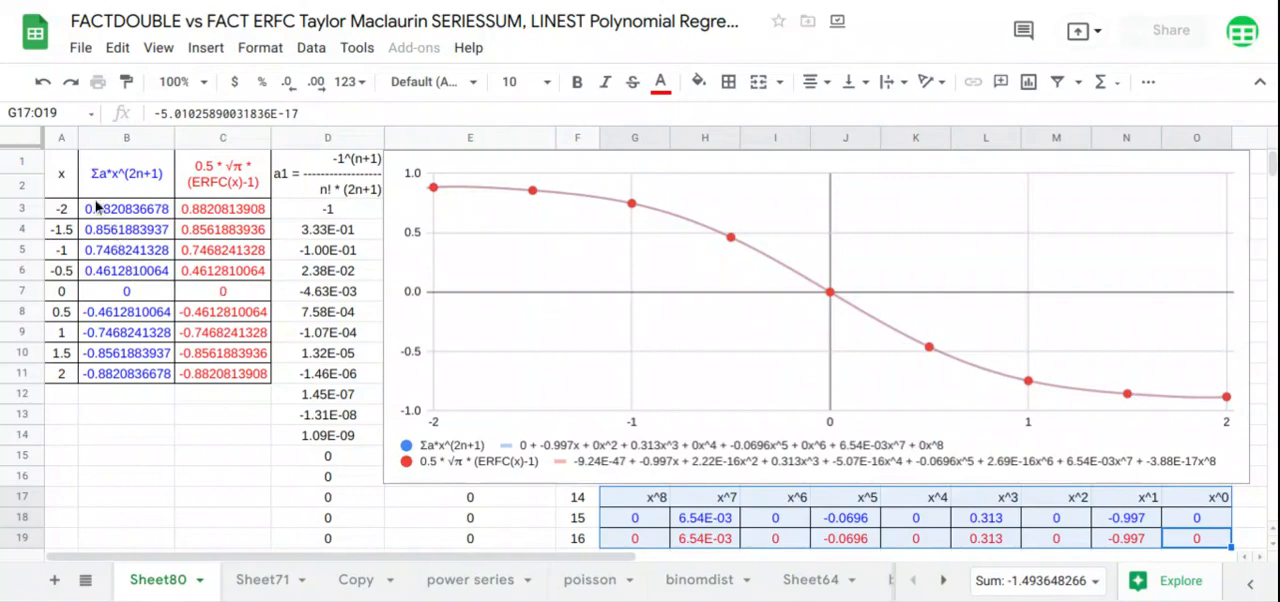
left_click_drag(76, 185, 226, 374)
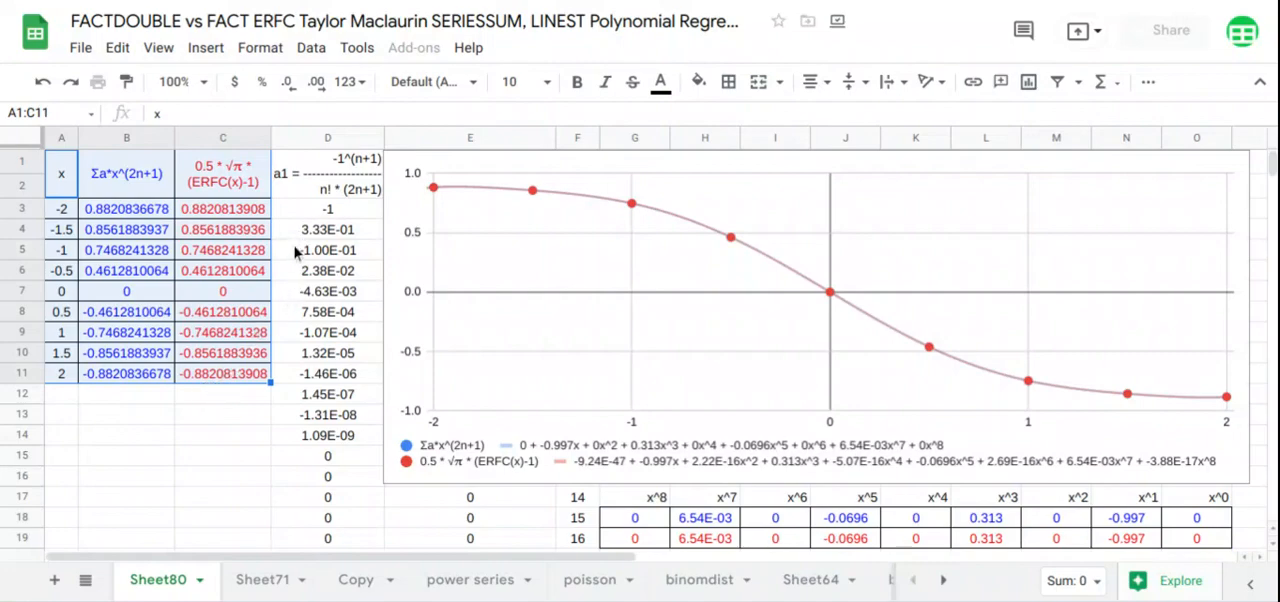
left_click(233, 136)
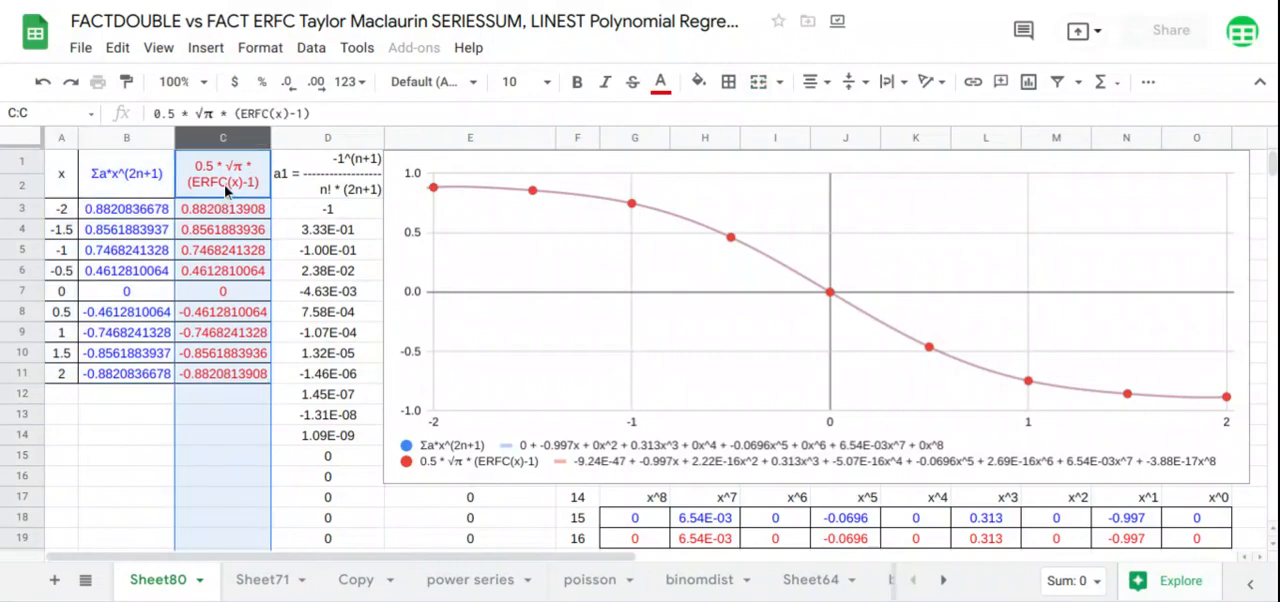